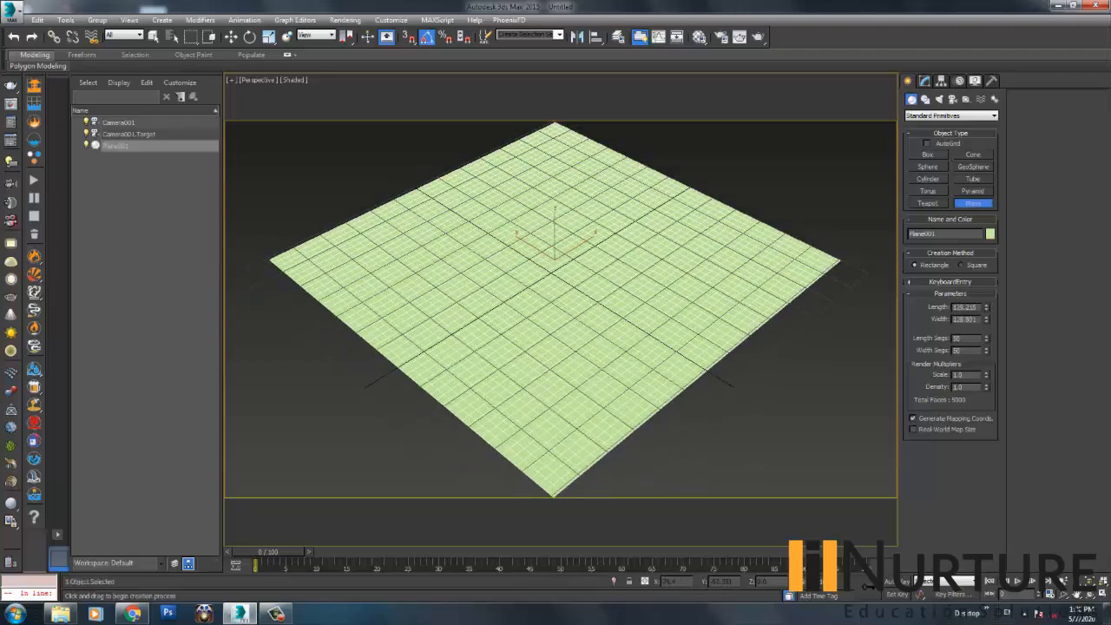
Create a teapot with a radius of about 17.5 near the plane's centre and deselect it
click(928, 203)
drag(548, 252, 577, 278)
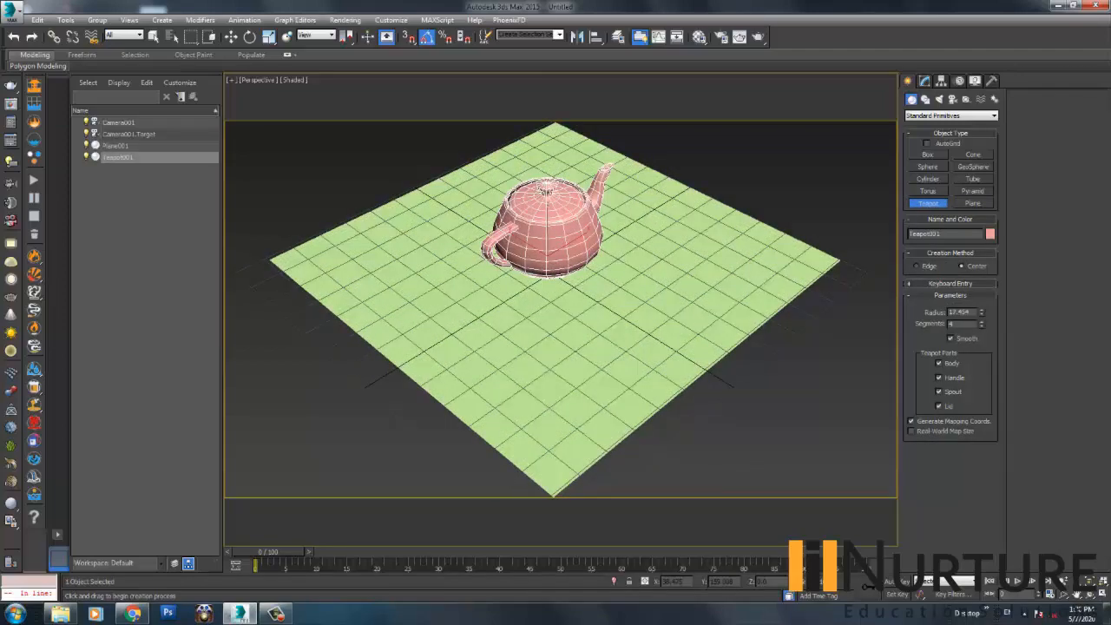
key(w)
middle_drag(565, 260, 535, 289)
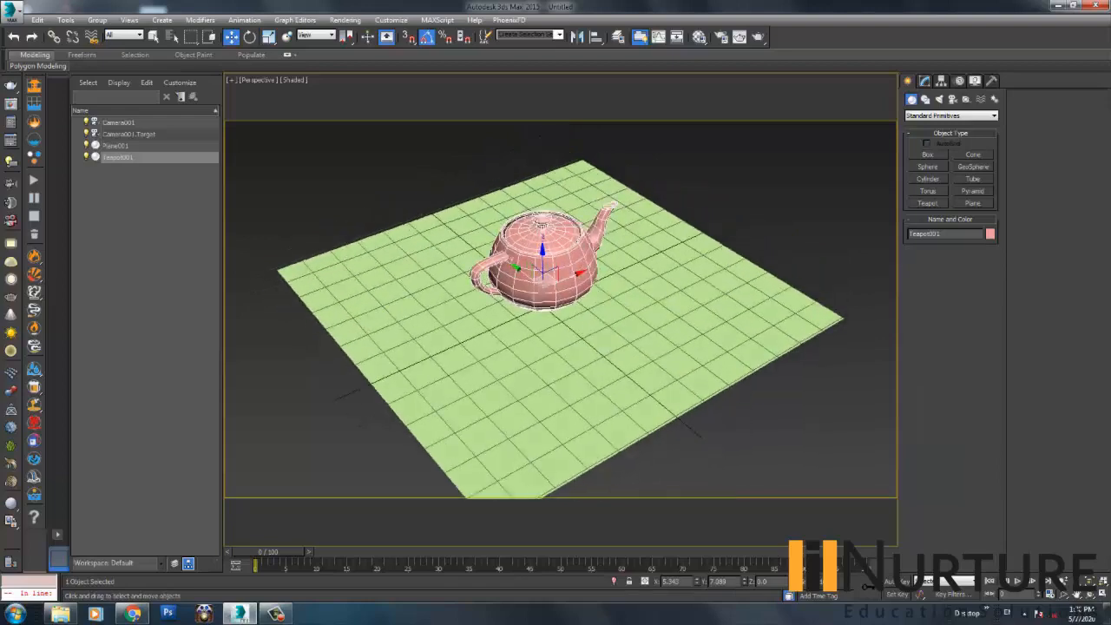
click(291, 144)
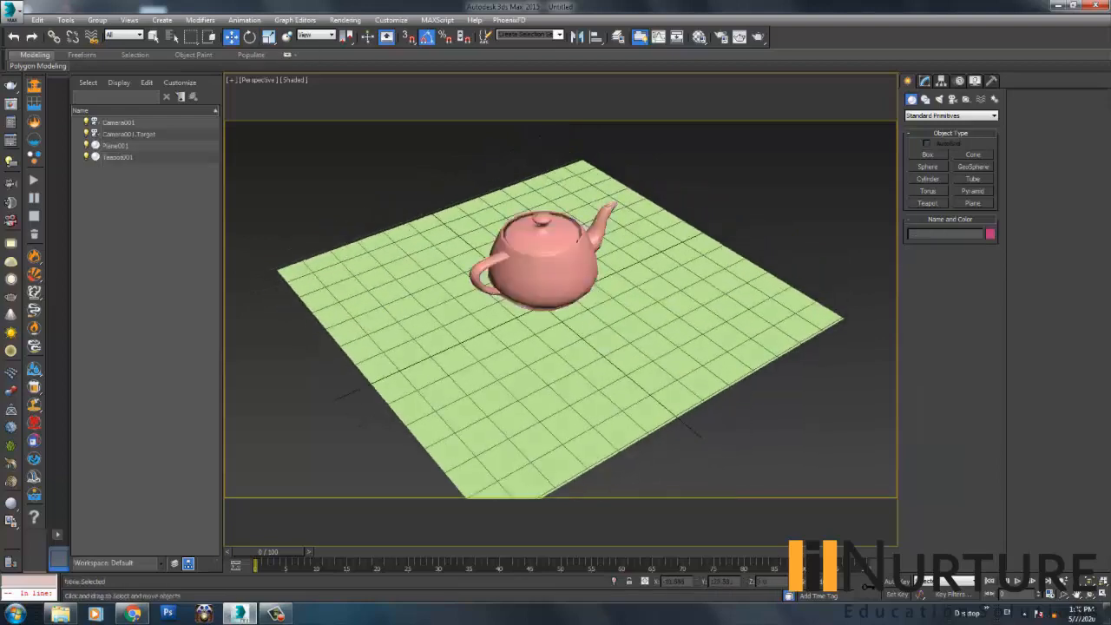
Open the Material Editor beside the teapot and assign the 01 - Default material to the teapot
key(m)
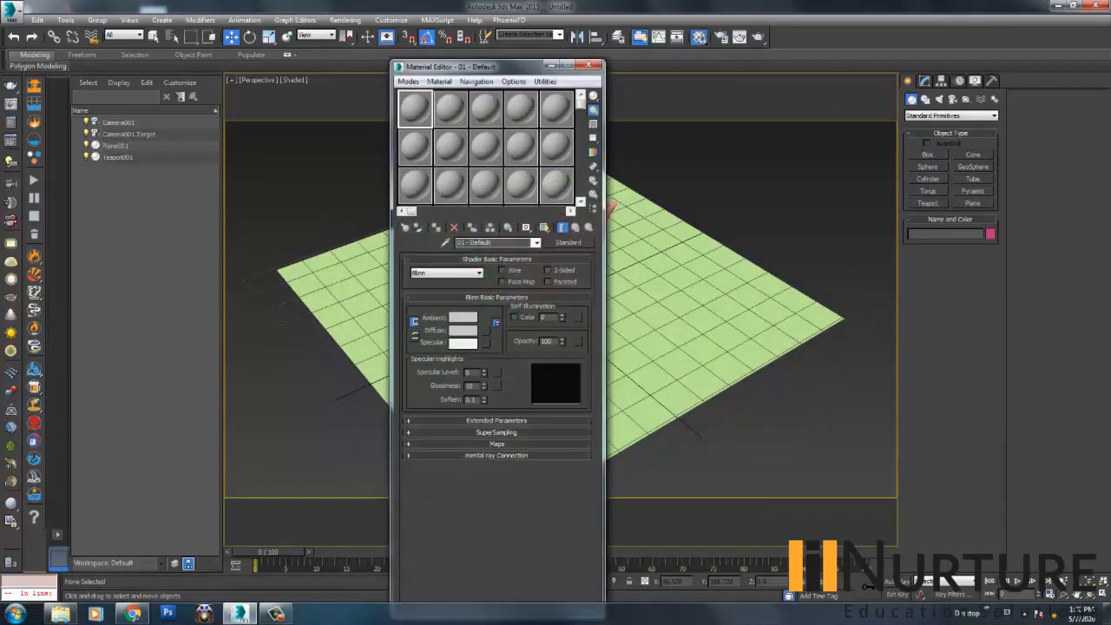
drag(499, 67, 728, 64)
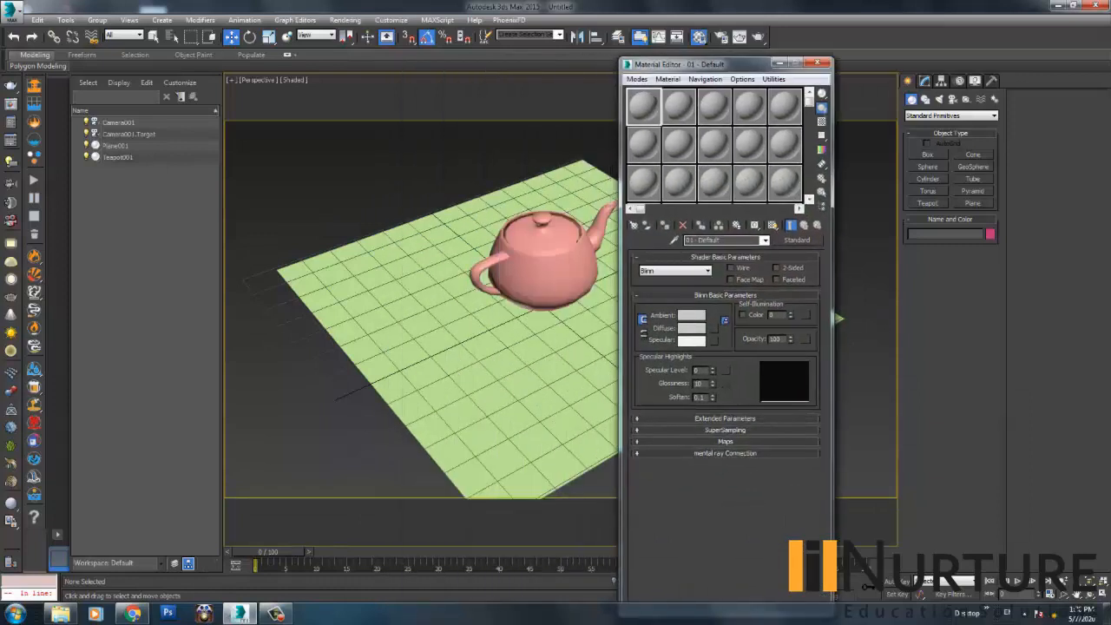
click(154, 37)
click(545, 267)
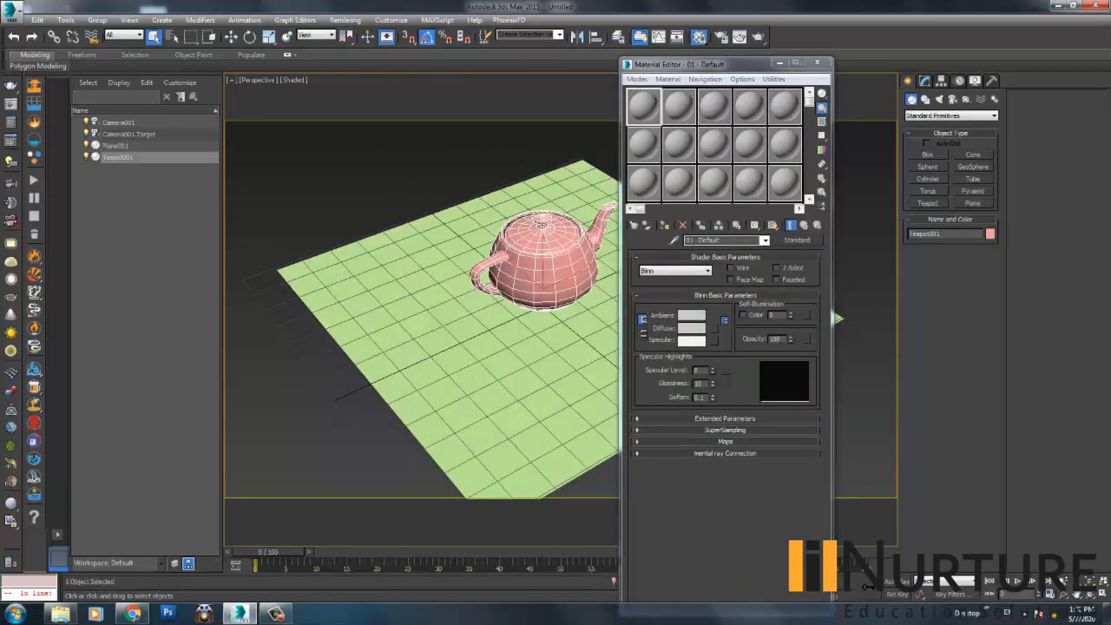
click(643, 107)
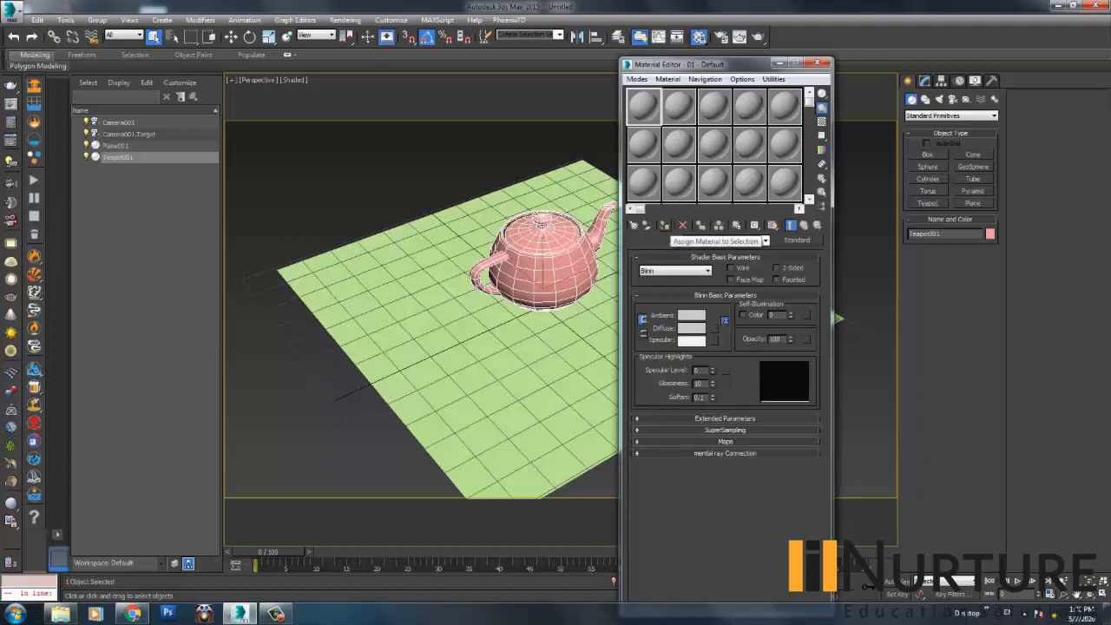
click(665, 226)
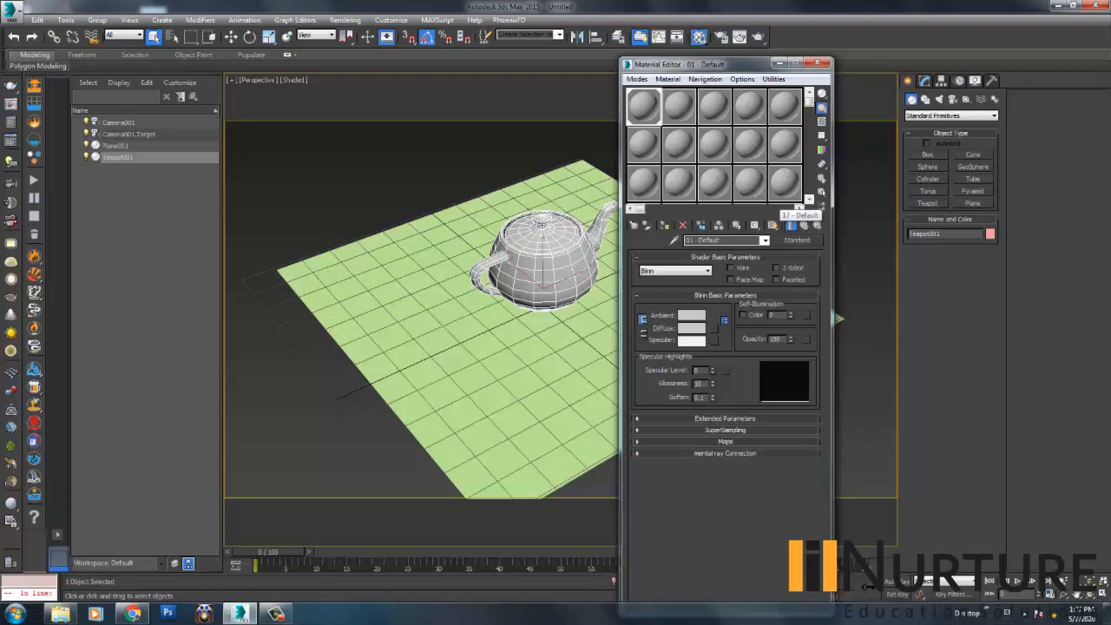
Set the diffuse colour of the teapot's 01 - Default material to salmon pink
click(231, 36)
click(469, 165)
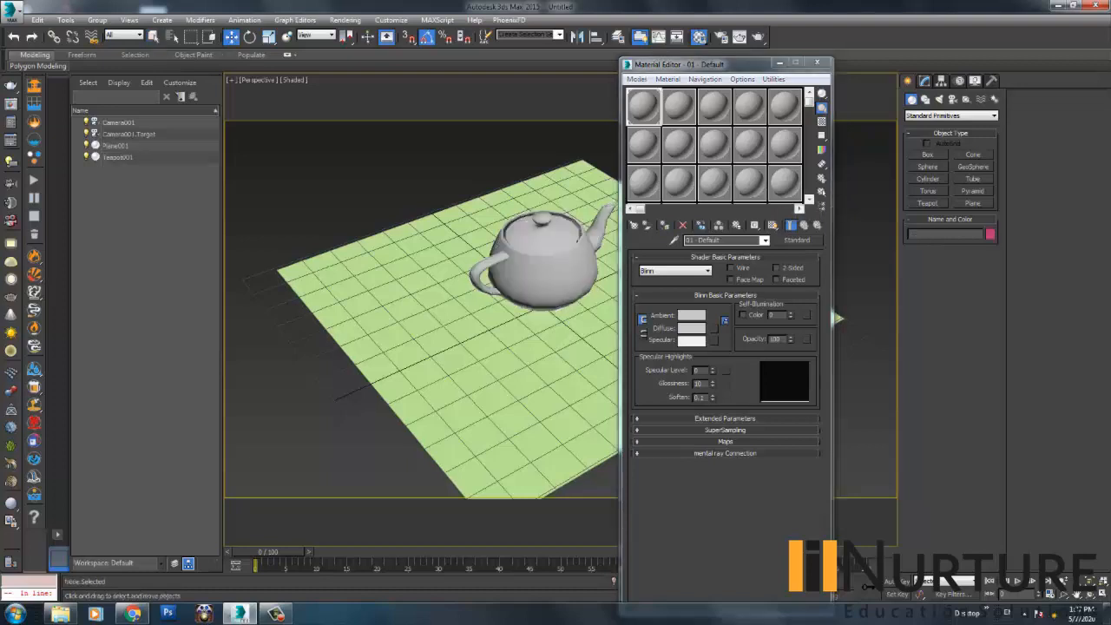
click(542, 260)
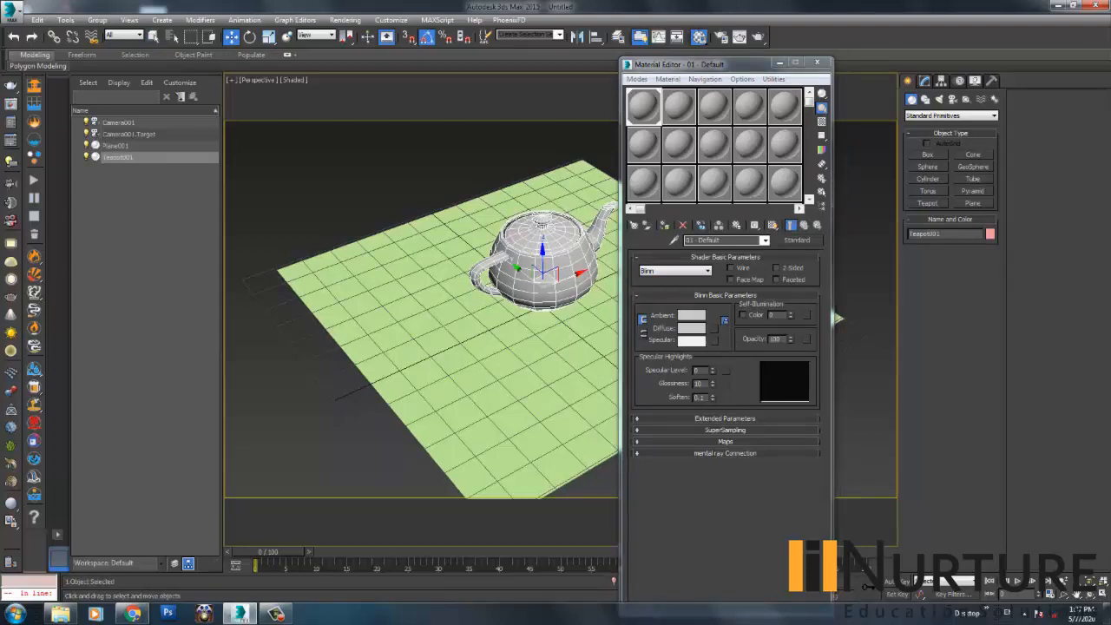
click(693, 328)
drag(299, 97, 324, 76)
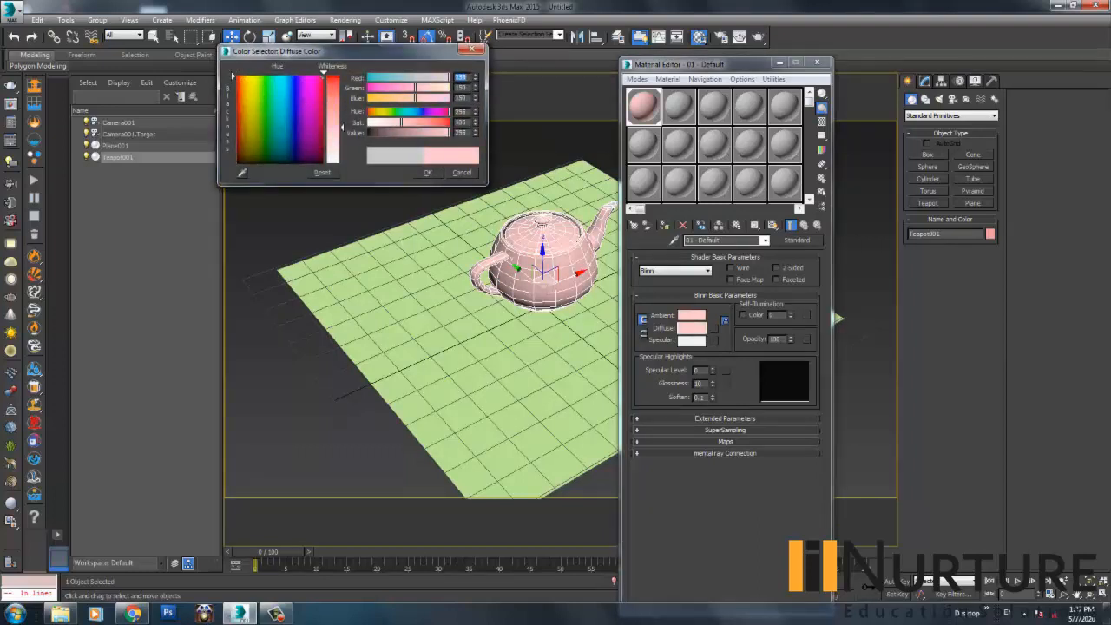
mouse_move(341, 128)
mouse_down()
mouse_move(341, 76)
mouse_move(341, 99)
mouse_up()
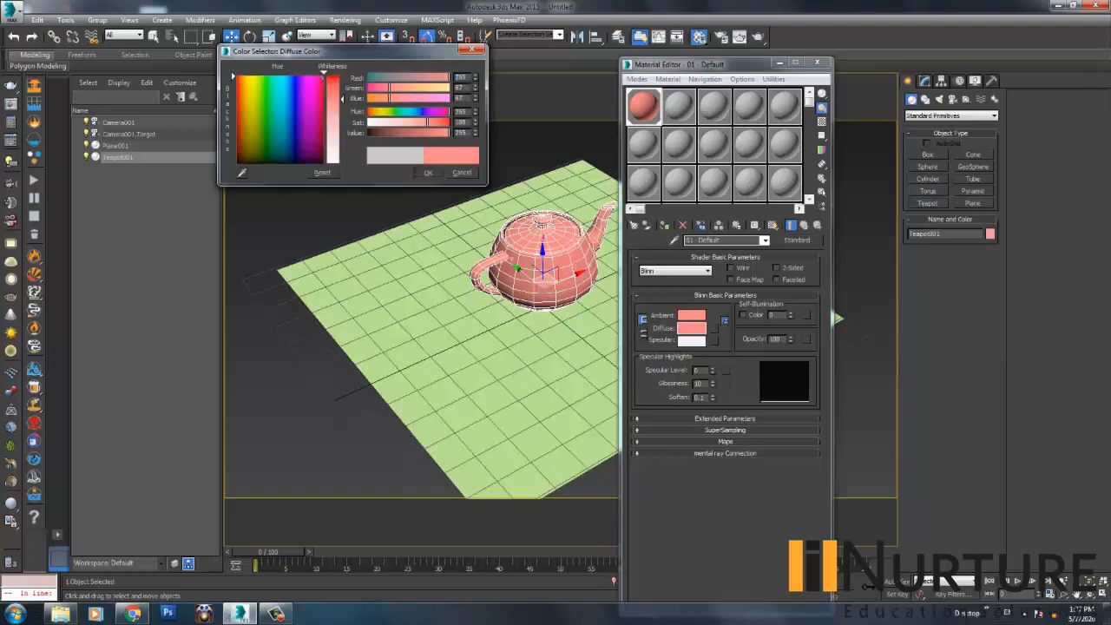
click(429, 173)
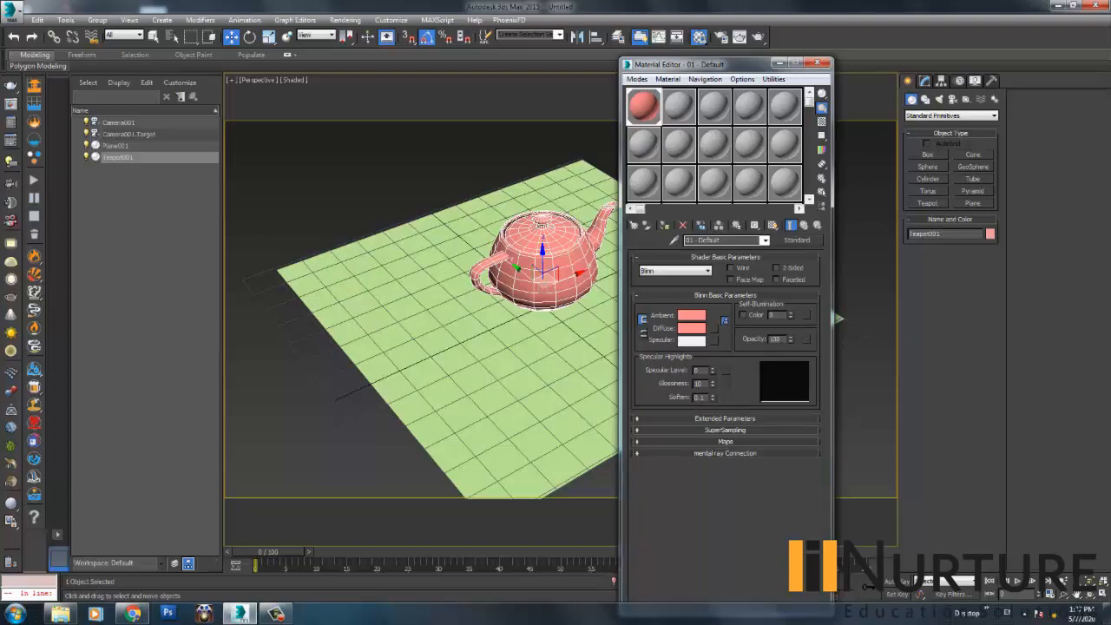
Raise the 01 - Default material's specular level to about 68 and glossiness to 34, and show its magnified preview with a checkered background
drag(713, 370, 712, 333)
drag(713, 383, 712, 369)
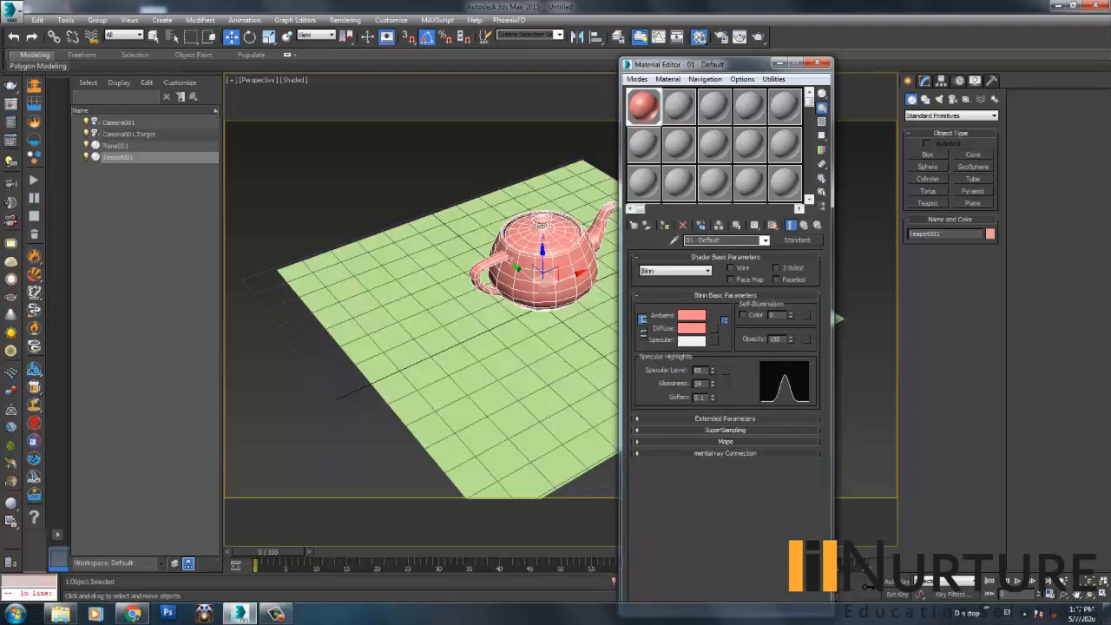
click(822, 122)
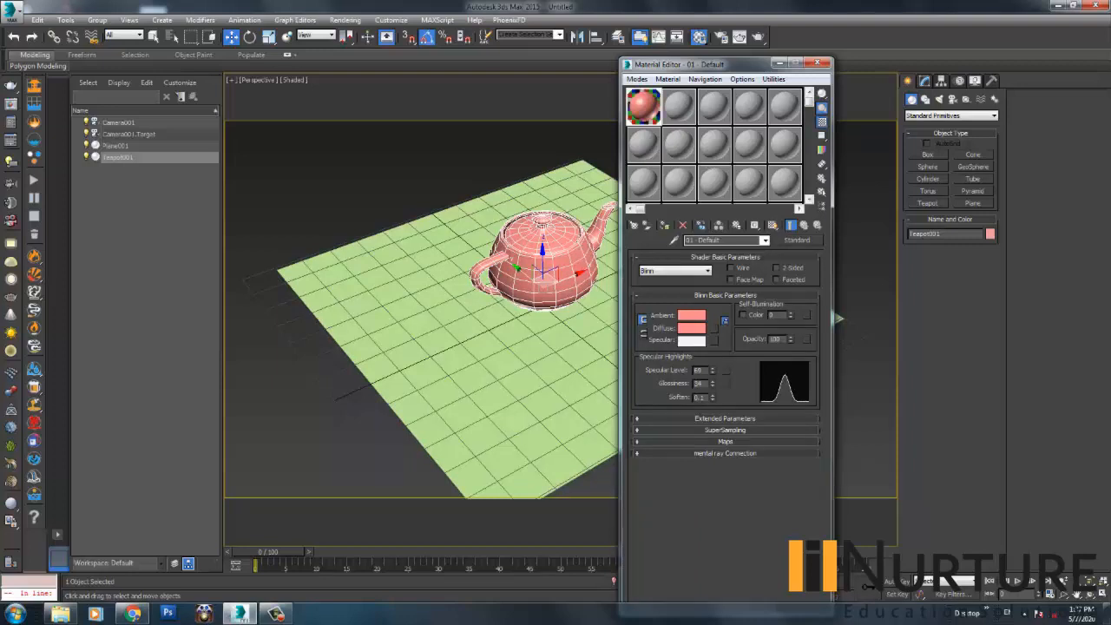
double_click(648, 102)
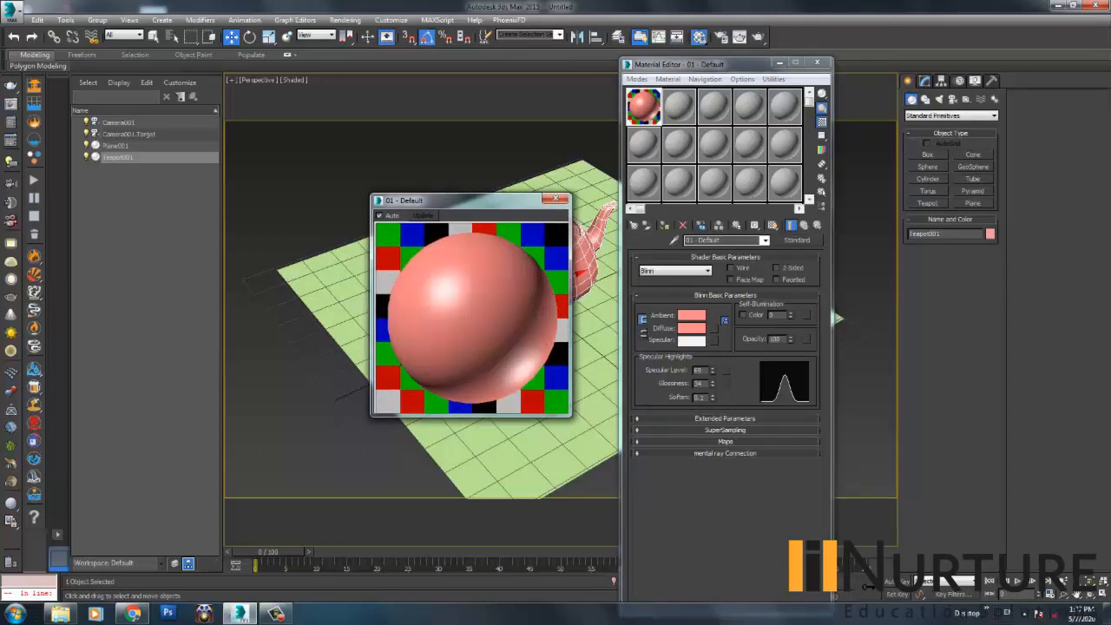
Change the second material slot, 02 - Default, from Standard to VRayMtl
click(679, 106)
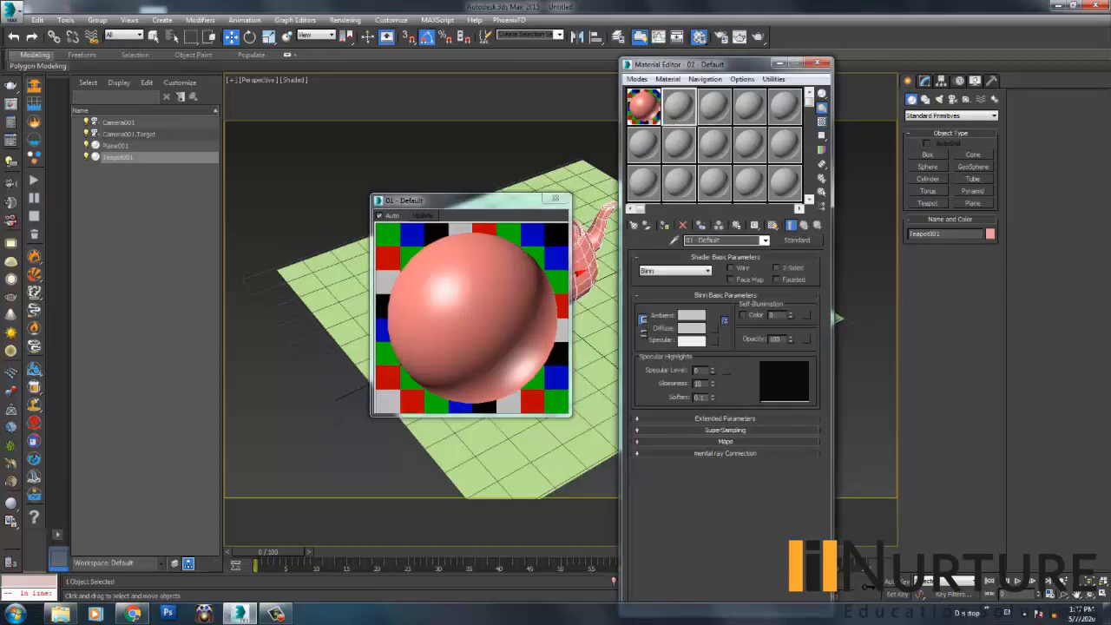
click(798, 241)
click(202, 272)
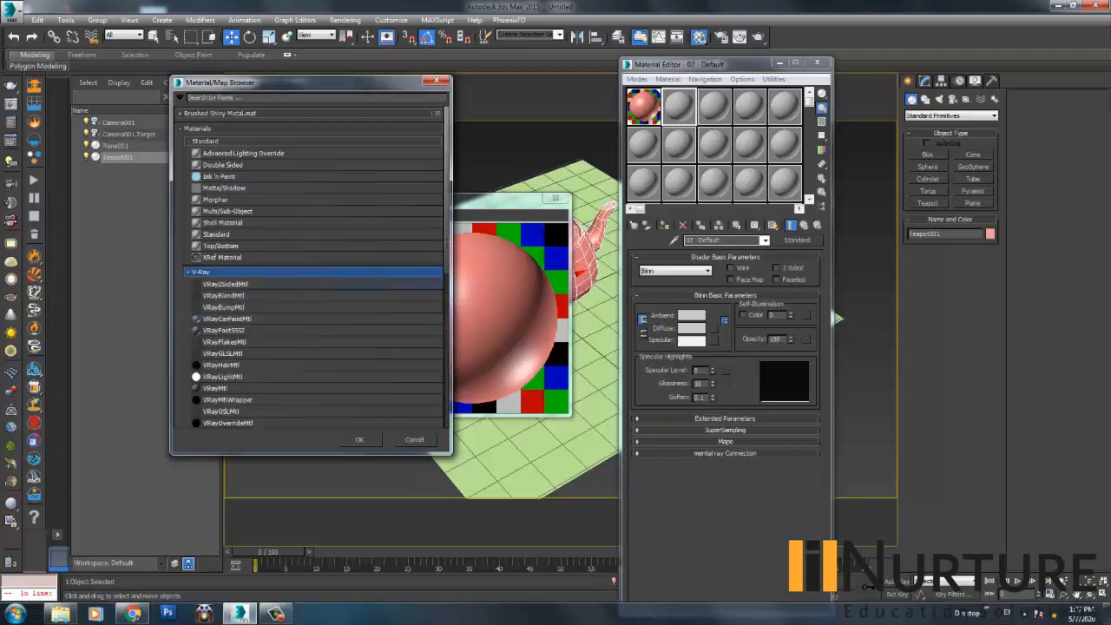
scroll(226, 295, down, 1)
double_click(216, 346)
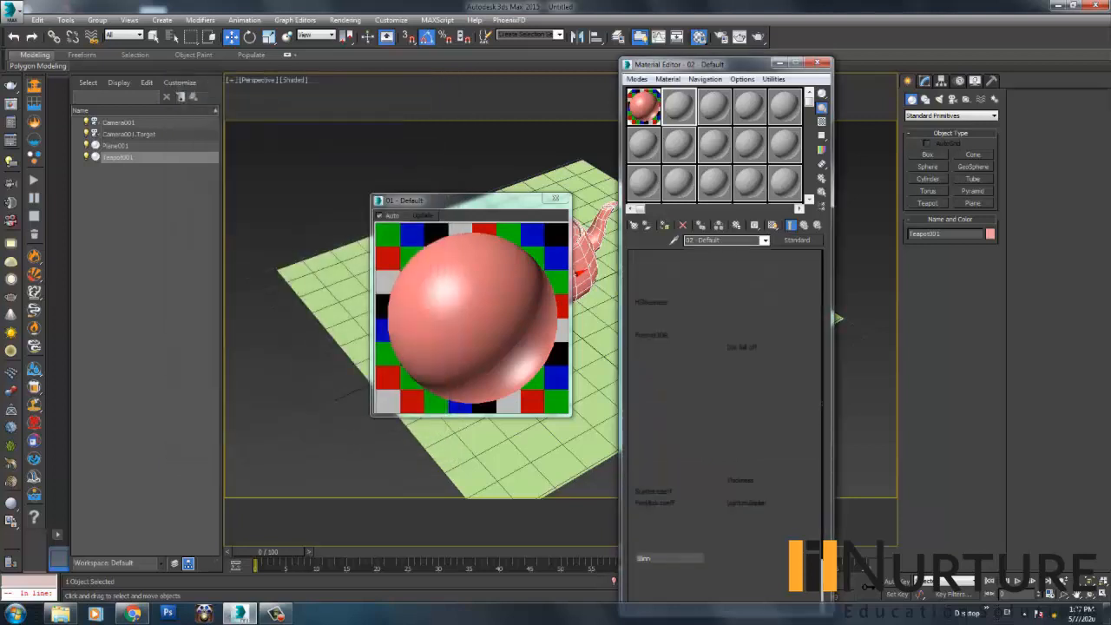
Copy the diffuse colour of the 01 - Default material into the diffuse colour of the VRay material 02 - Default
click(643, 106)
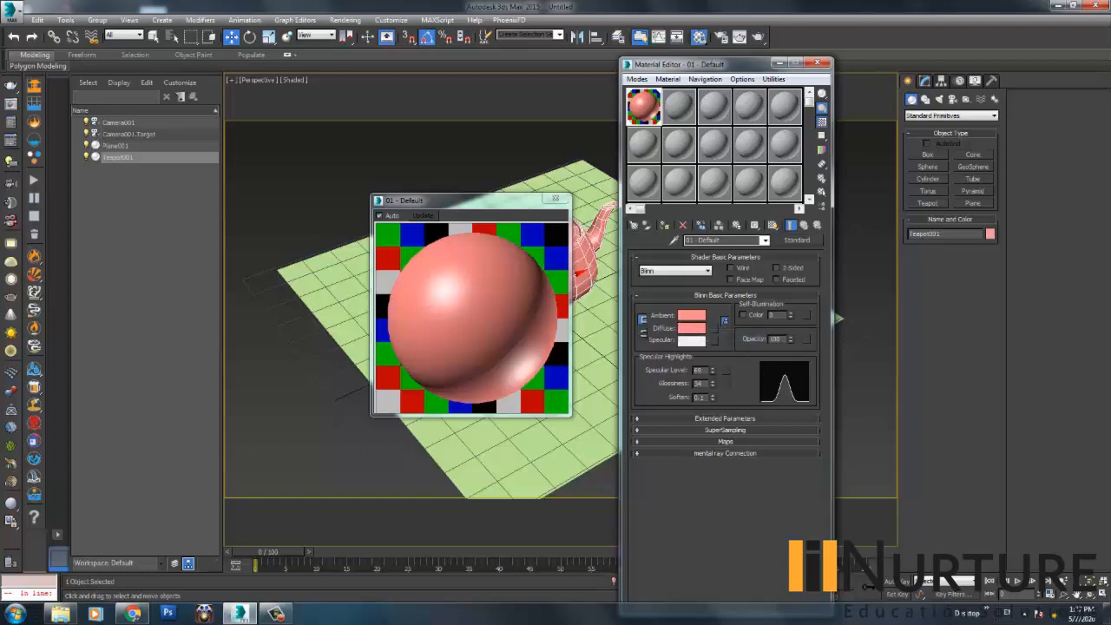
right_click(693, 328)
click(721, 337)
click(680, 106)
right_click(696, 269)
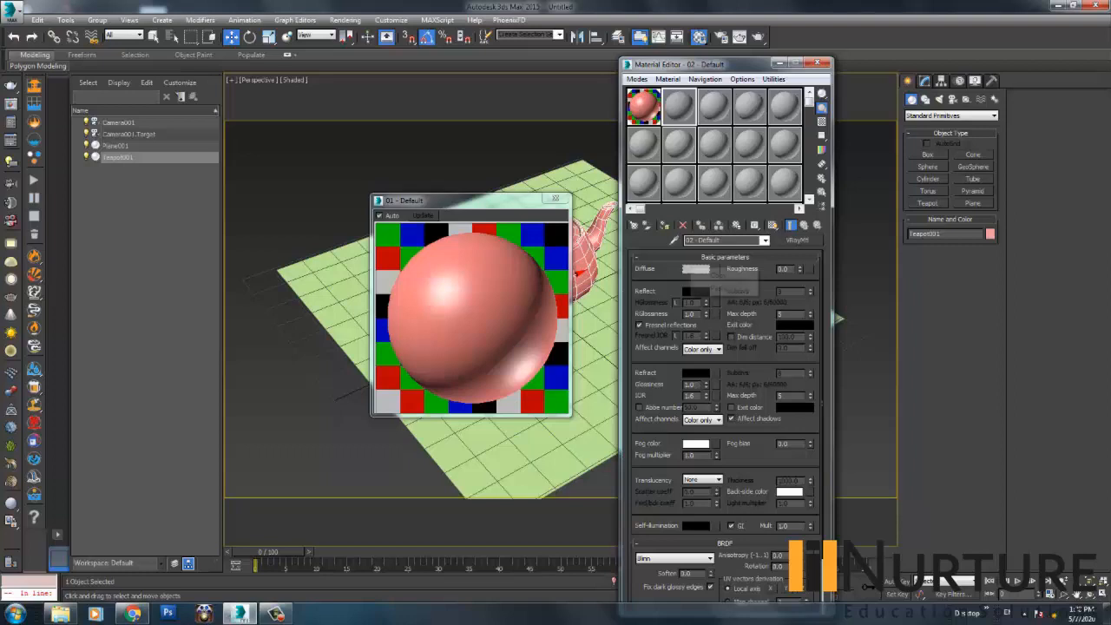
click(713, 290)
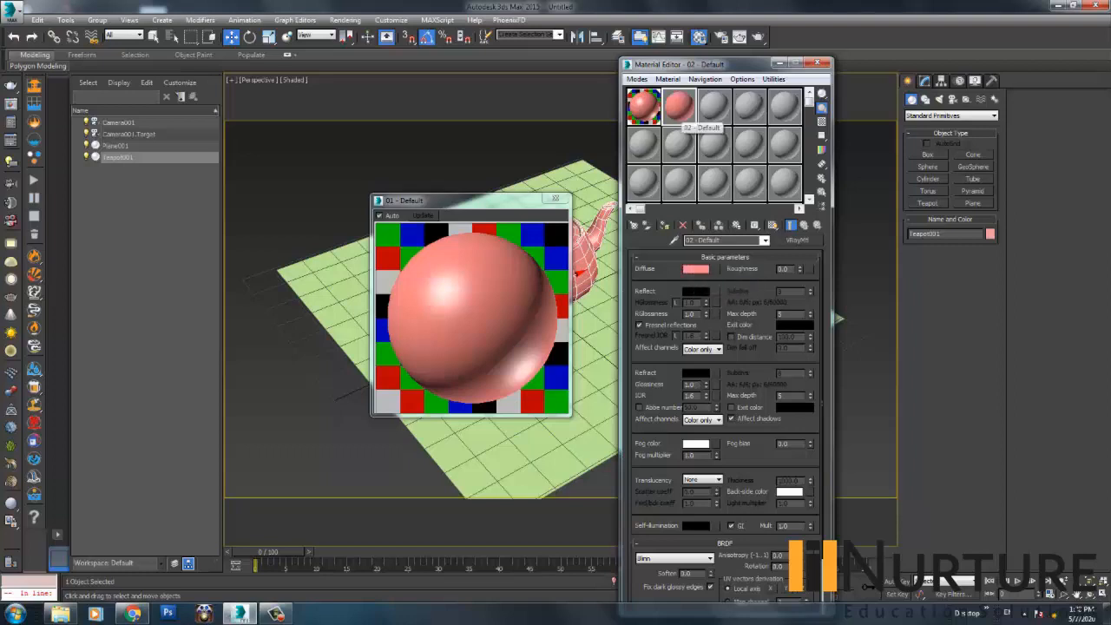
Show the 02 - Default material's preview with a checkered background, enlarged and placed beside the 01 - Default preview
click(821, 121)
double_click(680, 105)
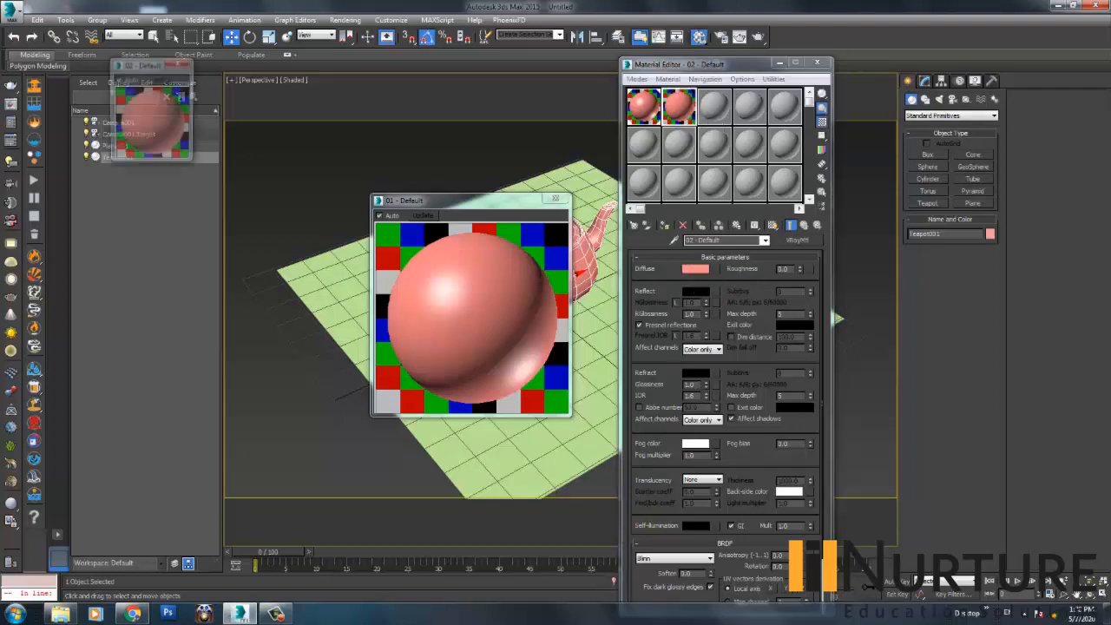
drag(194, 164, 342, 312)
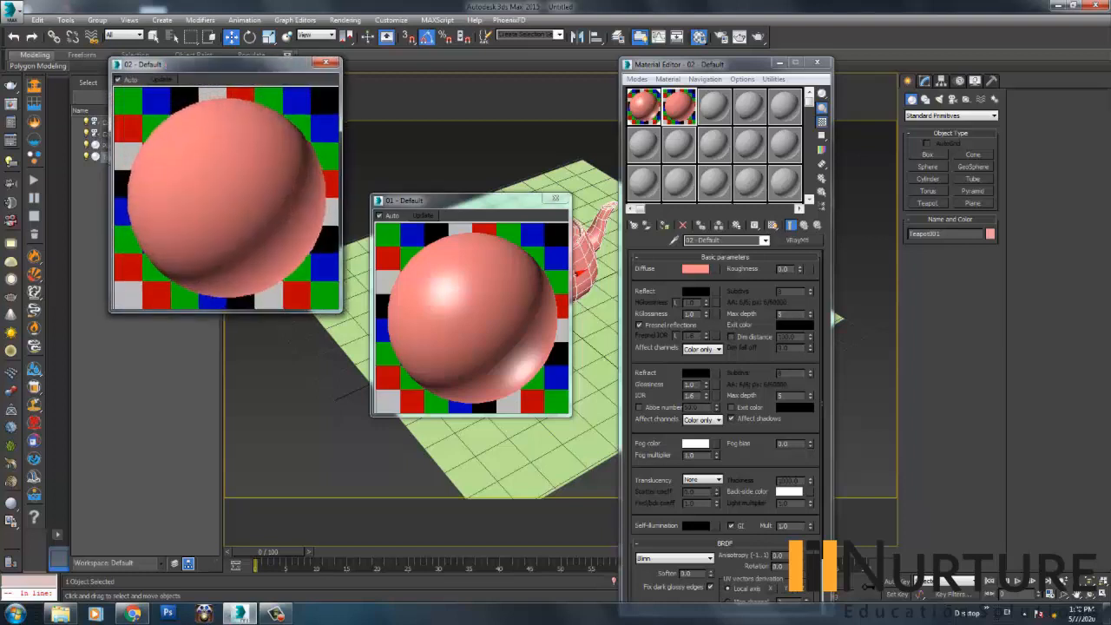
drag(223, 64, 240, 189)
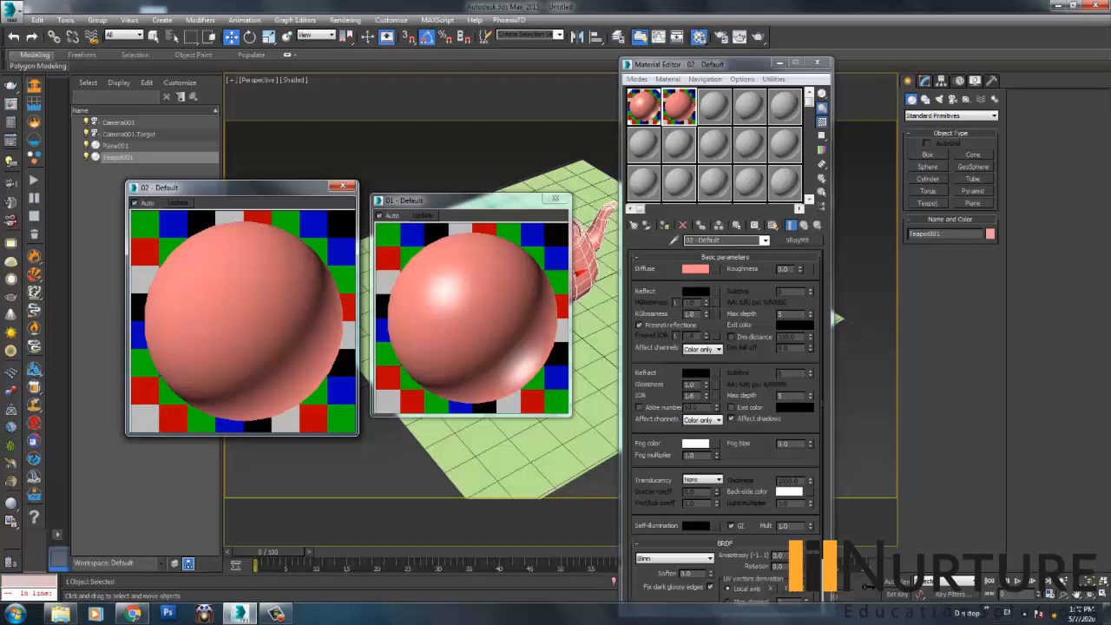
Set the reflection colour of the 02 - Default VRay material to pure white
click(695, 292)
drag(342, 77, 342, 164)
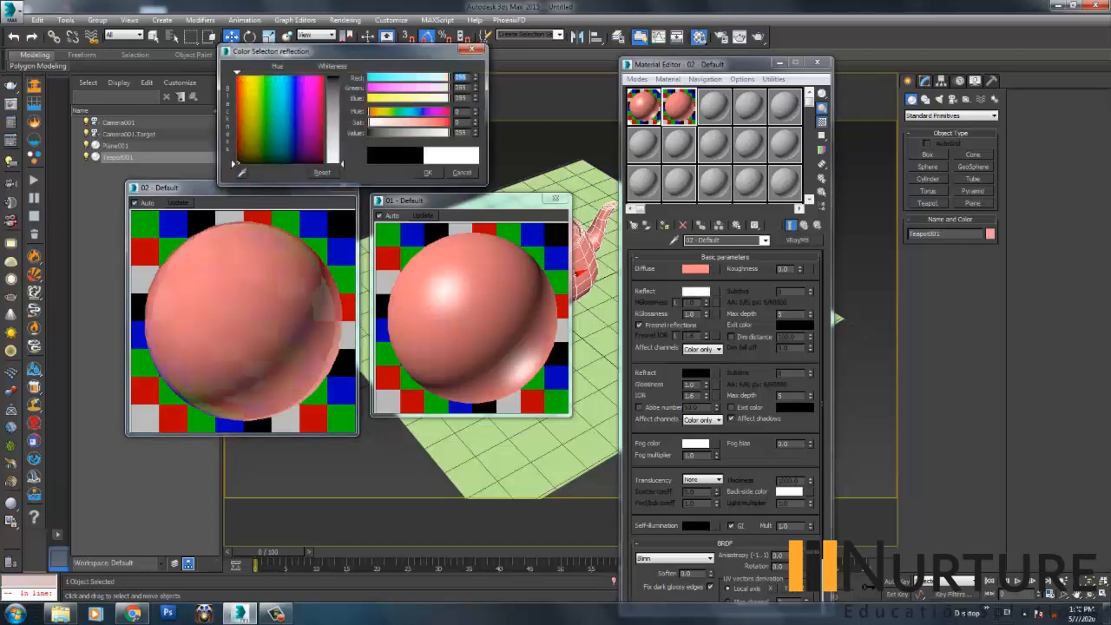
click(427, 173)
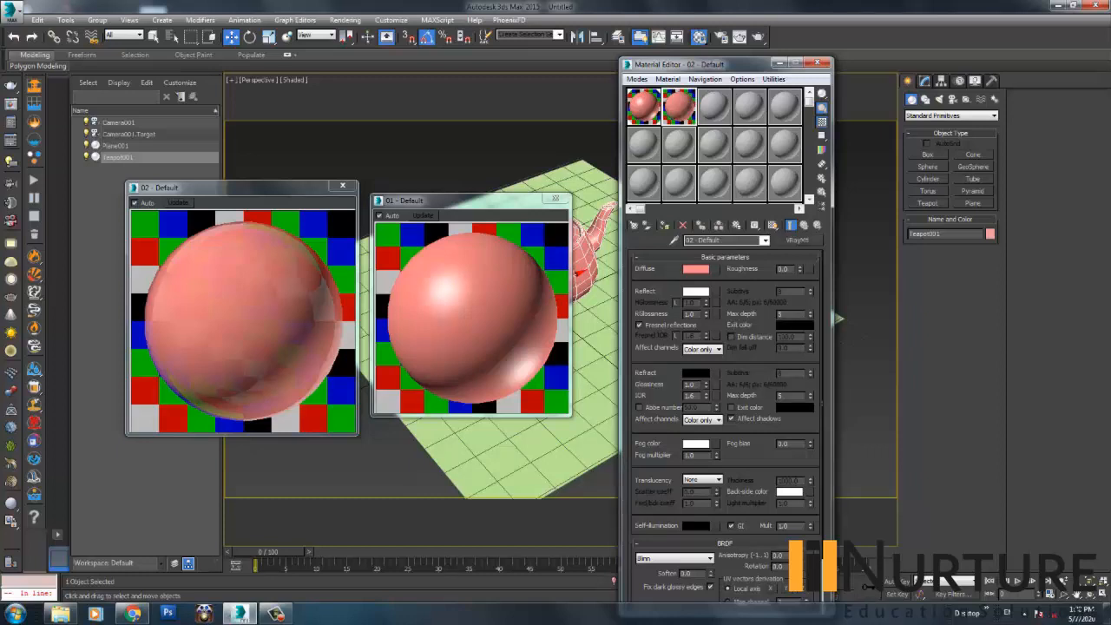
Unlock the 02 - Default material's highlight glossiness, try 0.8, and set it to 0.7
click(677, 303)
double_click(691, 303)
text(0.8)
key(Return)
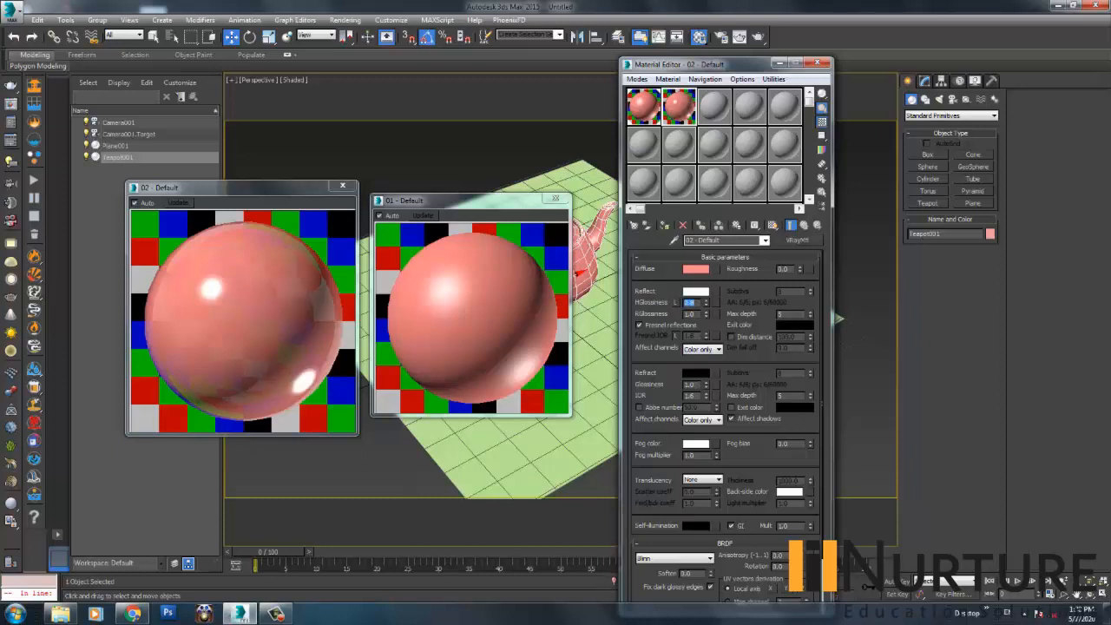
text(0.7)
key(Return)
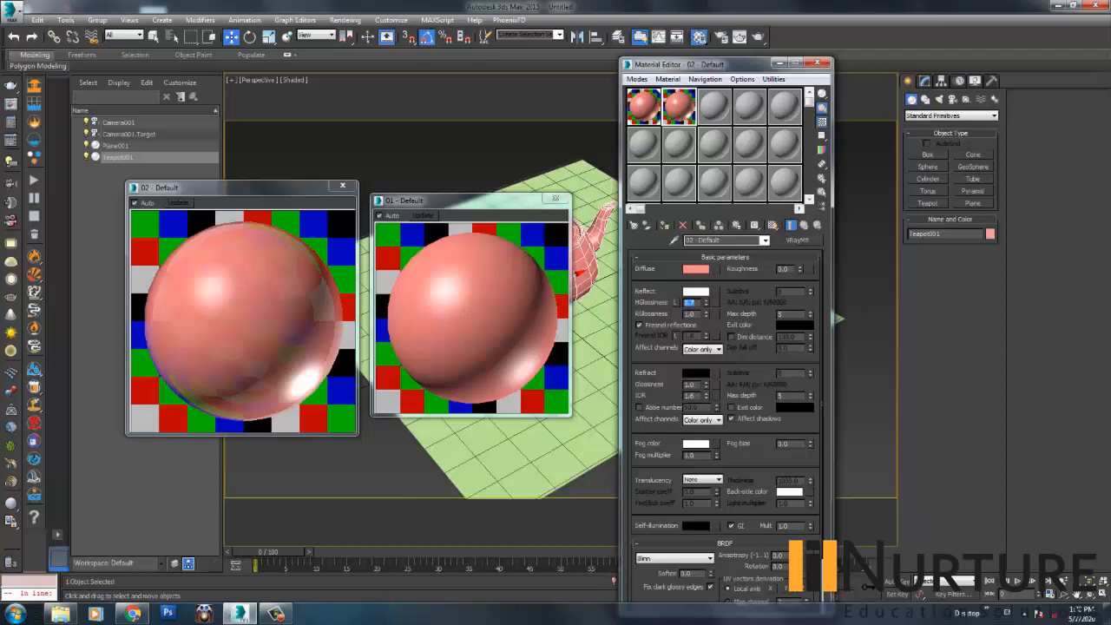
Close the 02 - Default preview and move the 01 - Default preview clear of the teapot
drag(469, 201, 484, 197)
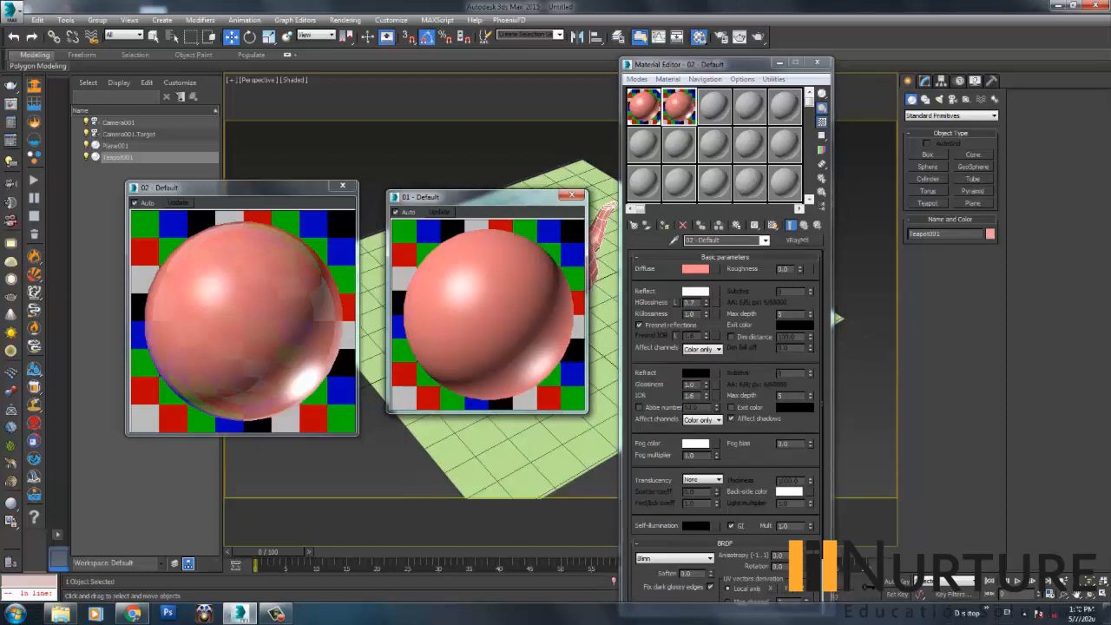
drag(358, 435, 334, 414)
click(317, 185)
drag(462, 197, 385, 194)
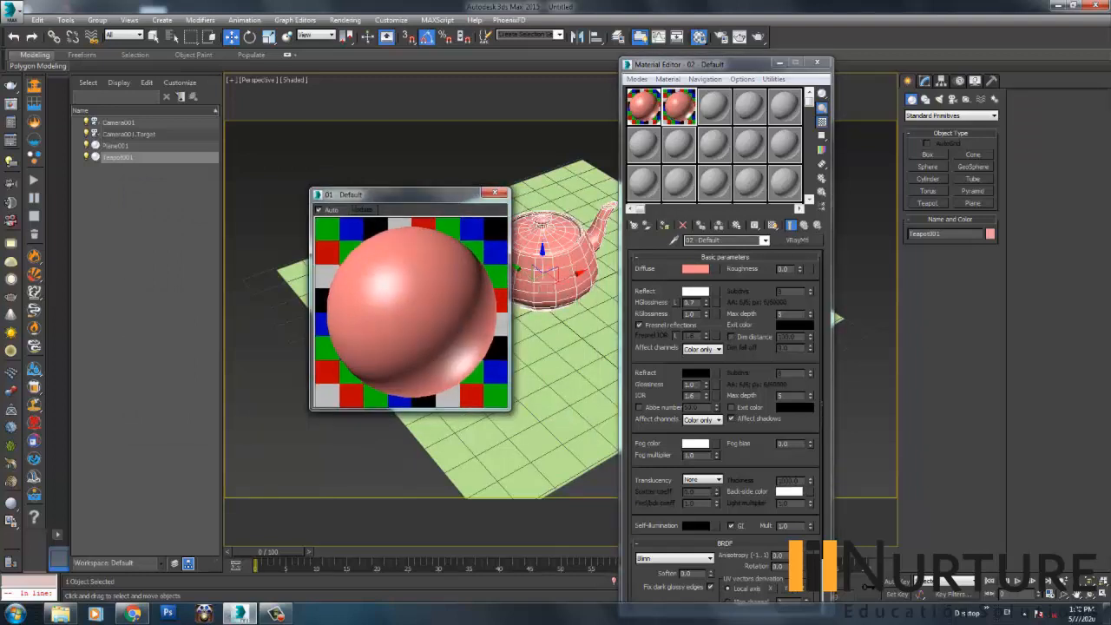
drag(385, 194, 264, 184)
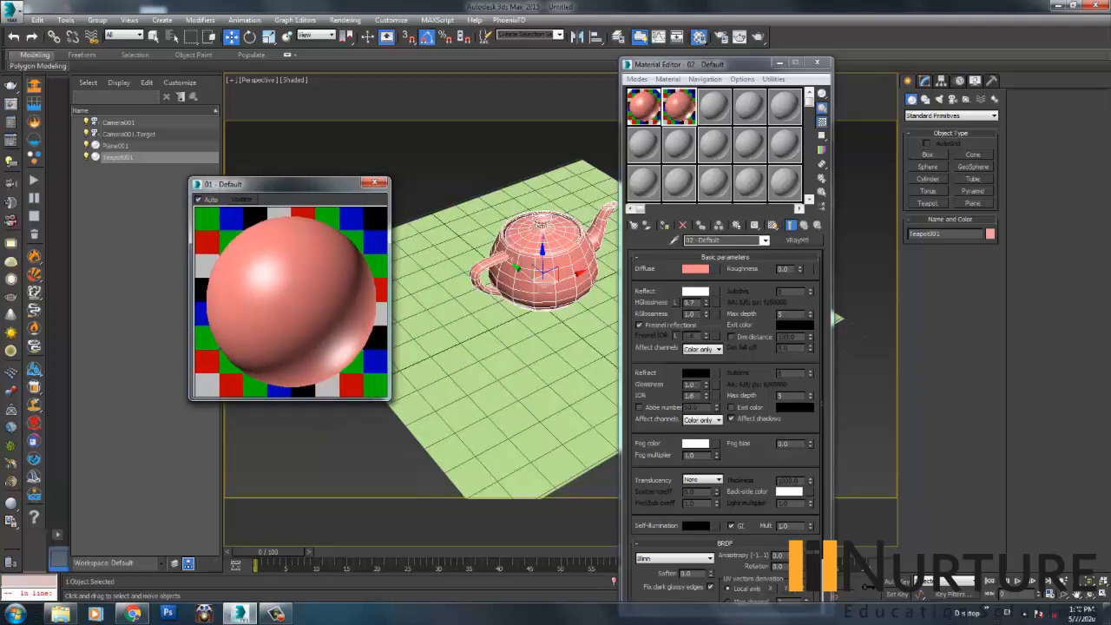
Adjust the 01 - Default material's specular highlights to a specular level of about 28 and glossiness of 24
click(643, 106)
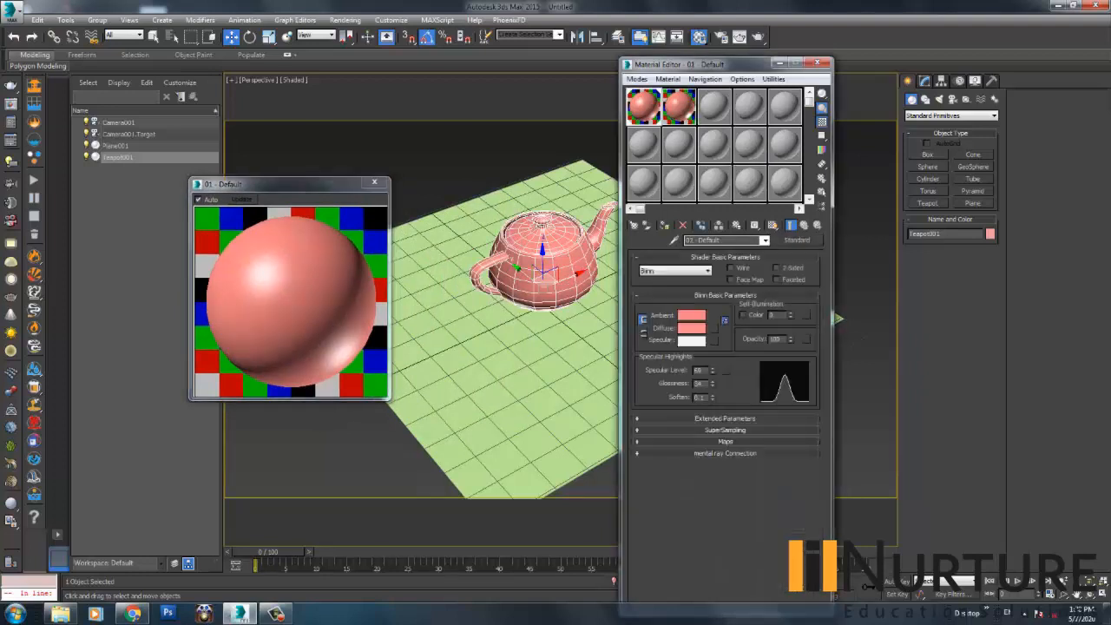
drag(713, 370, 713, 444)
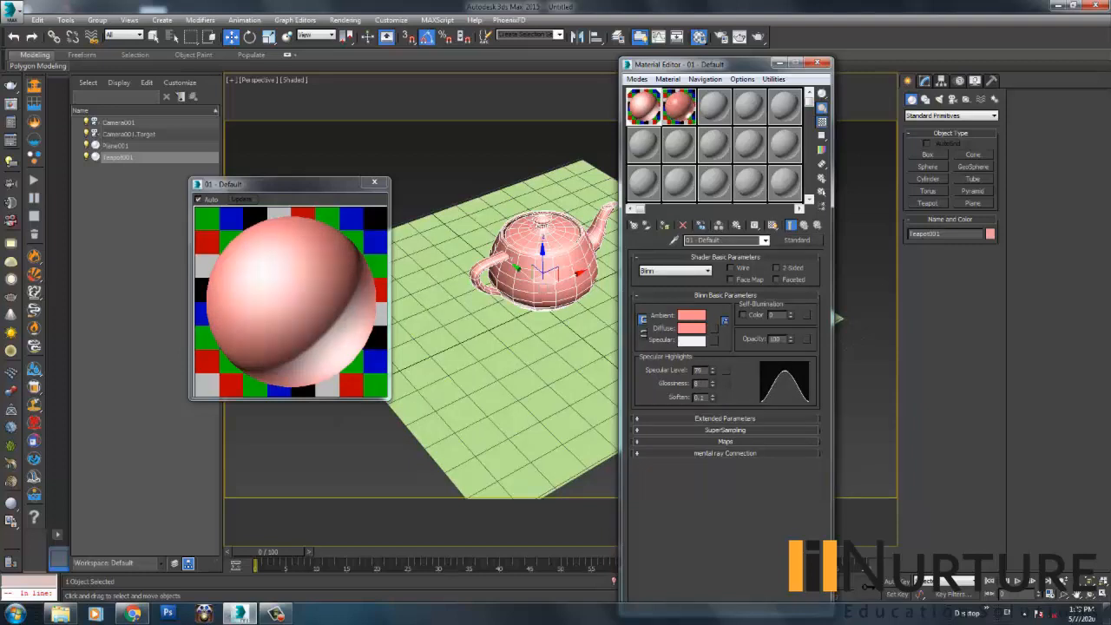
mouse_move(713, 371)
mouse_down()
mouse_move(713, 400)
mouse_move(713, 369)
mouse_up()
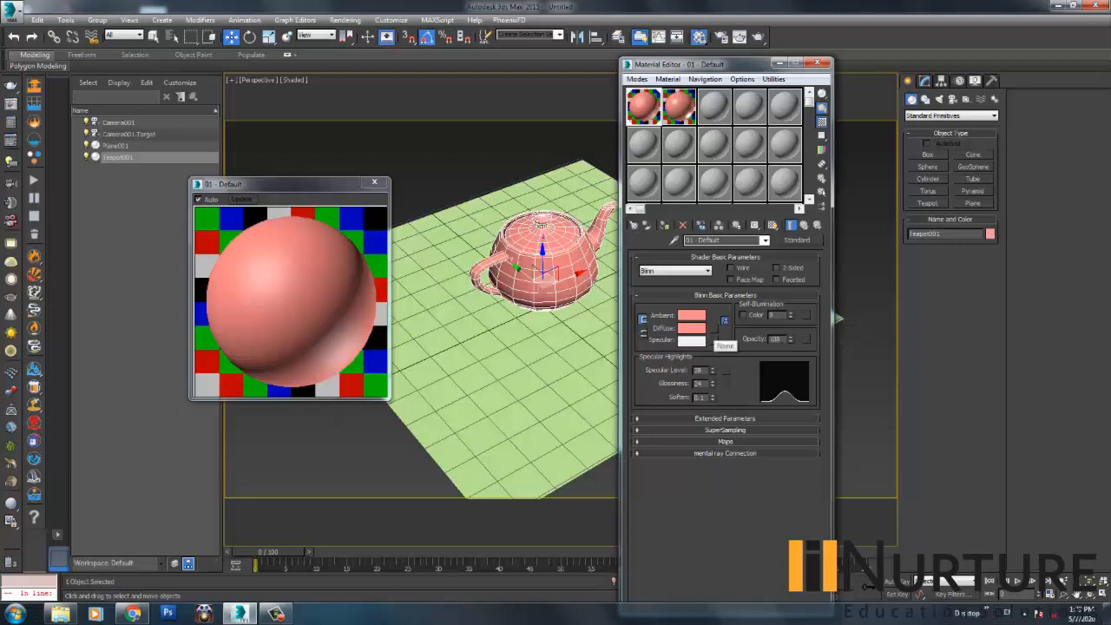
Load GL_001_d.jpg from the Vray_materials ceramics folder as the 01 - Default material's diffuse bitmap and show it shaded in the viewport
click(714, 329)
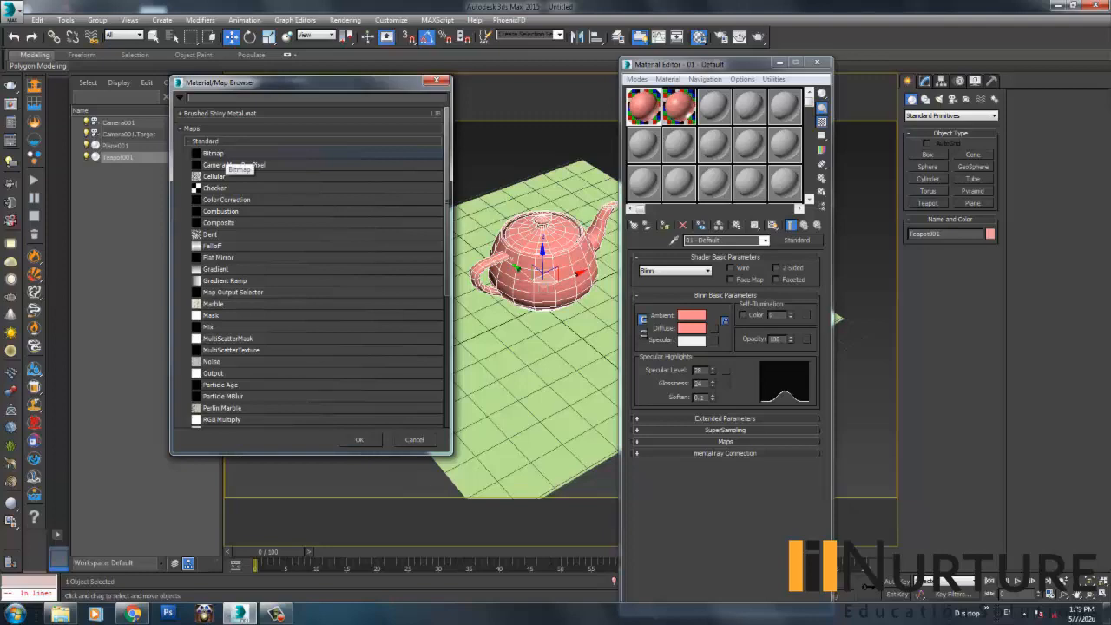
double_click(224, 155)
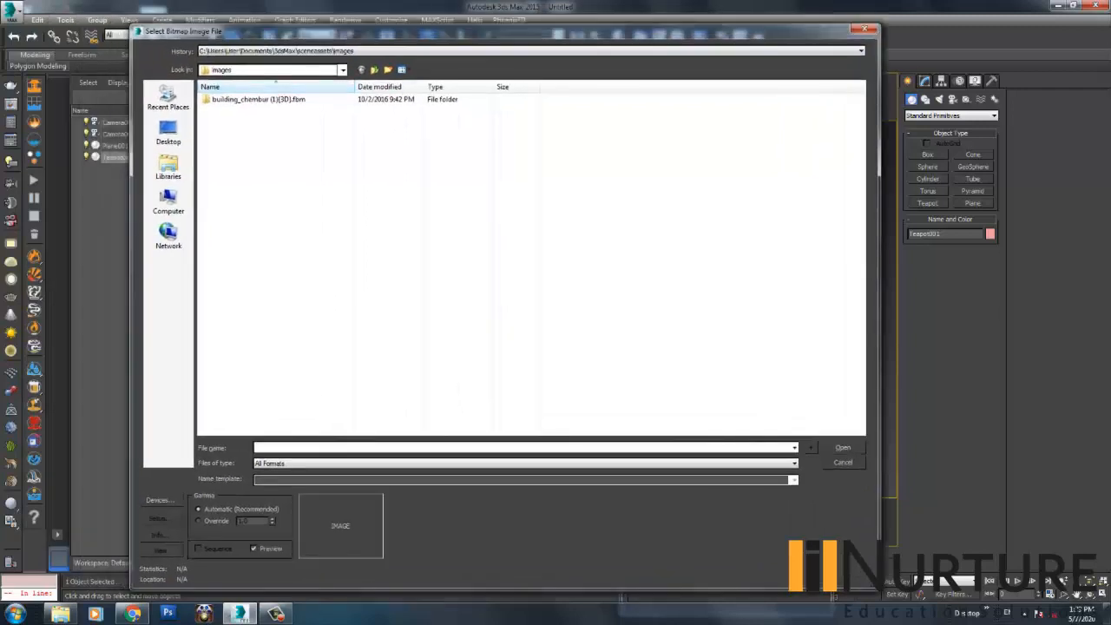
click(374, 69)
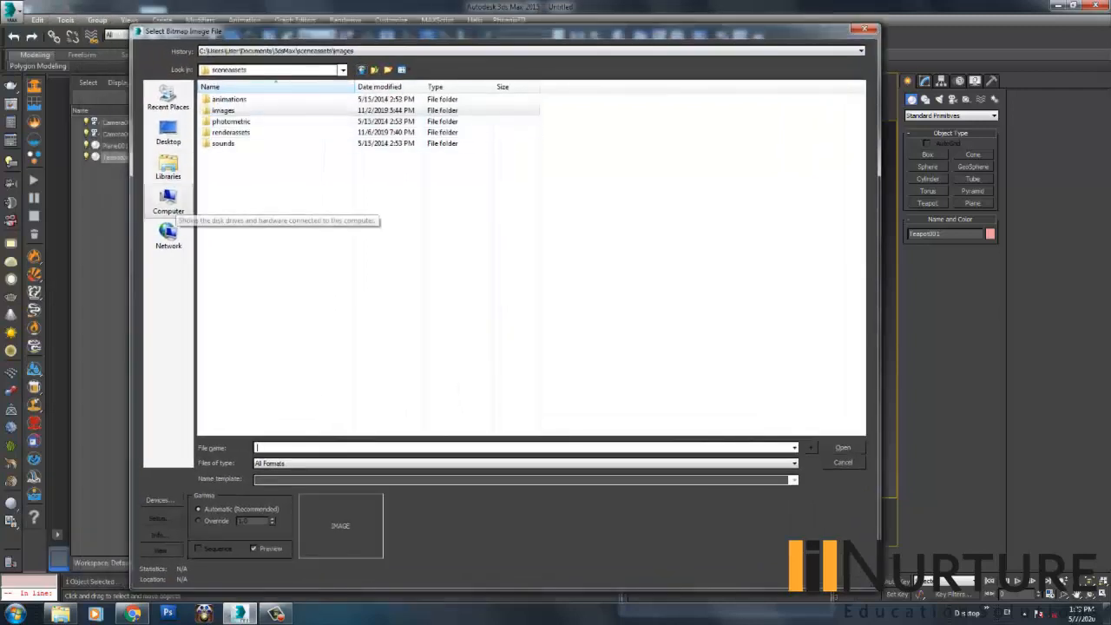
click(169, 201)
double_click(486, 97)
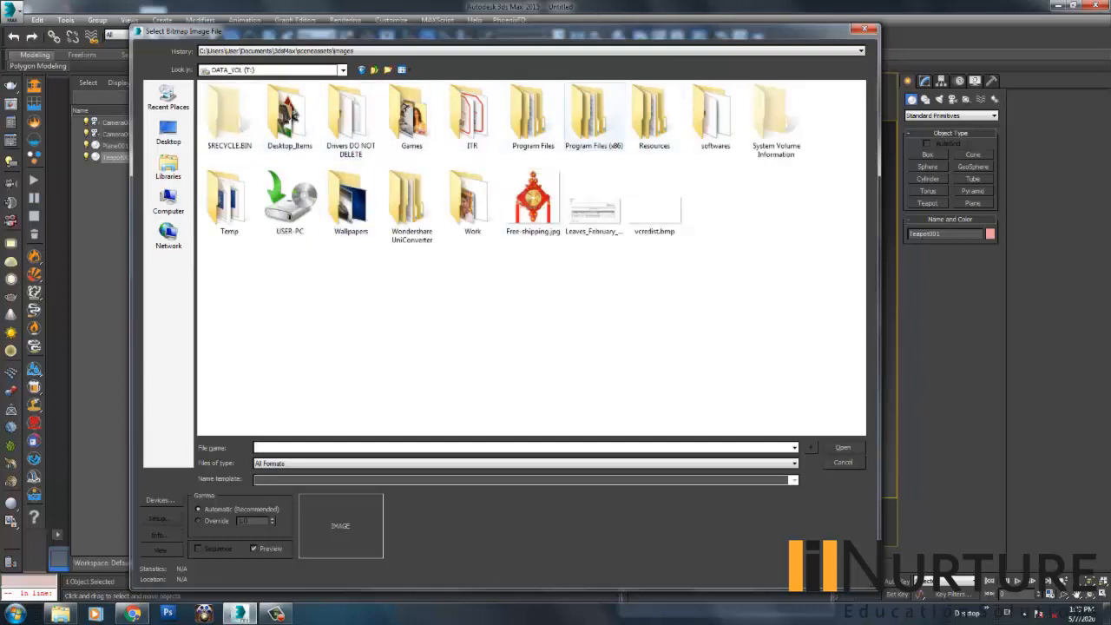
double_click(655, 115)
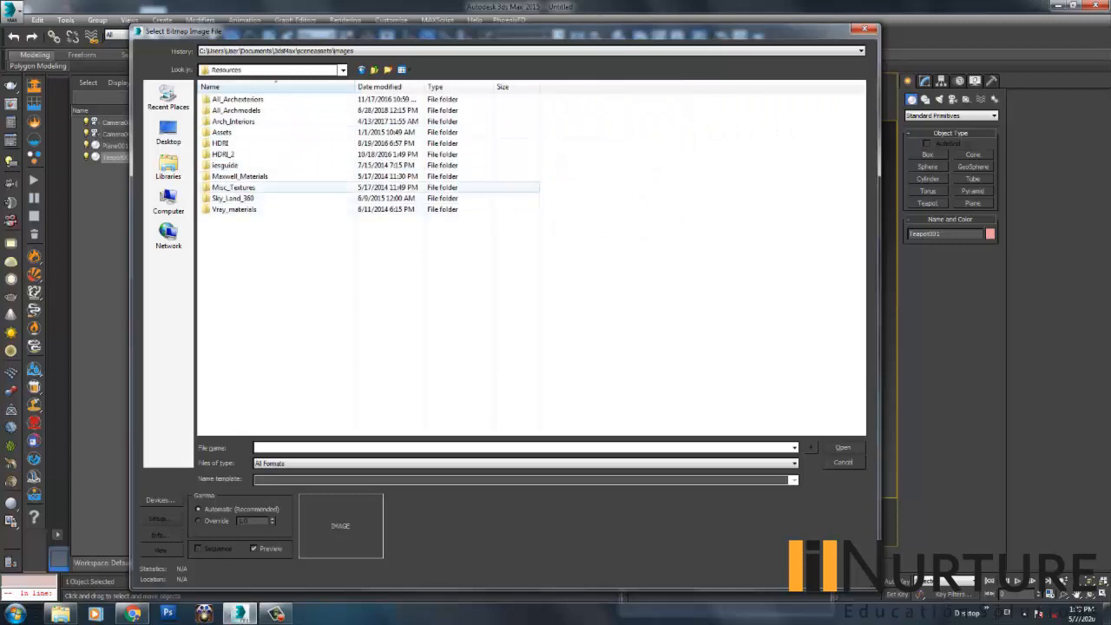
double_click(261, 210)
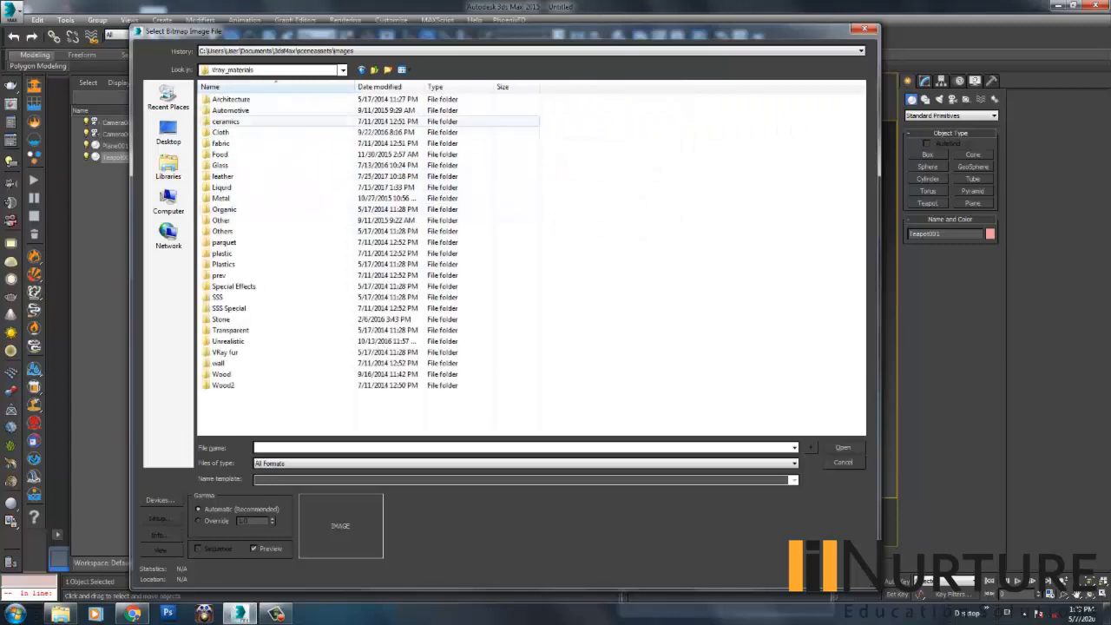
double_click(230, 121)
click(290, 119)
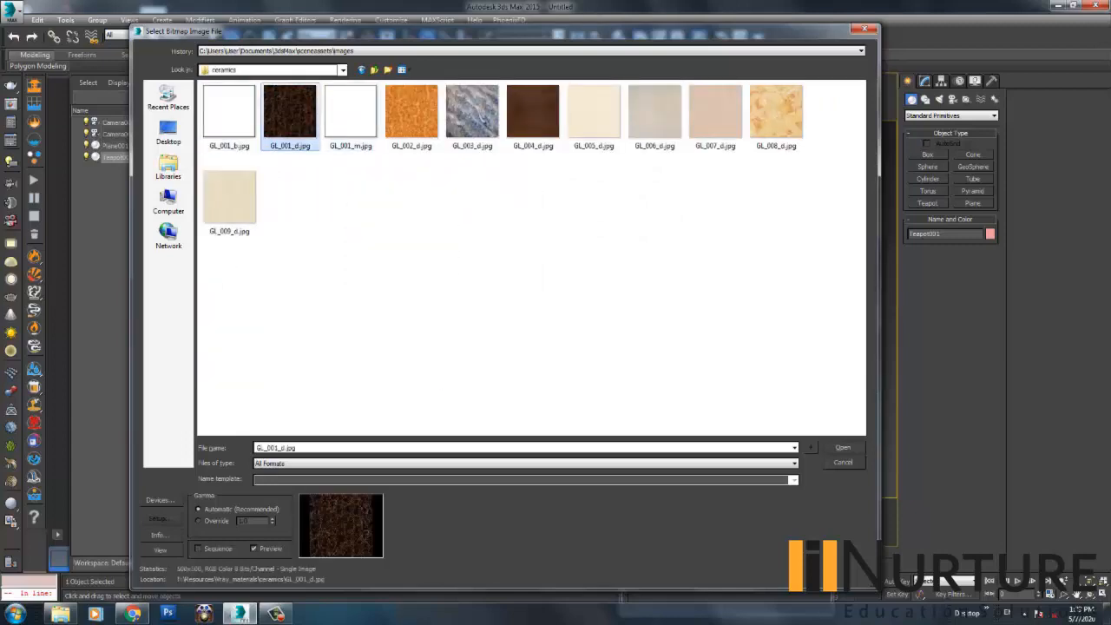
click(843, 449)
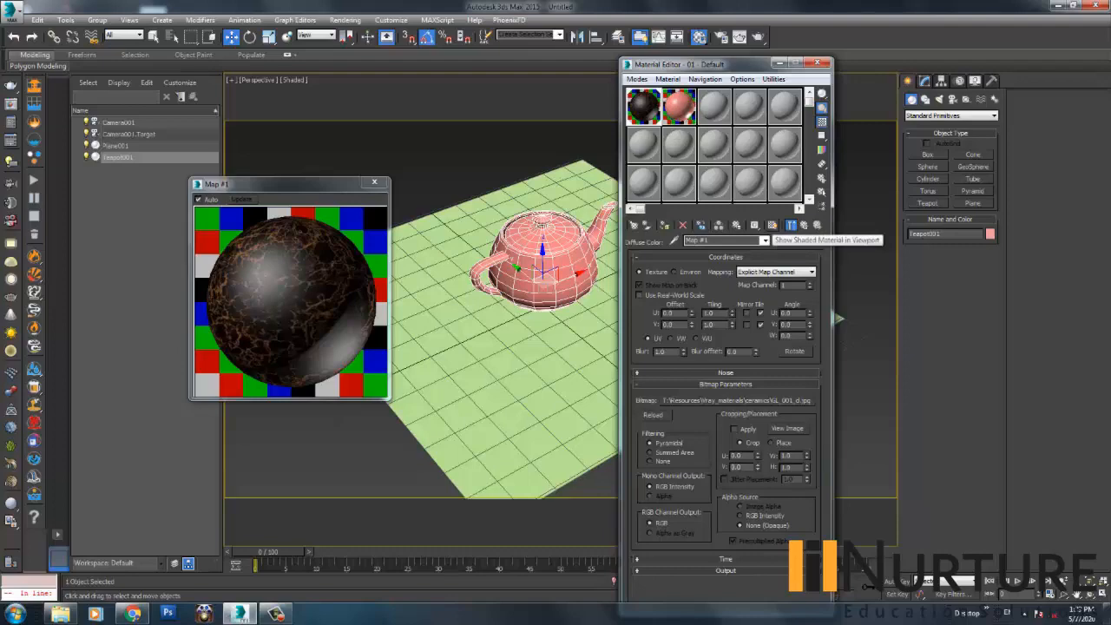
click(772, 226)
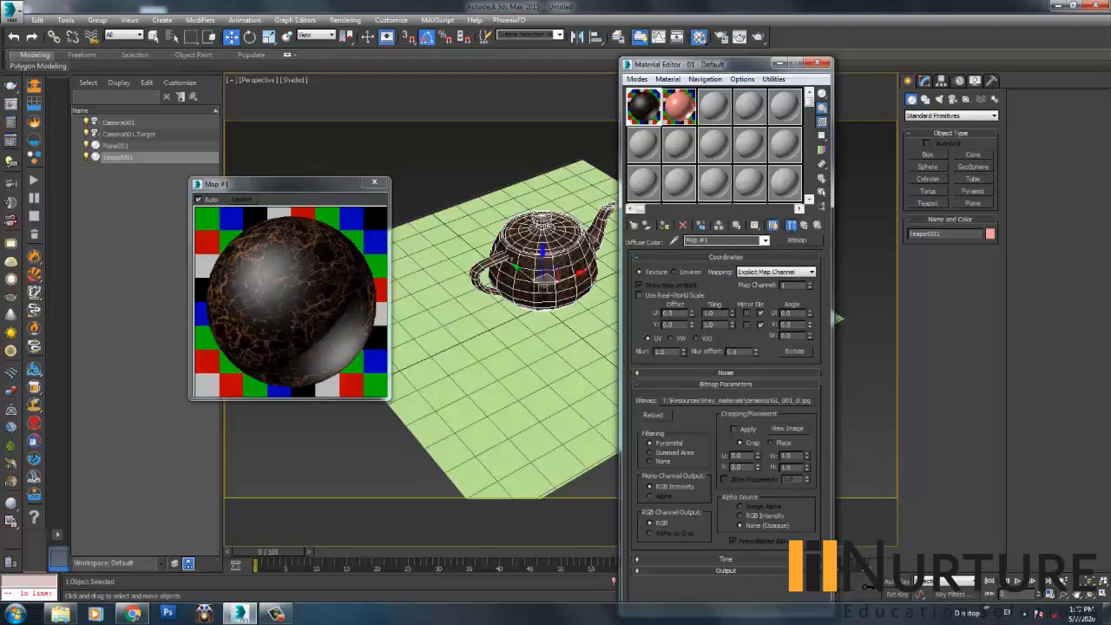
Examine the ceramic texture on the teapot from near and far, with the teapot selected and deselected
click(508, 155)
scroll(538, 261, up, 5)
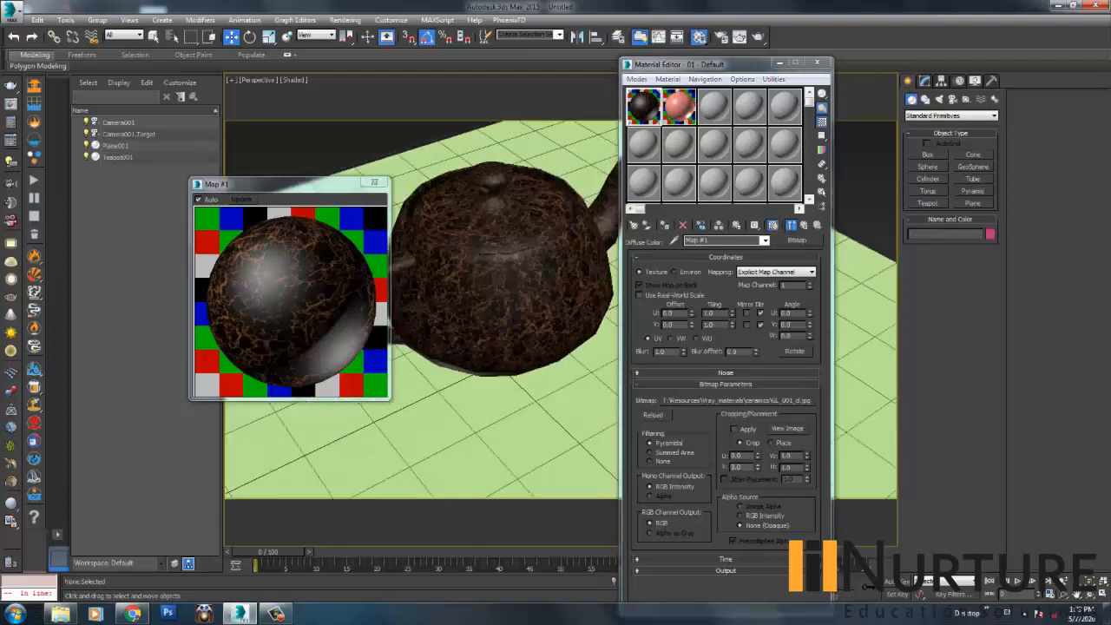
scroll(521, 276, up, 2)
scroll(521, 276, down, 2)
scroll(521, 276, down, 5)
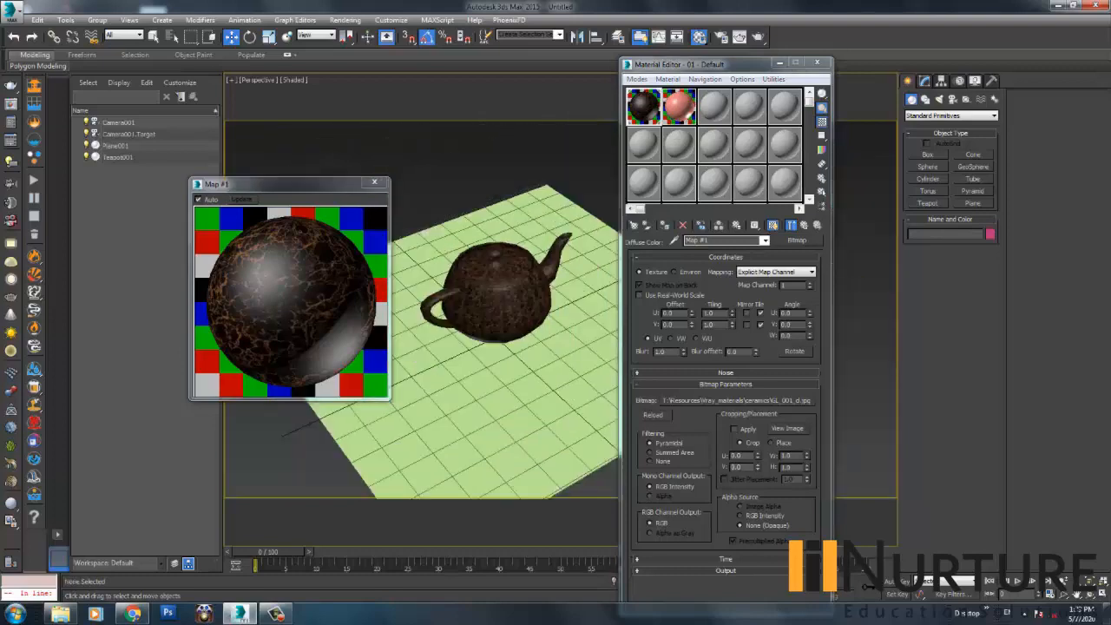
scroll(512, 280, up, 5)
click(490, 352)
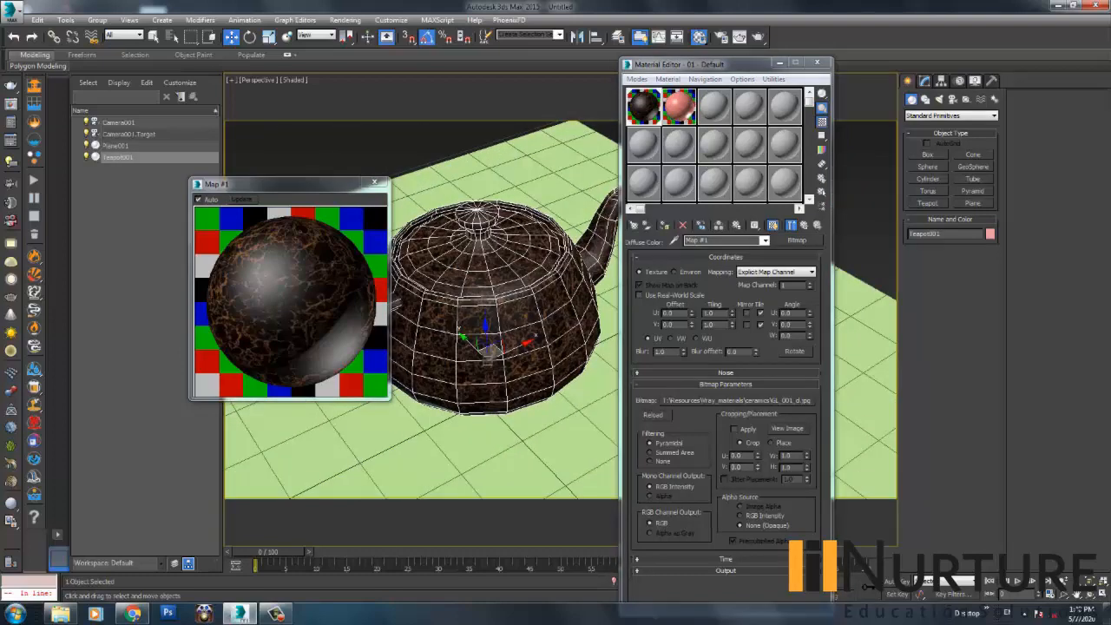
key(ctrl+d)
scroll(423, 310, down, 5)
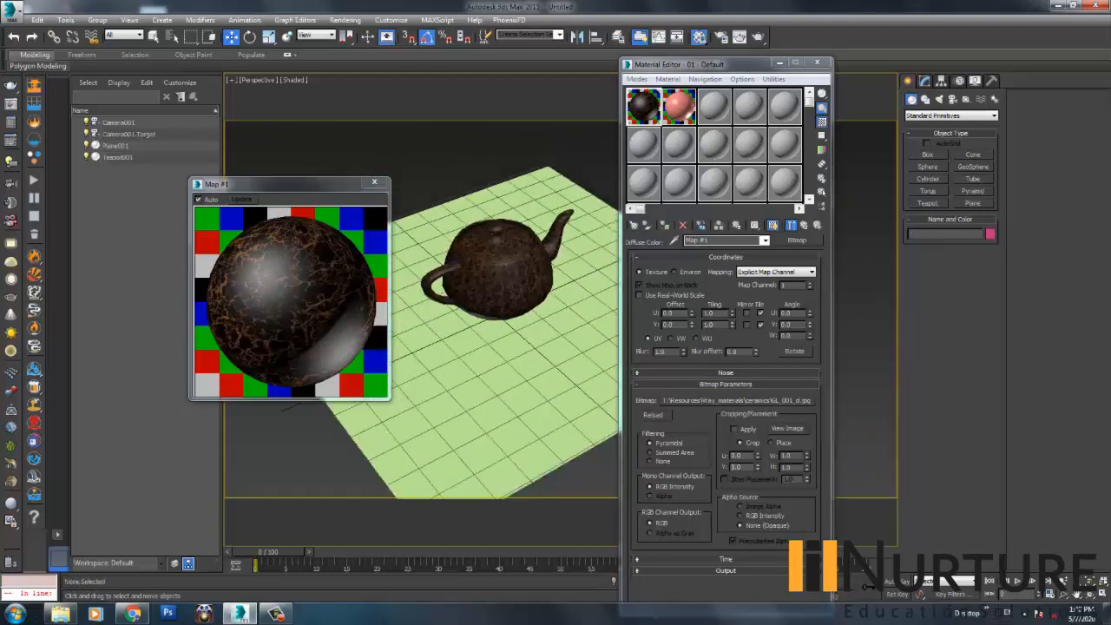
scroll(502, 273, up, 5)
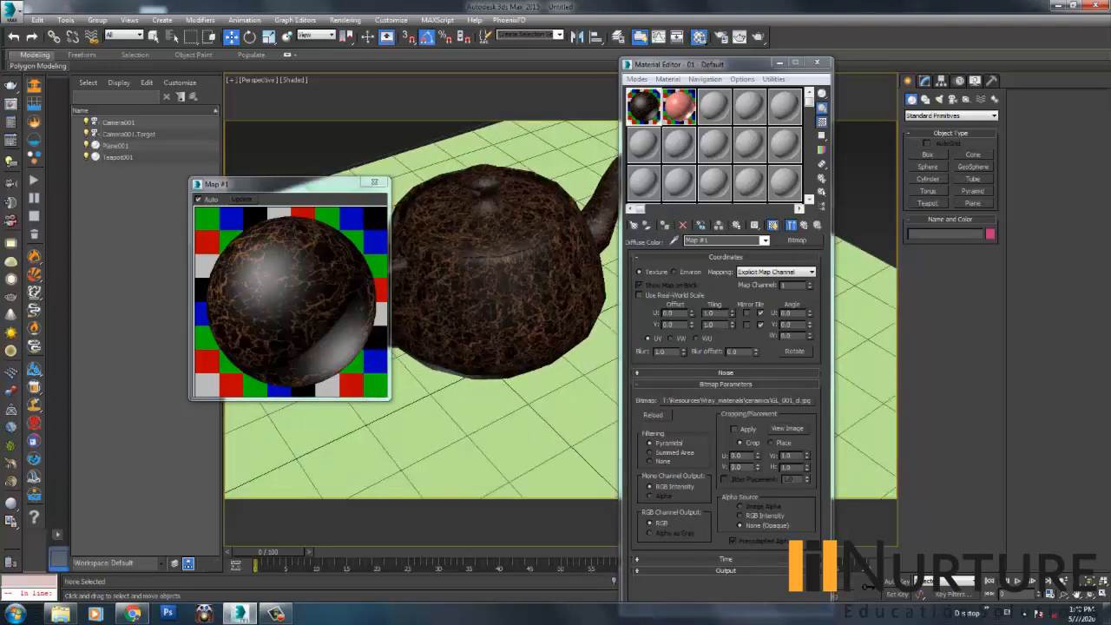
click(502, 274)
scroll(502, 274, down, 2)
key(F4)
click(117, 146)
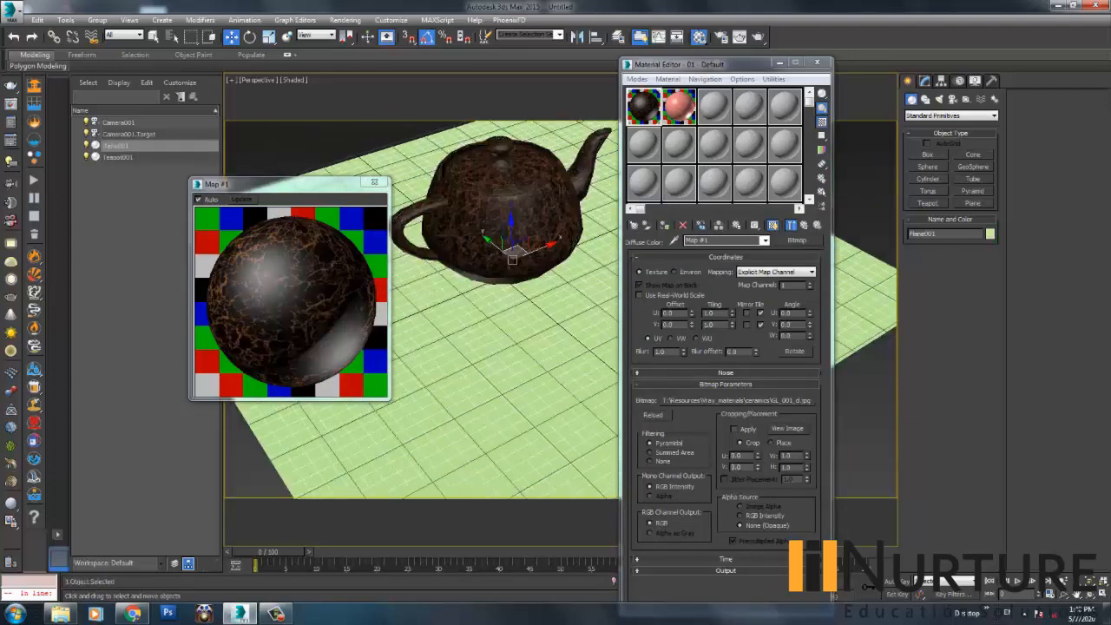
click(388, 129)
Create a box about 24.6 by 24.9 and 48.3 high on the plane in front of the teapot and assign the 01 - Default material
text(x)
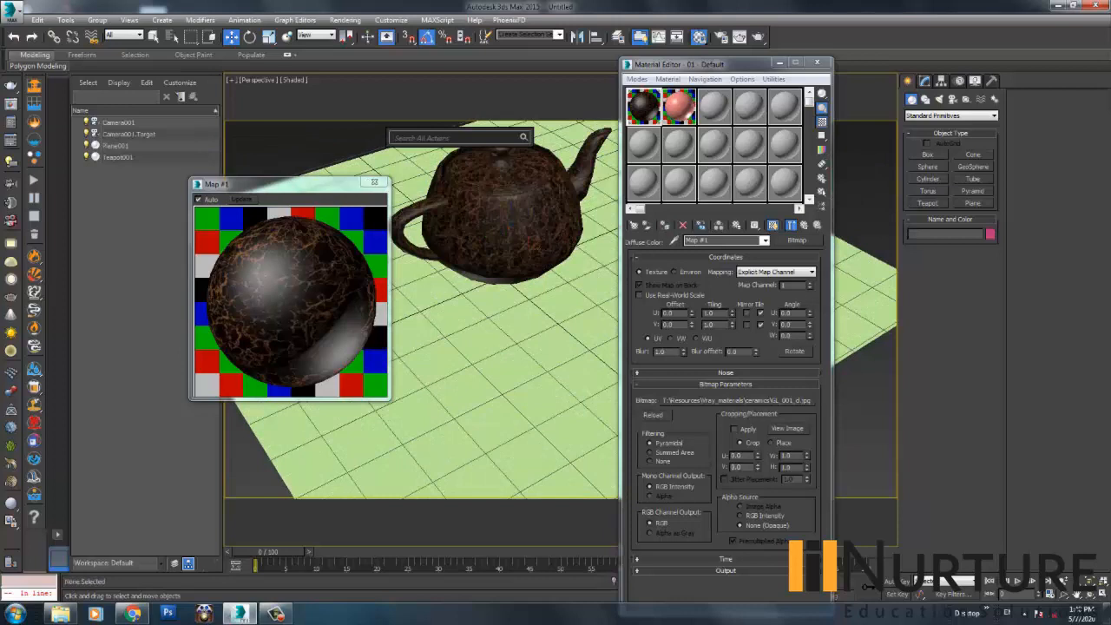
text(box)
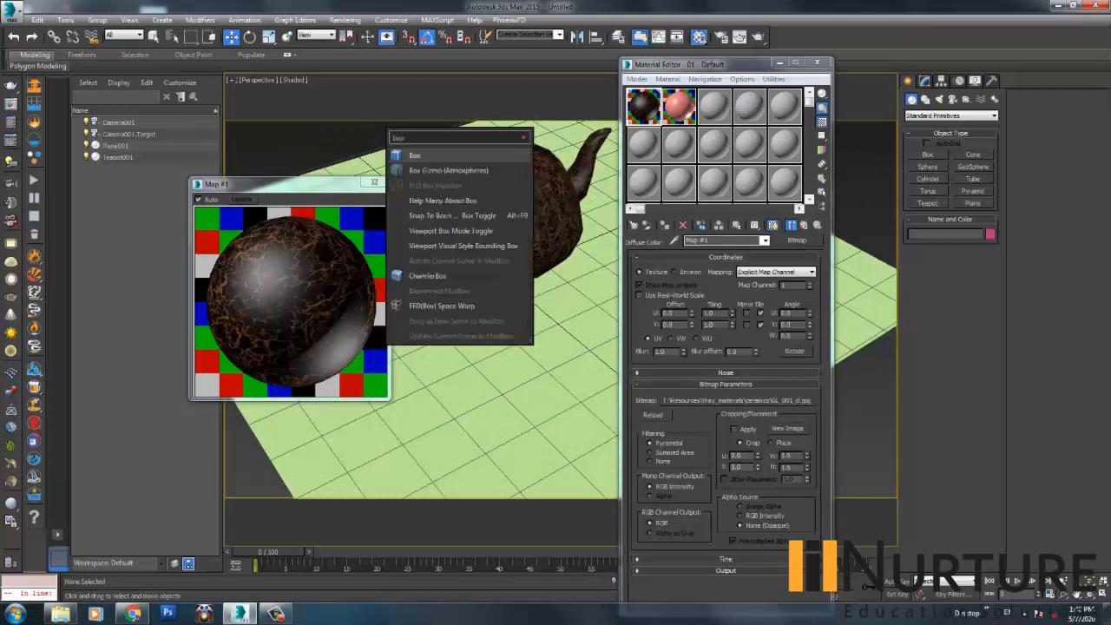
key(Return)
drag(534, 314, 498, 434)
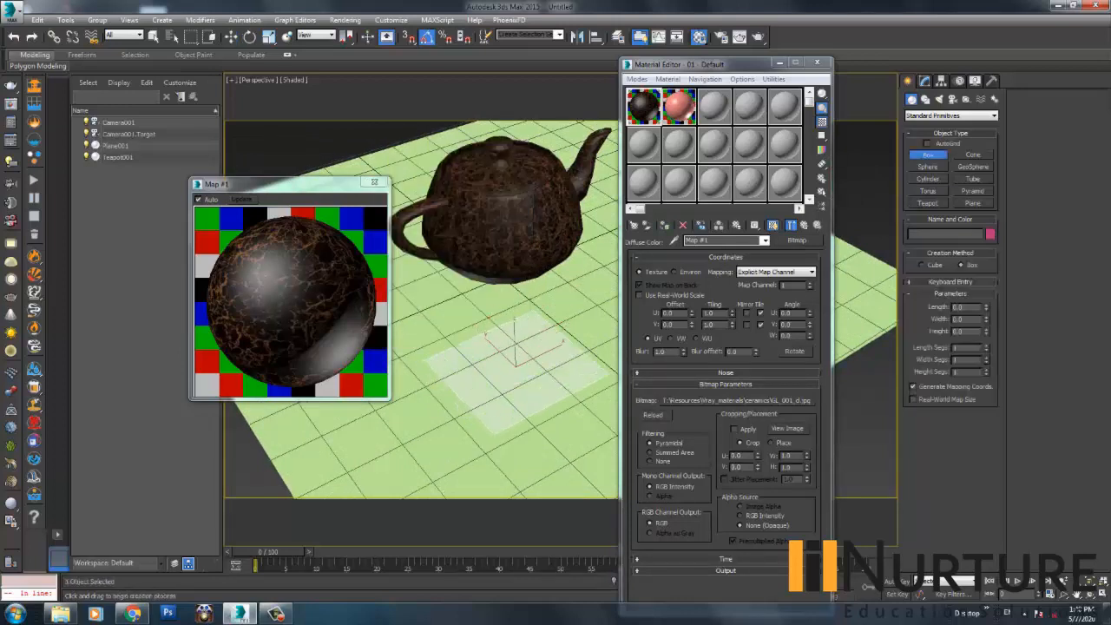
click(488, 193)
click(665, 226)
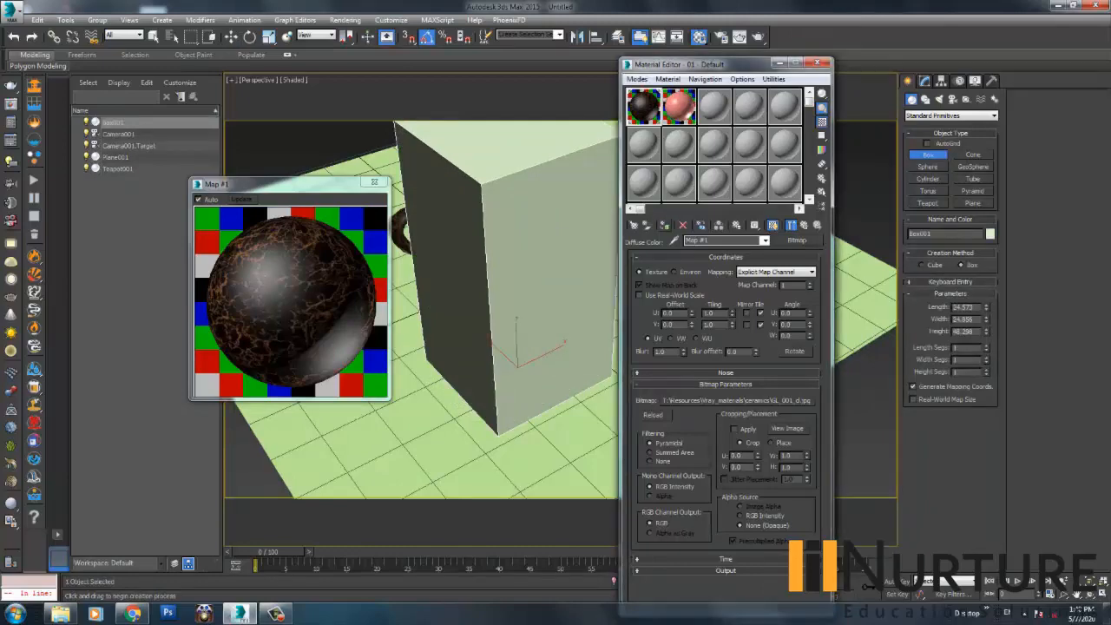
Create a cylinder about as tall as the box on the plane beside the teapot and assign the 01 - Default material to it
scroll(521, 304, down, 5)
middle_drag(539, 330, 434, 302)
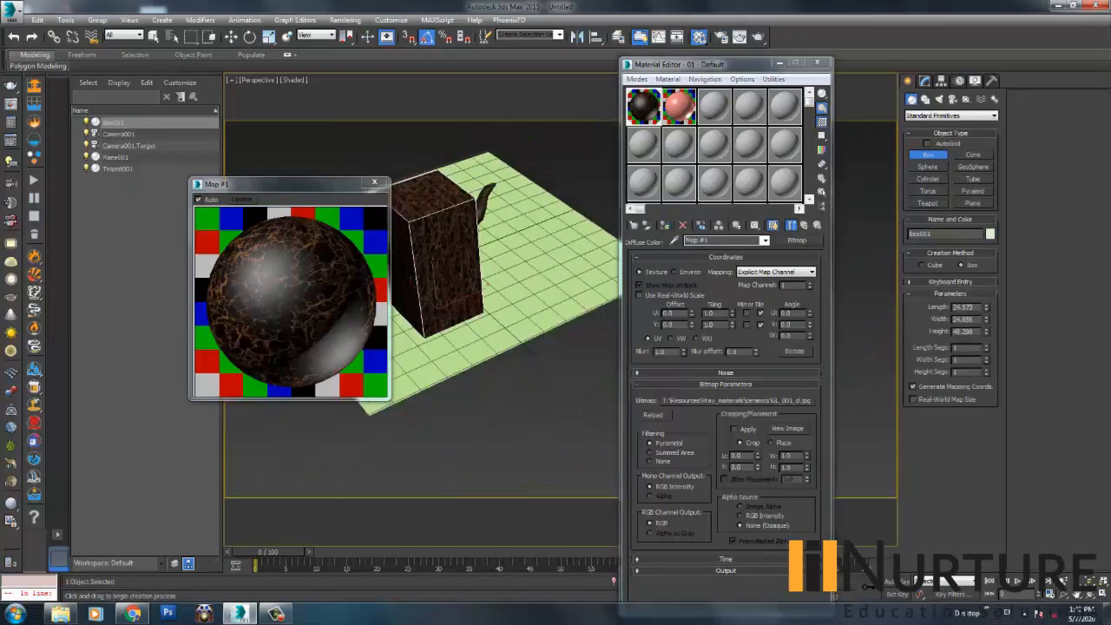
text(x)
text(cylinder)
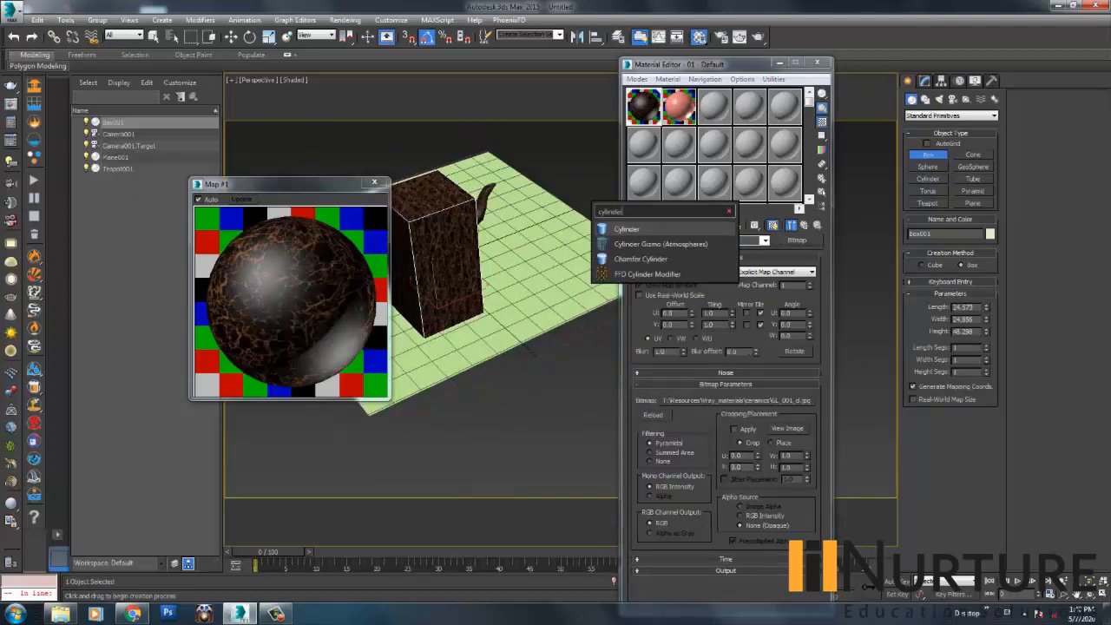
key(Return)
drag(545, 270, 571, 274)
click(569, 162)
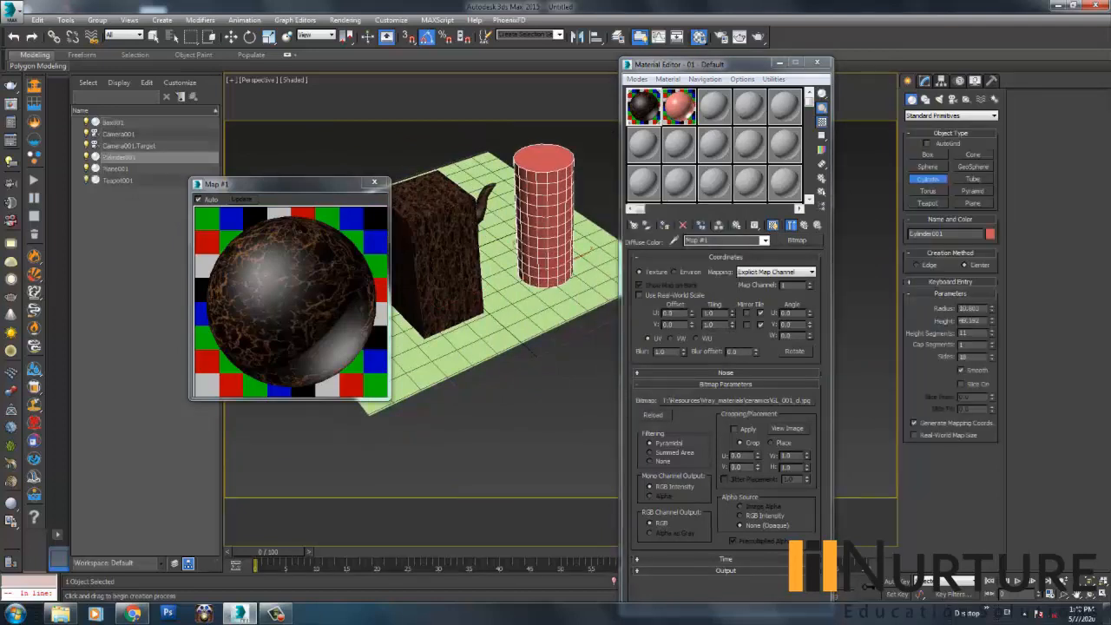
click(666, 225)
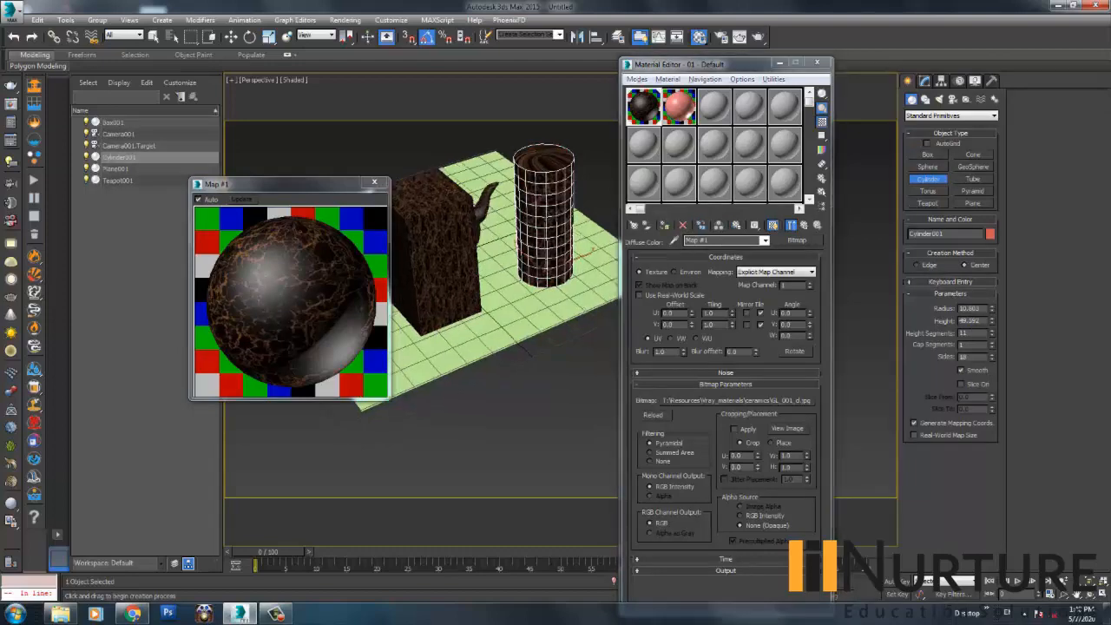
Create a small sphere on the open part of the plane near the teapot's spout
alt+middle_drag(539, 321, 399, 304)
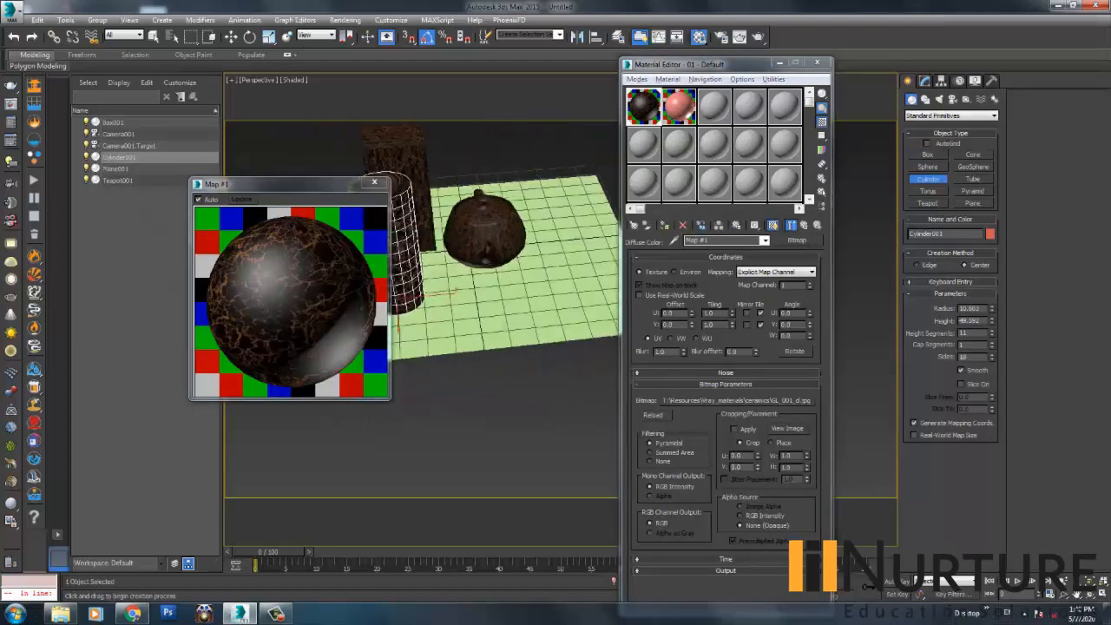
scroll(451, 278, up, 3)
key(x)
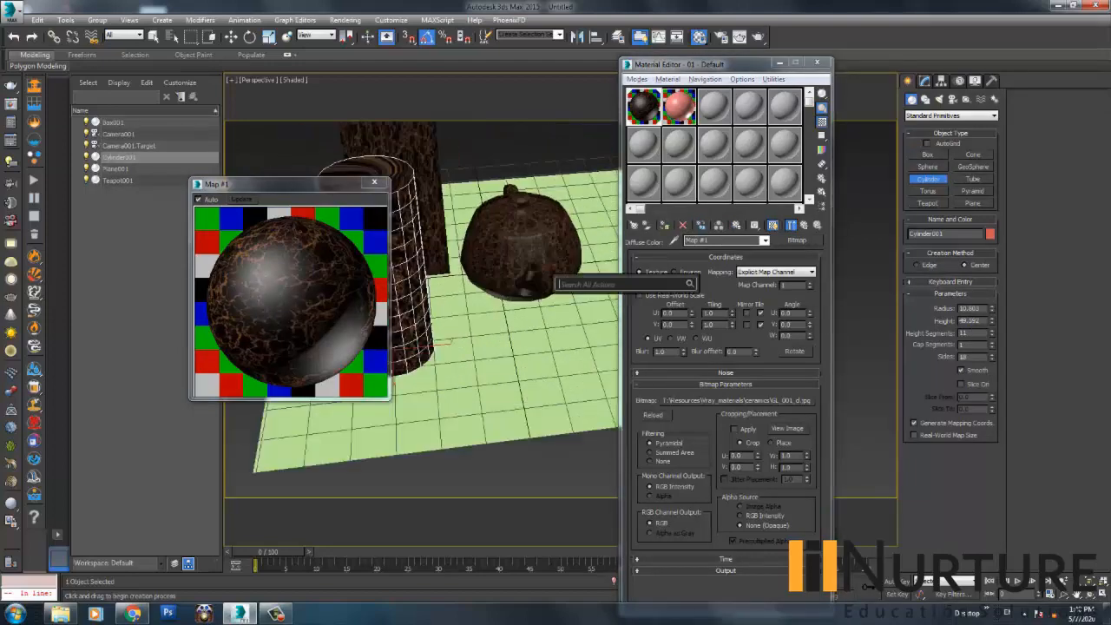
text(sphere)
key(Return)
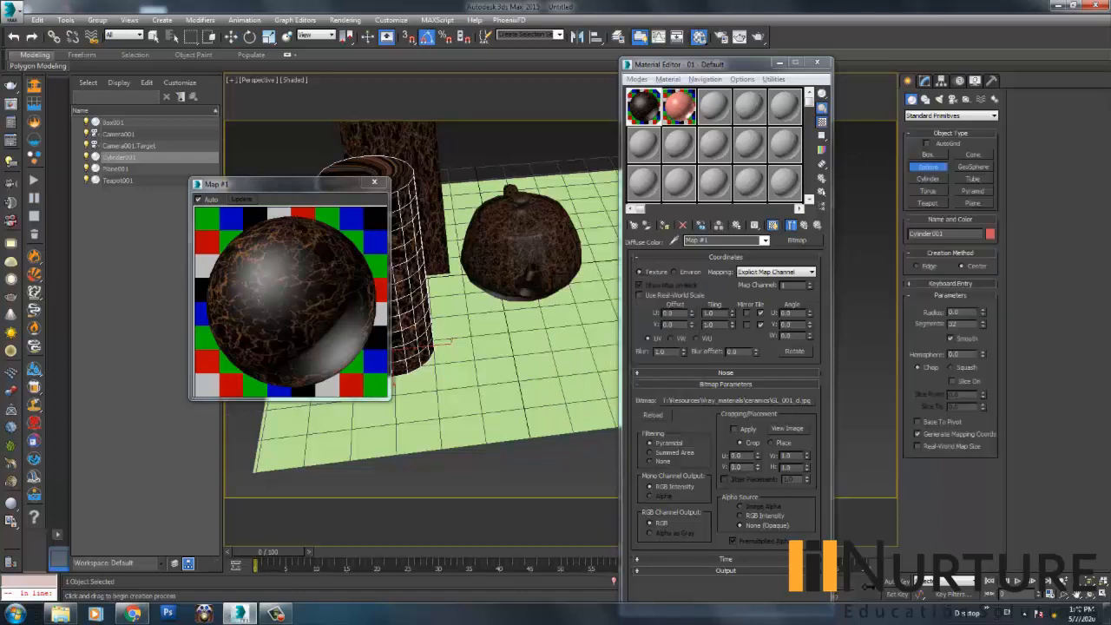
drag(558, 343, 591, 359)
Raise the sphere and shift it along the plane away from the teapot, and assign the 01 - Default material to it
key(w)
drag(558, 313, 557, 287)
alt+middle_drag(557, 287, 562, 248)
mouse_move(557, 280)
mouse_down()
mouse_move(557, 262)
mouse_move(558, 273)
mouse_up()
alt+middle_drag(557, 273, 552, 318)
scroll(569, 317, down, 3)
drag(558, 319, 588, 330)
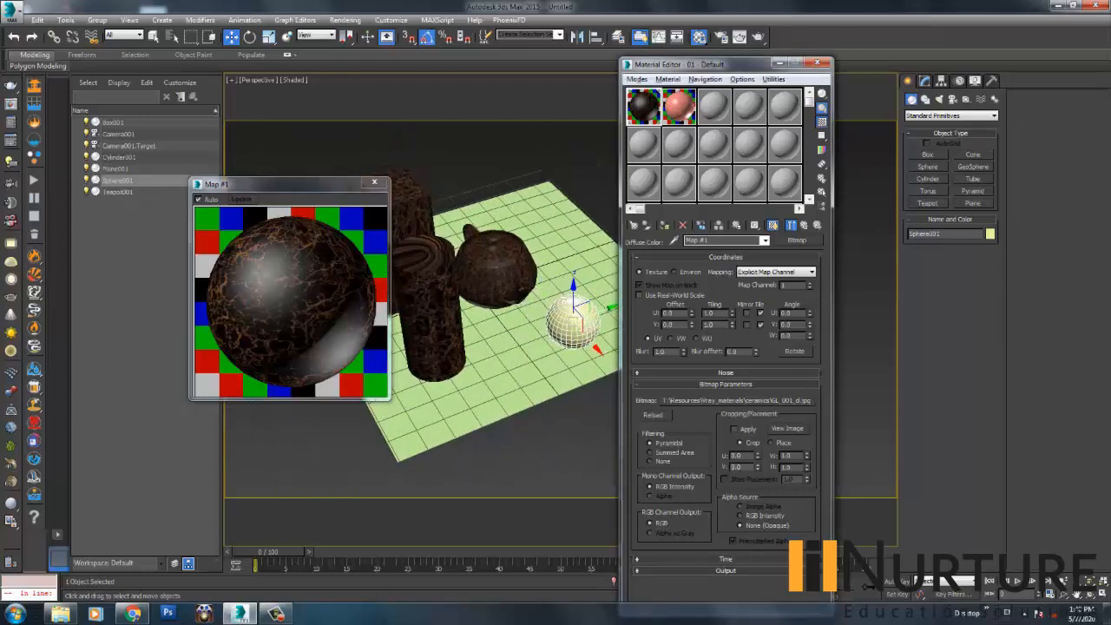
click(666, 225)
Move the Material Editor clear of the plane and compare the texture on the box, cylinder, sphere and teapot
drag(686, 63, 786, 72)
click(573, 424)
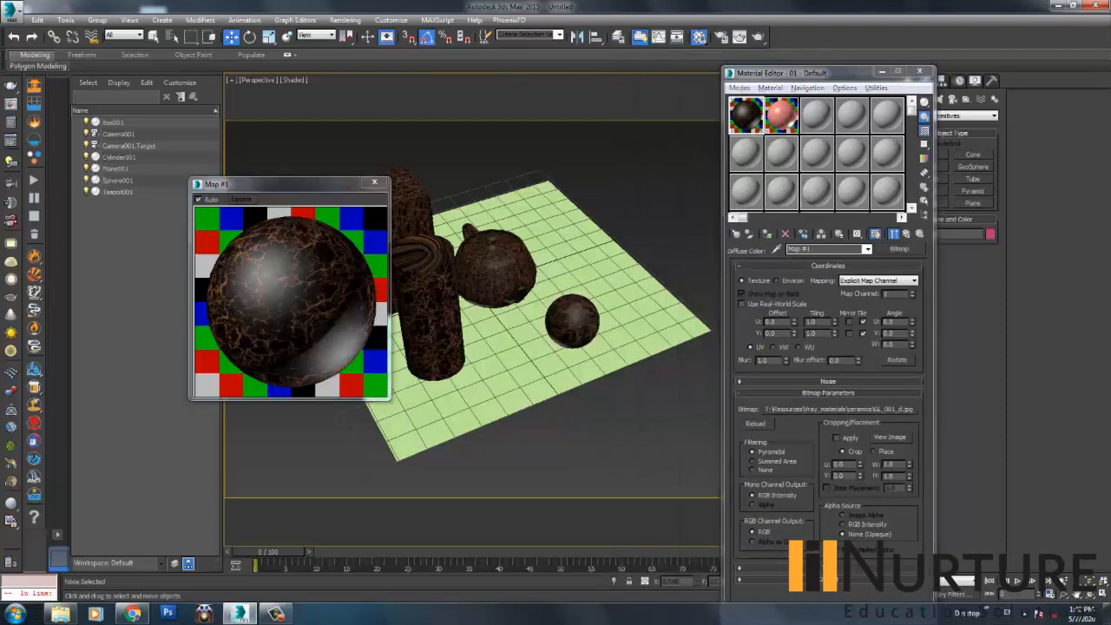
scroll(556, 404, up, 3)
middle_drag(539, 395, 443, 356)
scroll(512, 399, down, 3)
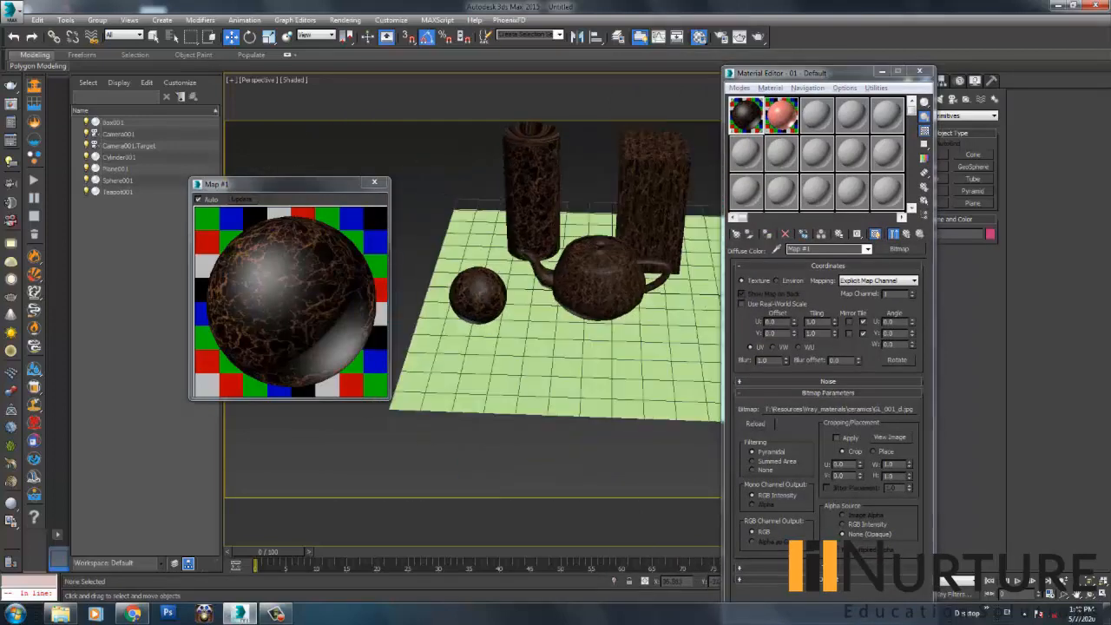
middle_drag(521, 348, 508, 388)
Select the box, minimise the Material Editor and bring up the box's modifier settings
click(645, 233)
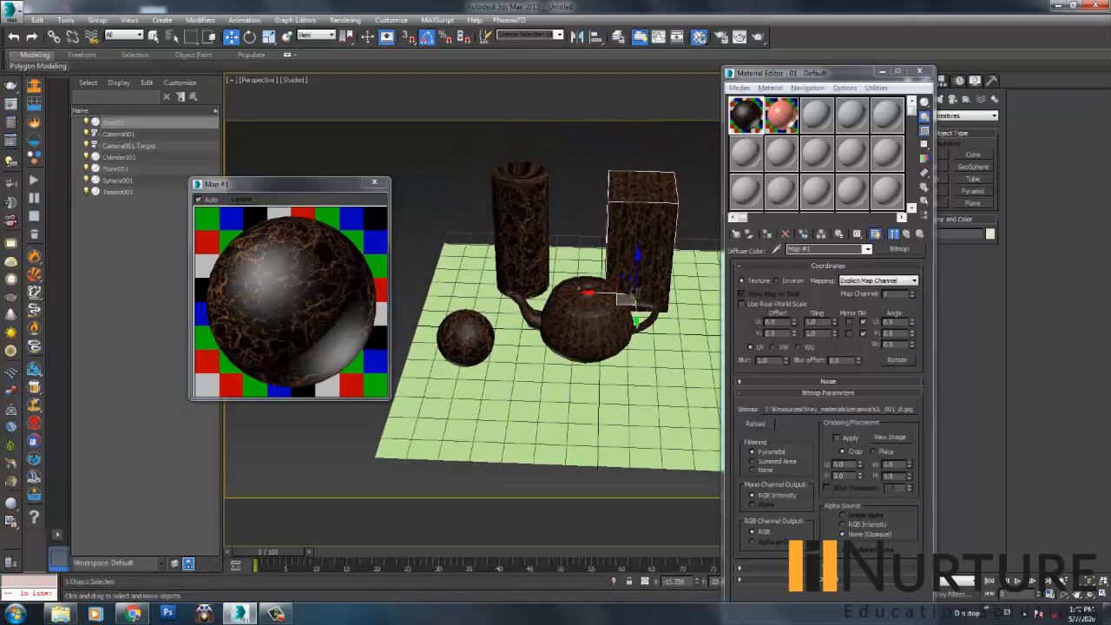
drag(858, 73, 870, 92)
click(895, 91)
click(925, 81)
click(994, 113)
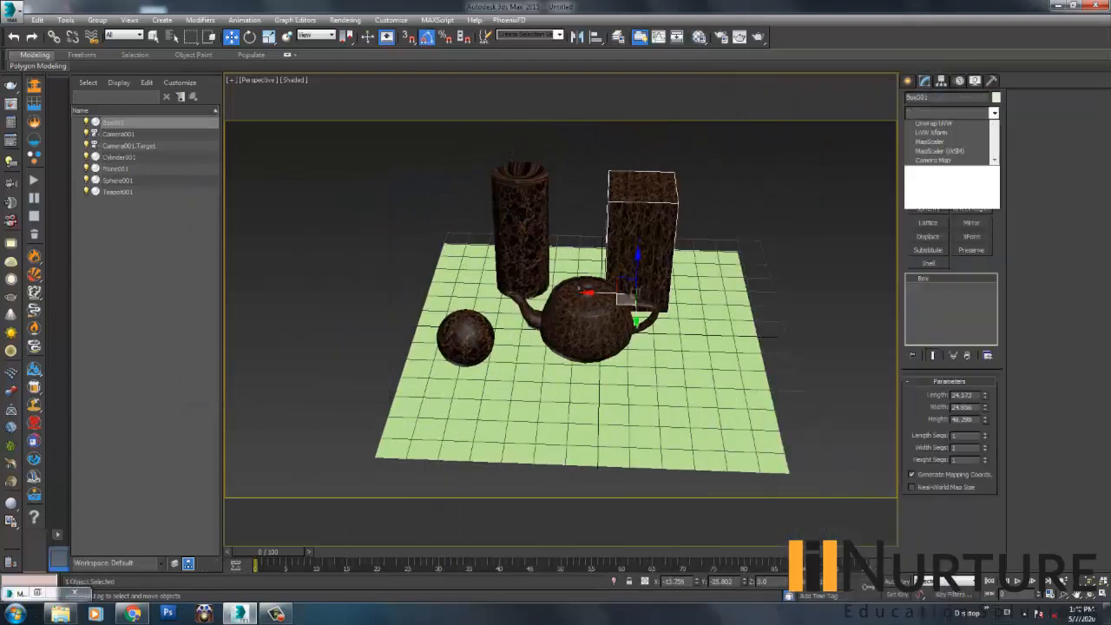
key(u)
key(u)
key(u)
key(u)
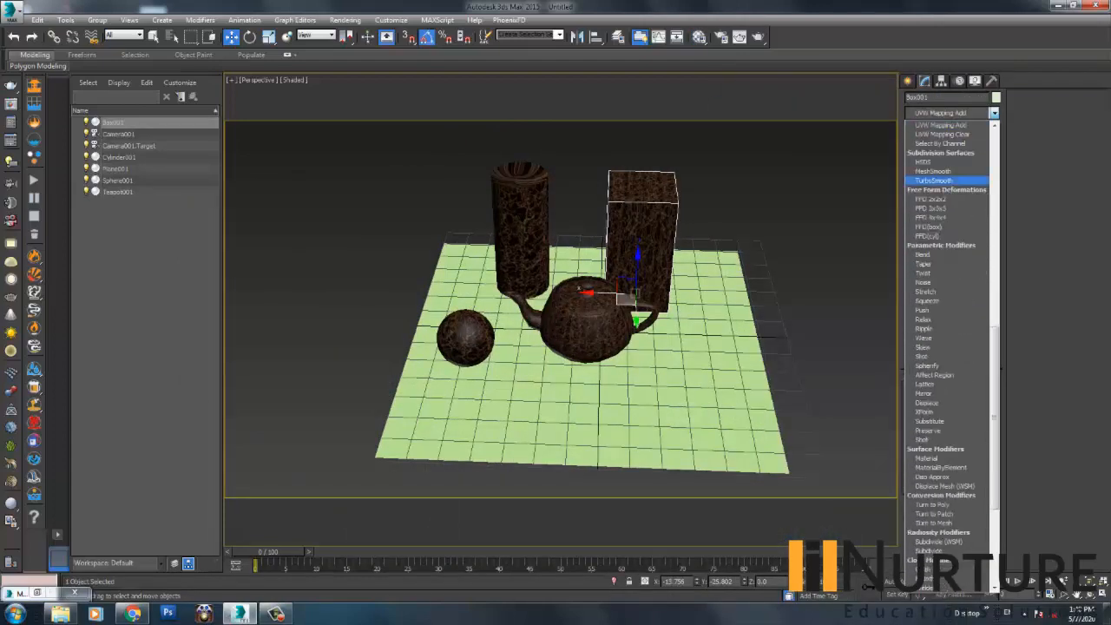
key(v)
key(v)
key(v)
key(v)
key(v)
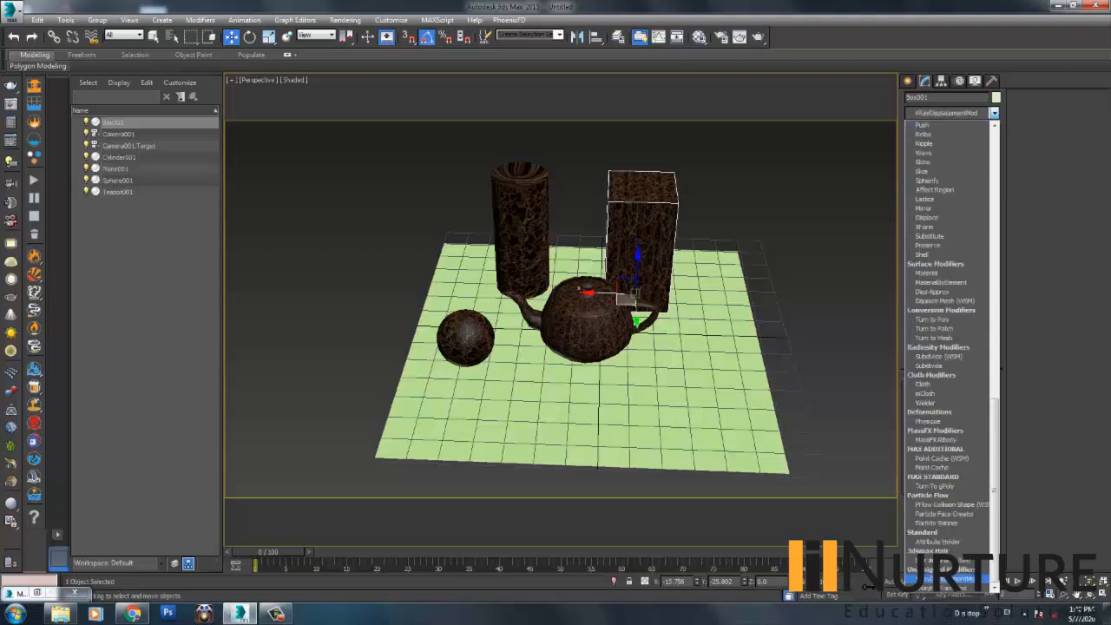
key(v)
key(v)
key(v)
key(v)
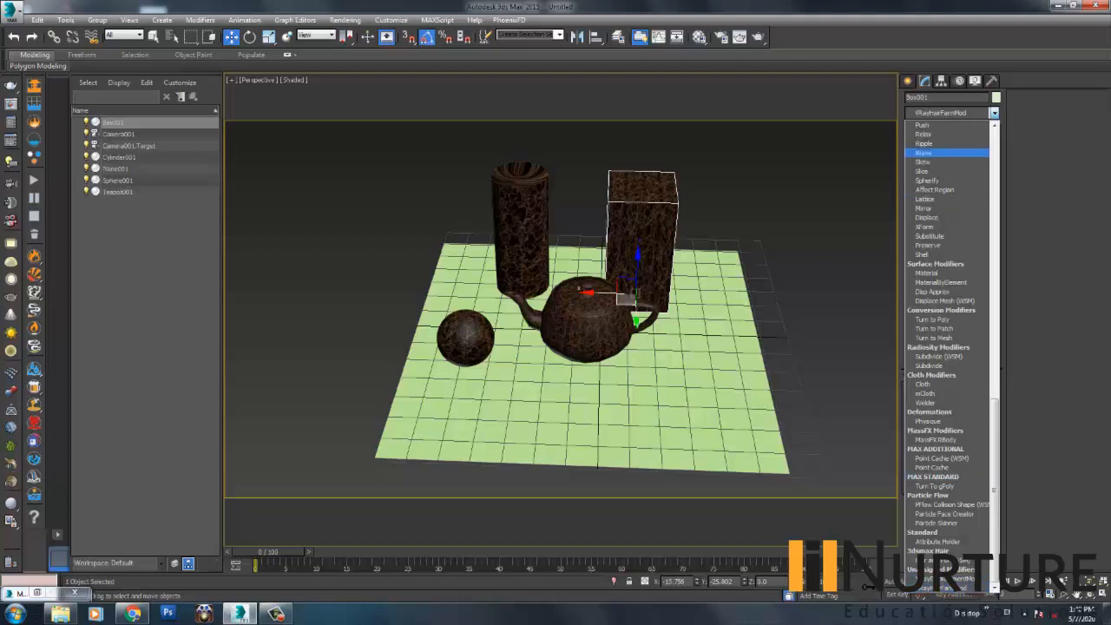
scroll(946, 181, up, 11)
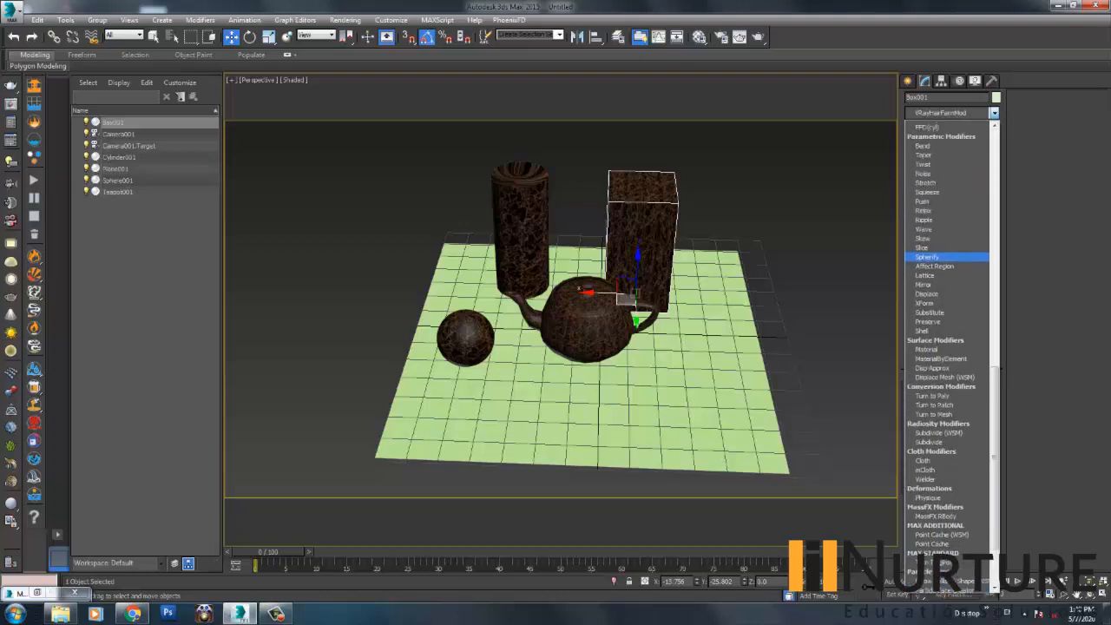
scroll(946, 292, up, 6)
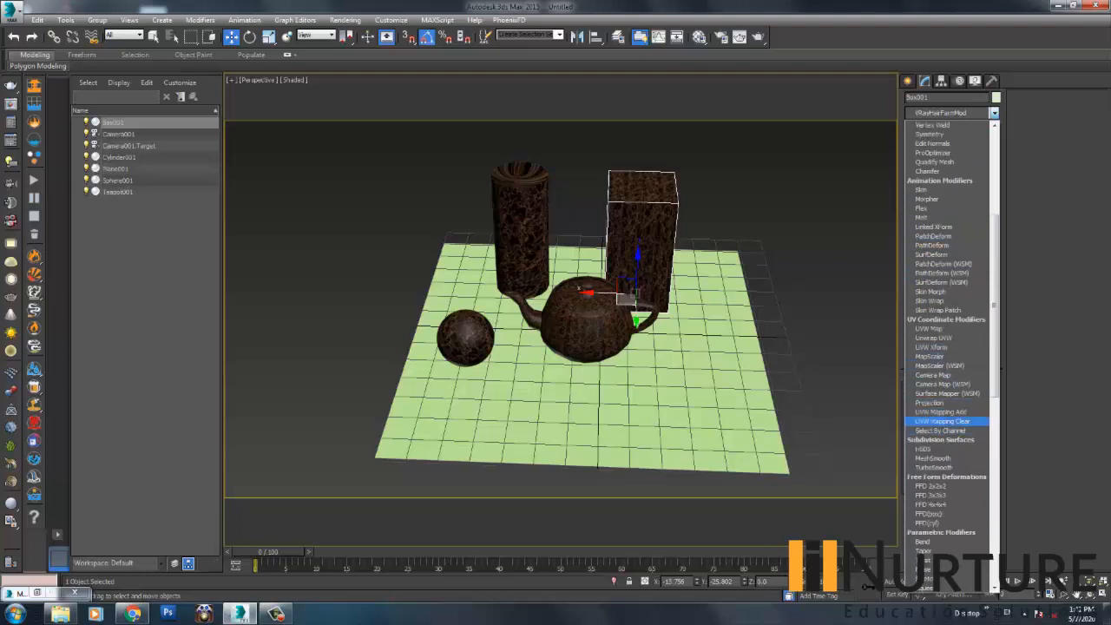
scroll(947, 199, up, 8)
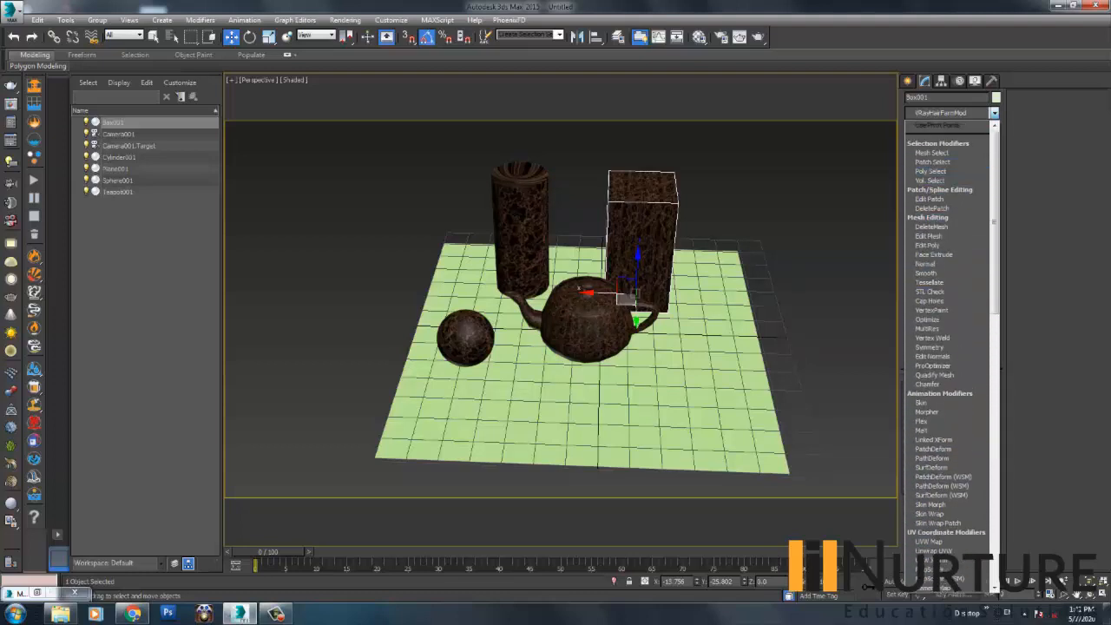
click(995, 113)
Add a UVW Map modifier to the box and inspect its planar projection on the top and side faces
click(994, 113)
key(u)
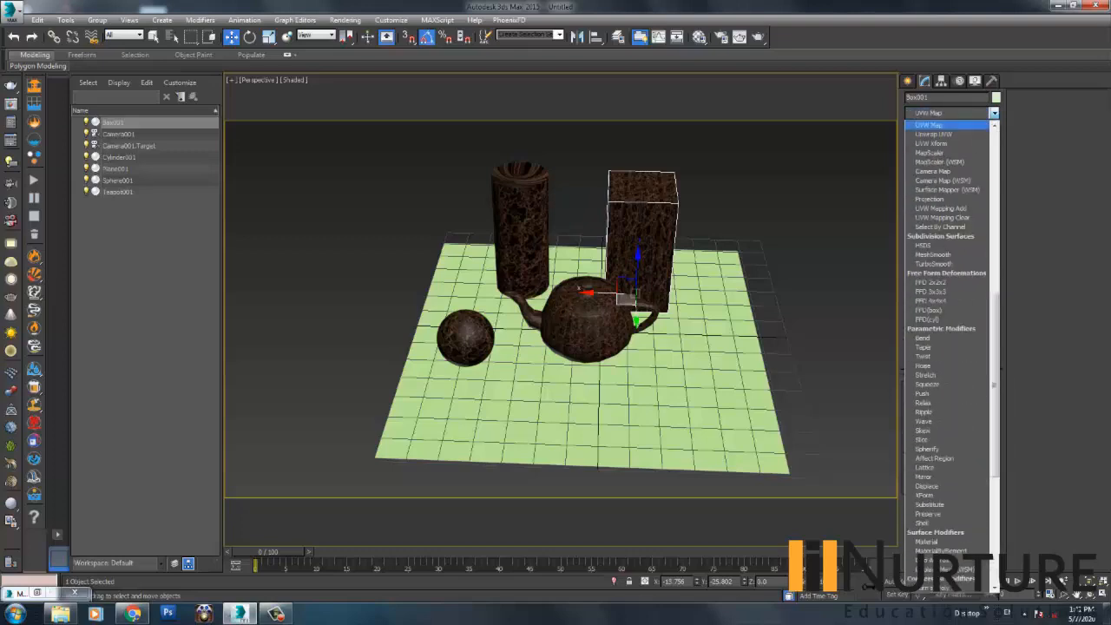
key(Return)
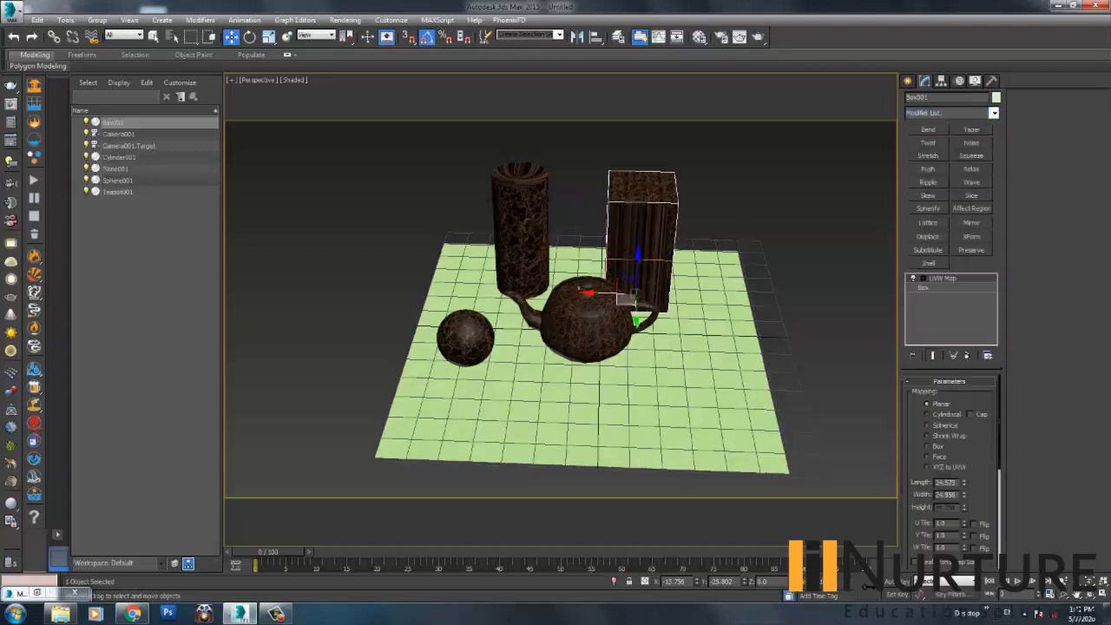
scroll(652, 261, up, 8)
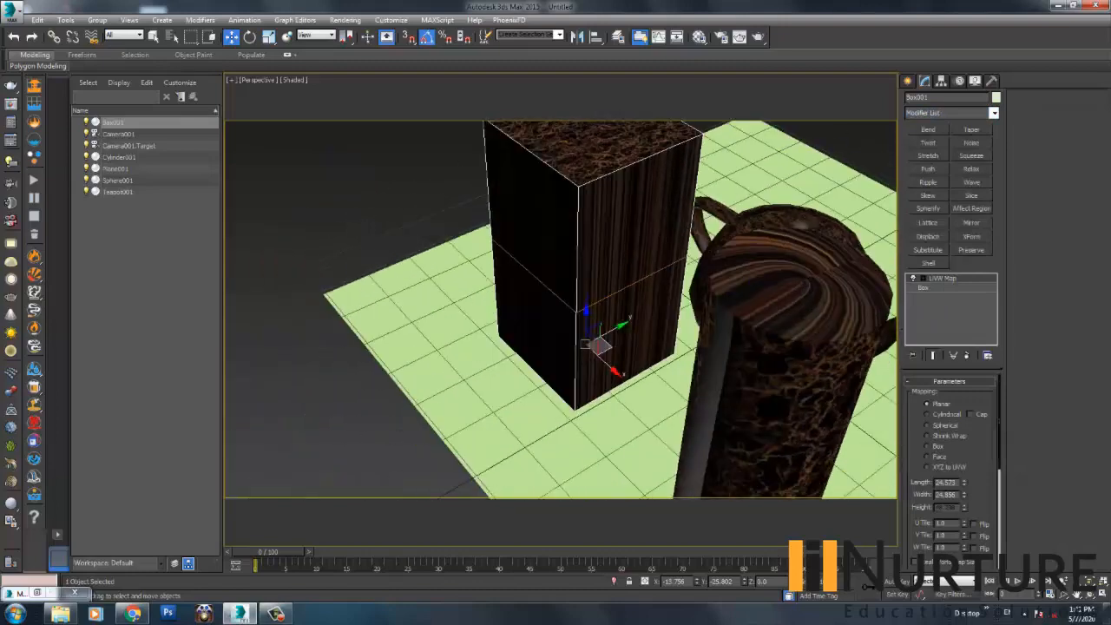
key(z)
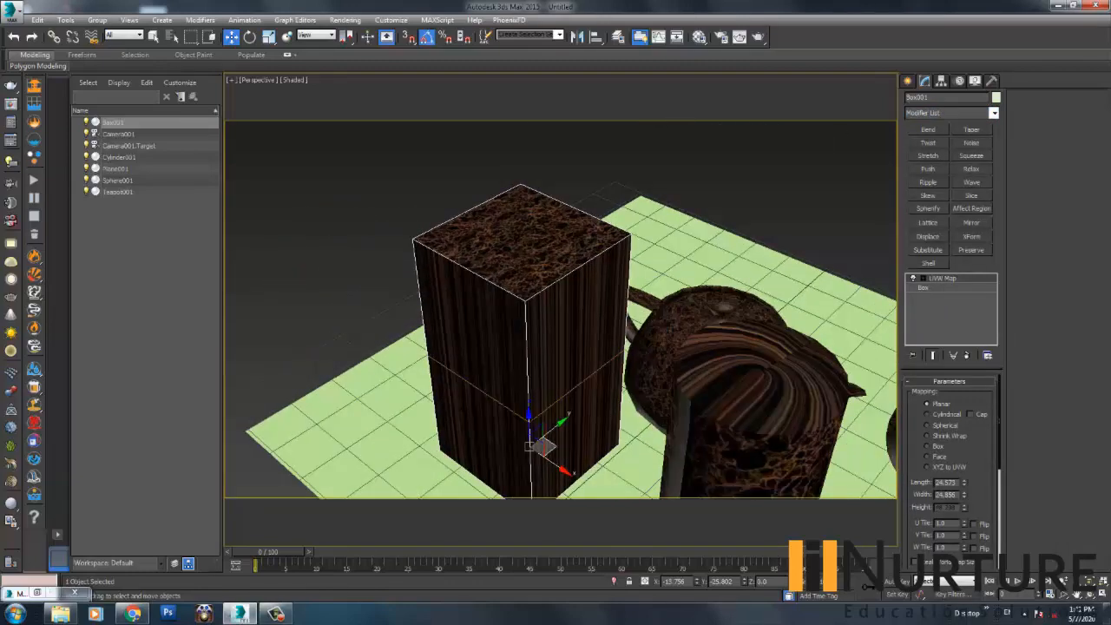
scroll(561, 315, up, 4)
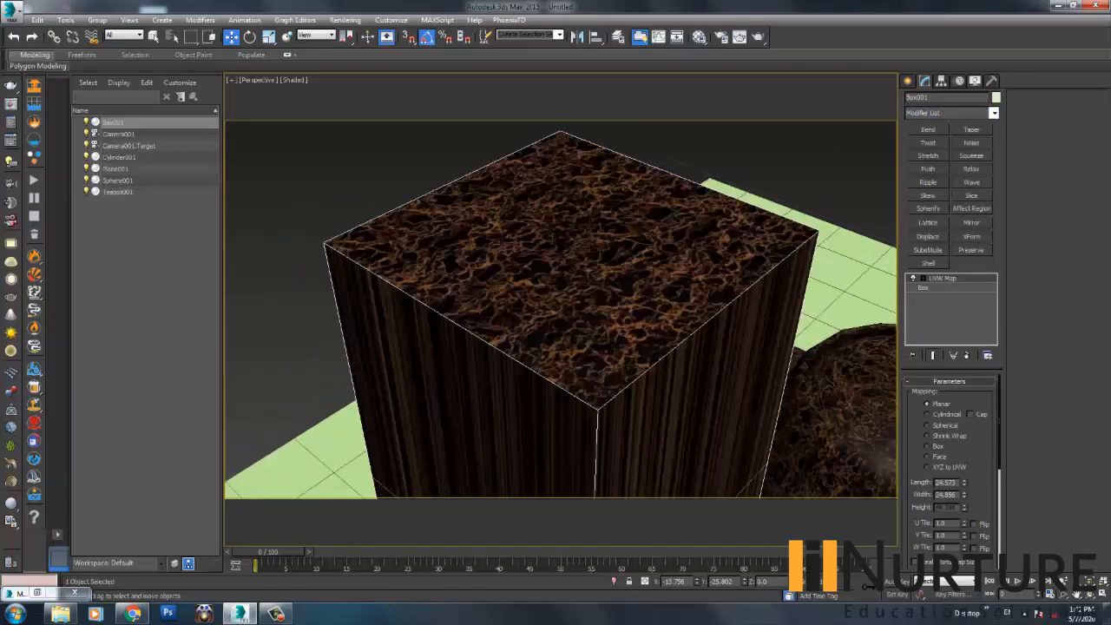
scroll(561, 316, down, 4)
middle_drag(612, 510, 560, 497)
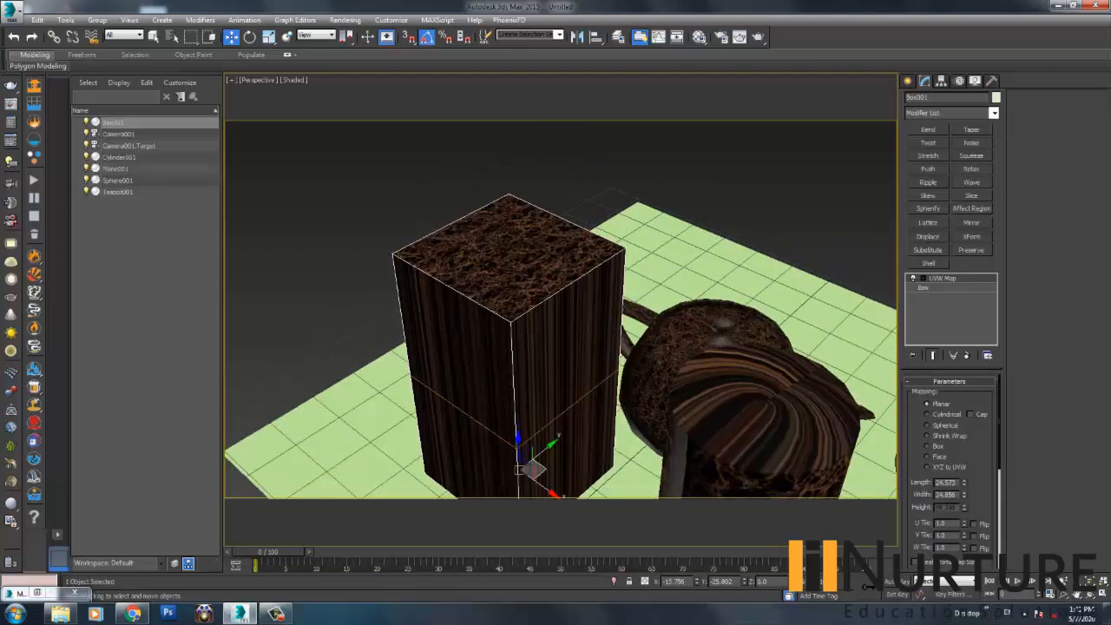
Select the plane and assign the 01 - Default ceramic material to it from the Material Editor
click(726, 277)
scroll(669, 264, down, 6)
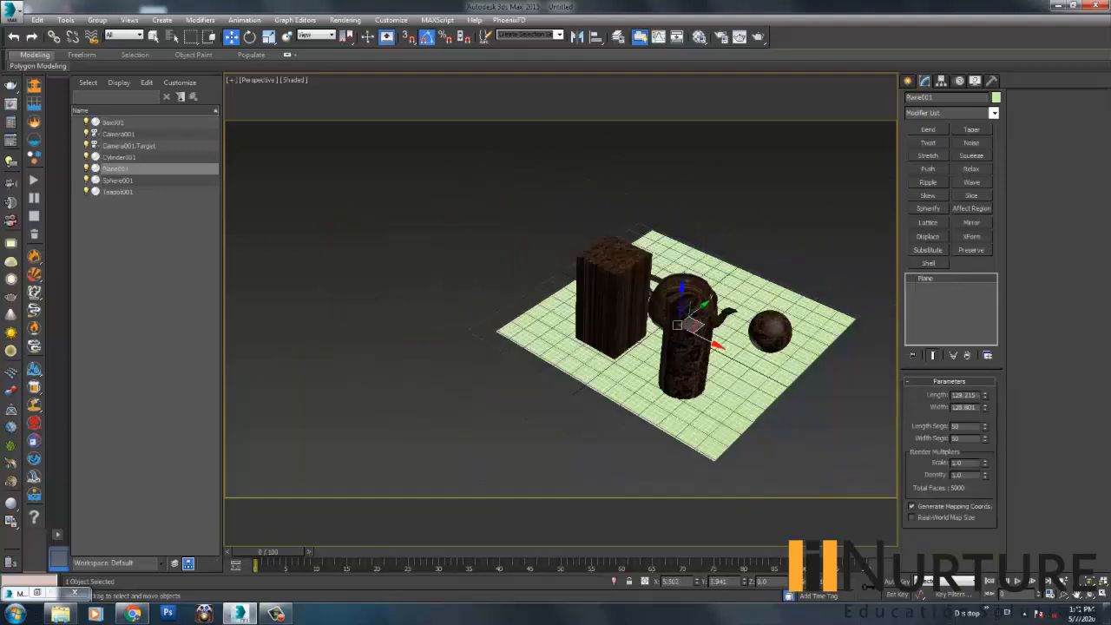
scroll(716, 400, up, 3)
click(700, 36)
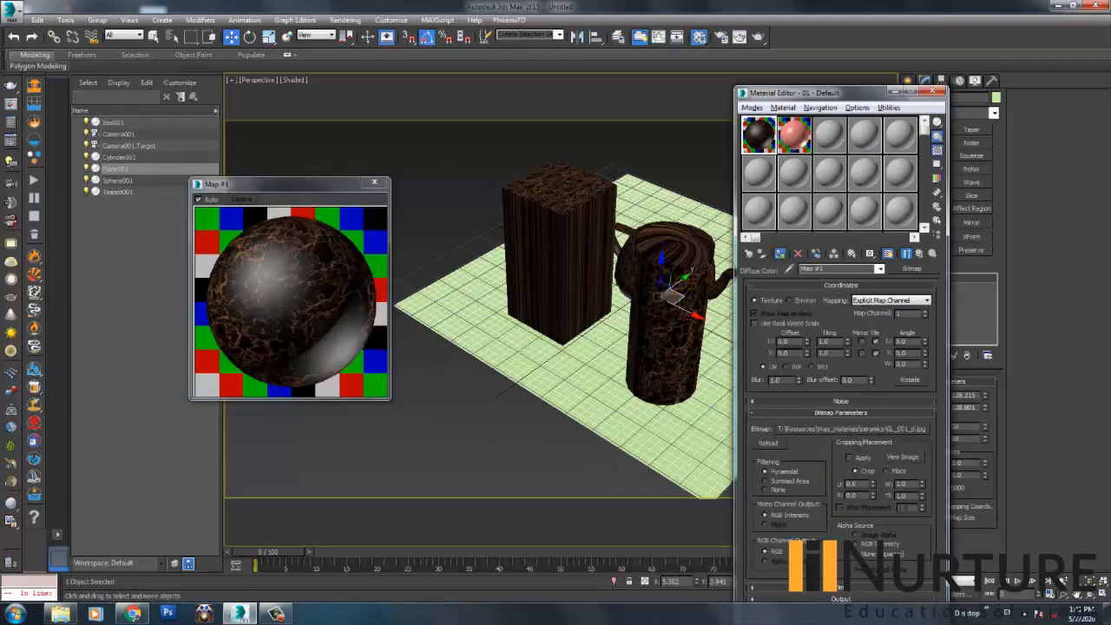
click(780, 253)
scroll(725, 395, up, 3)
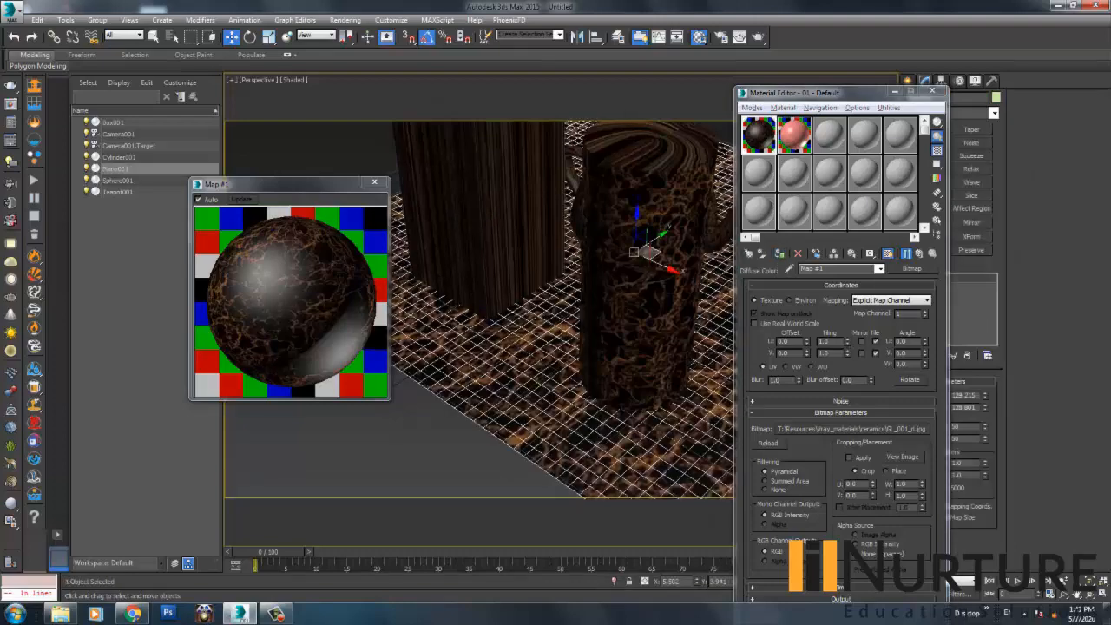
Minimise the Material Editor and add a UVW Map modifier to the plane
click(896, 92)
click(973, 113)
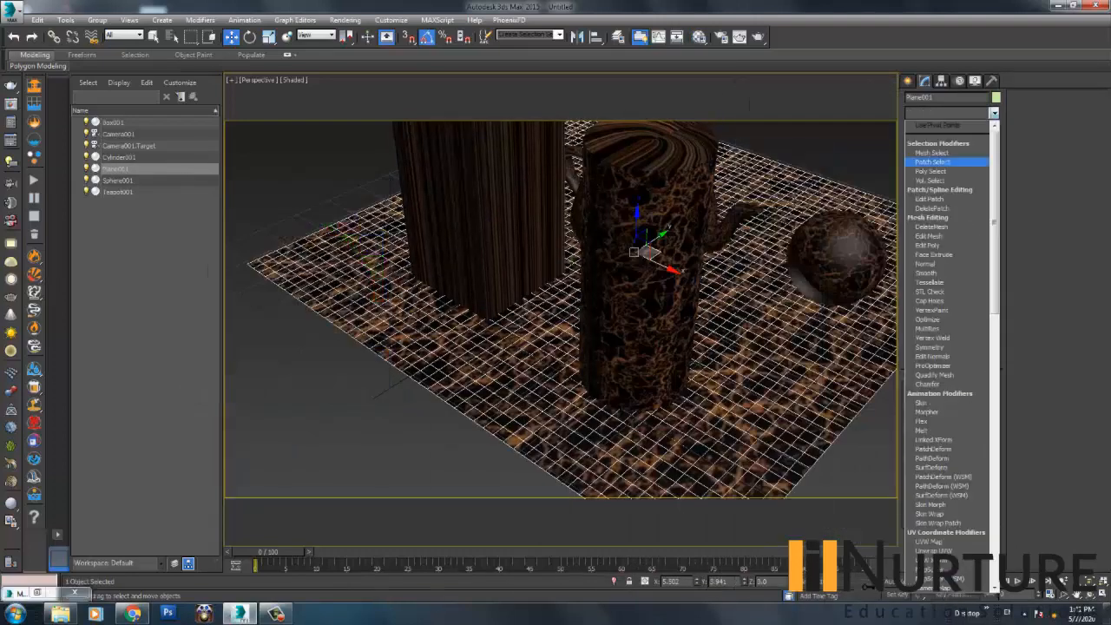
key(u)
key(u)
key(u)
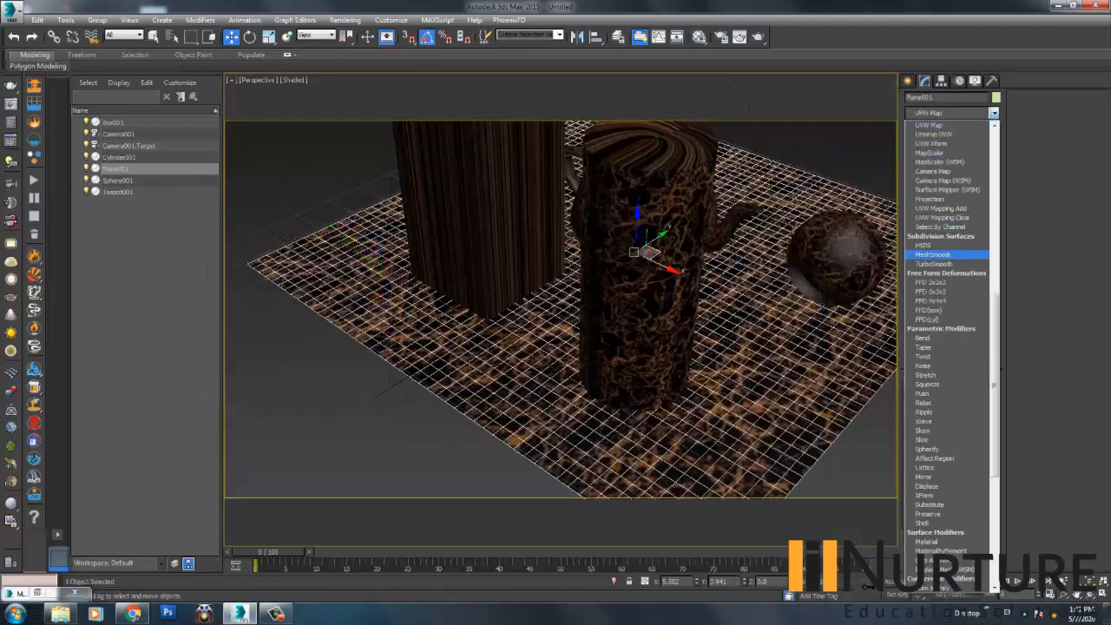
click(930, 125)
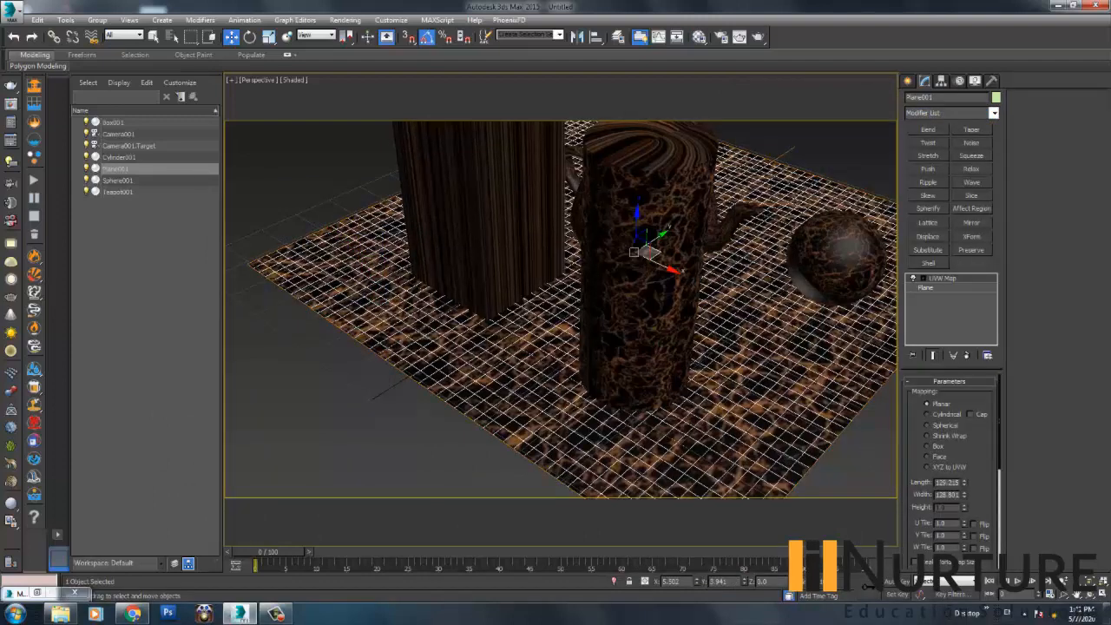
Examine the planar-mapped texture on the plane from several angles and compare it with the box, cylinder and sphere
middle_drag(560, 339, 584, 303)
alt+middle_drag(527, 459, 512, 434)
click(555, 369)
middle_drag(556, 295, 486, 417)
scroll(521, 382, down, 4)
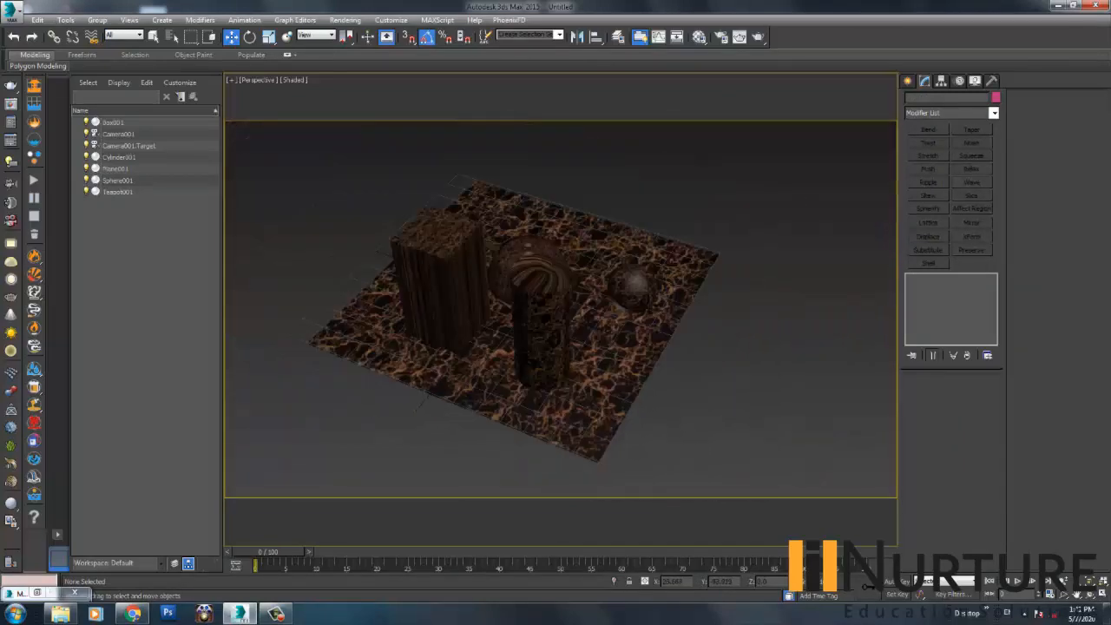
click(470, 383)
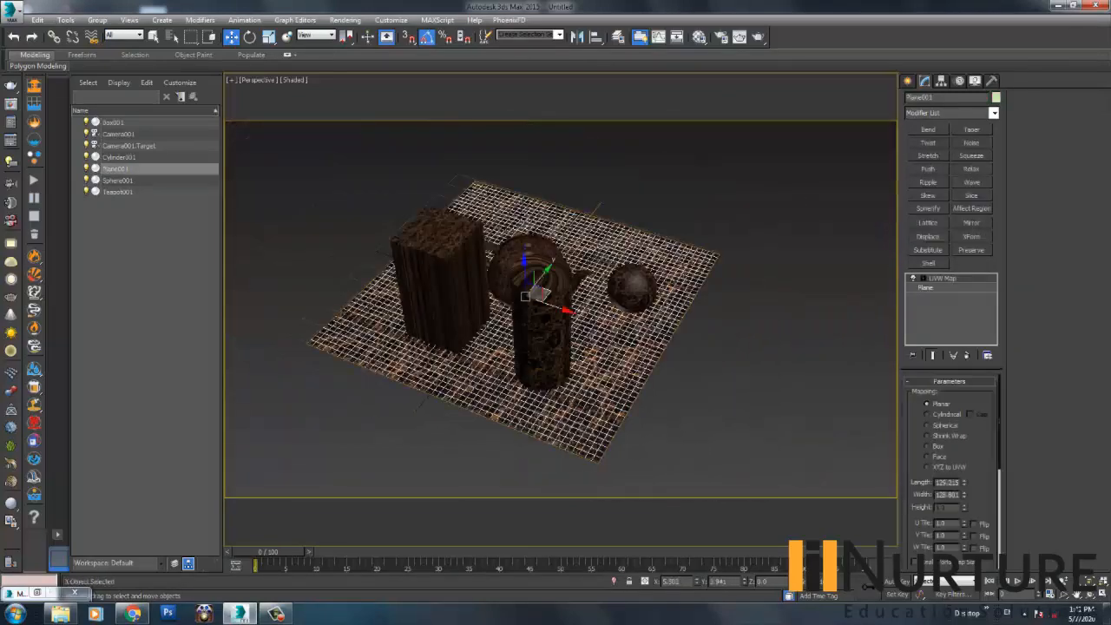
scroll(456, 389, up, 5)
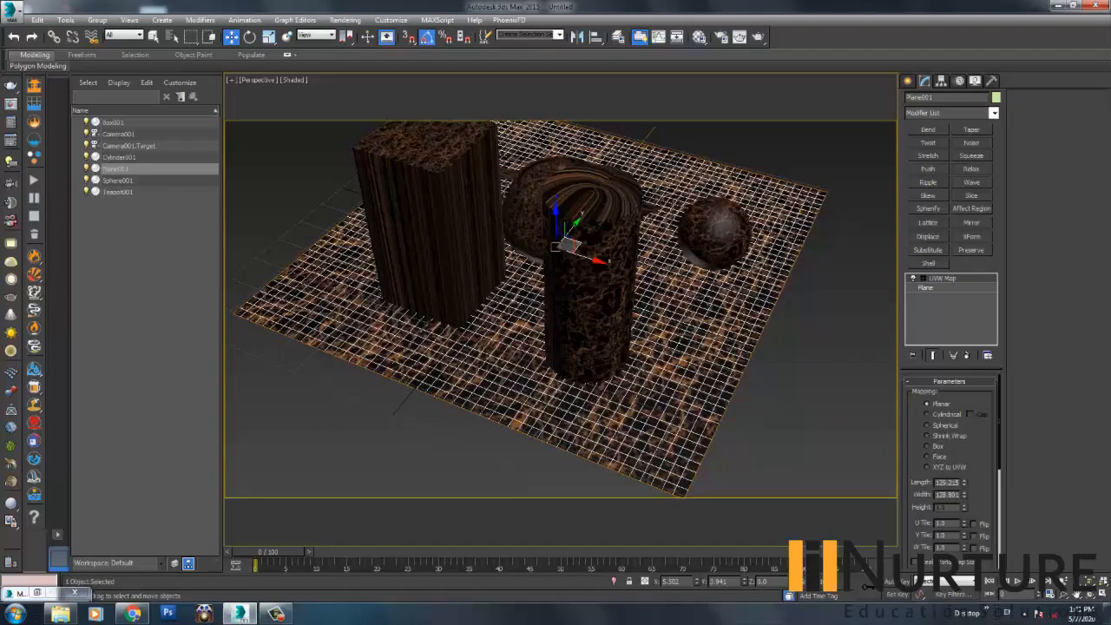
middle_drag(456, 382, 467, 423)
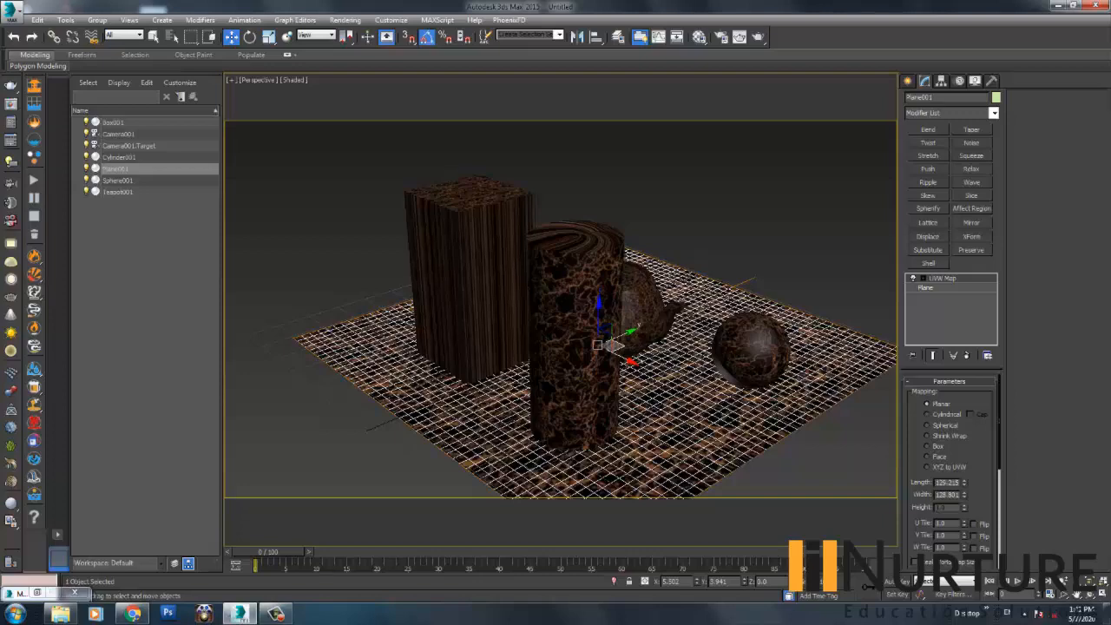
click(806, 285)
click(798, 332)
scroll(561, 348, down, 5)
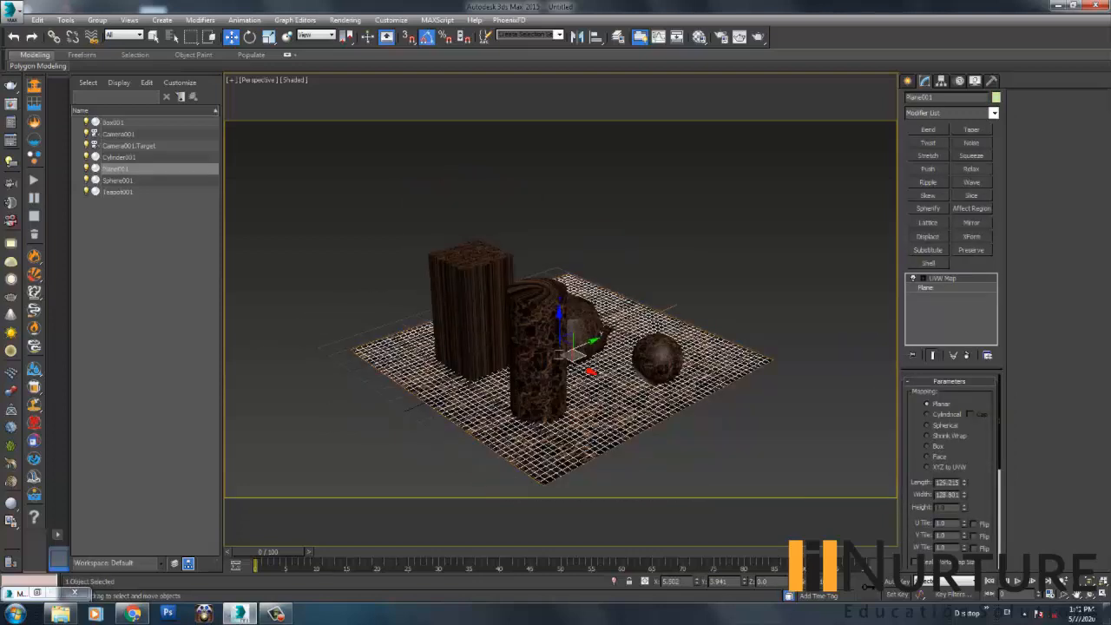
scroll(521, 399, up, 5)
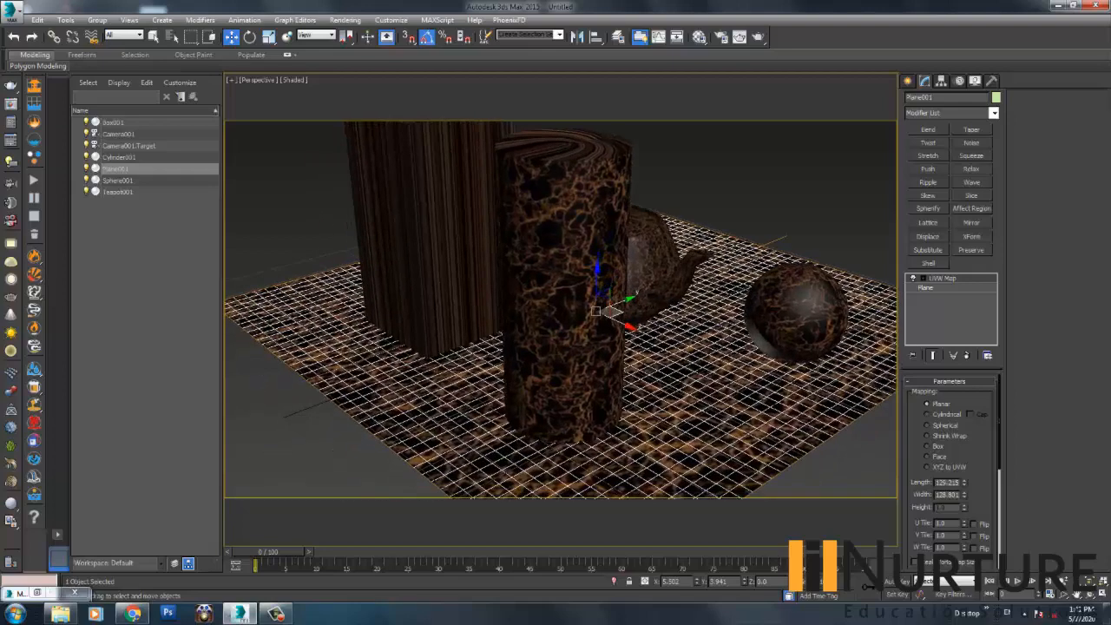
scroll(561, 311, down, 3)
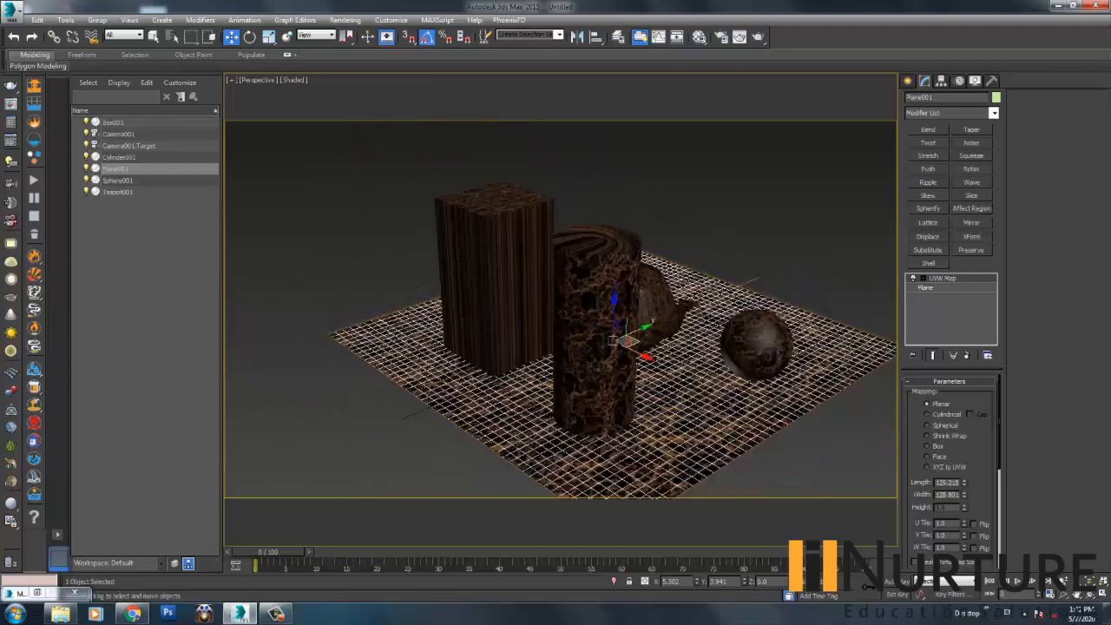
click(670, 207)
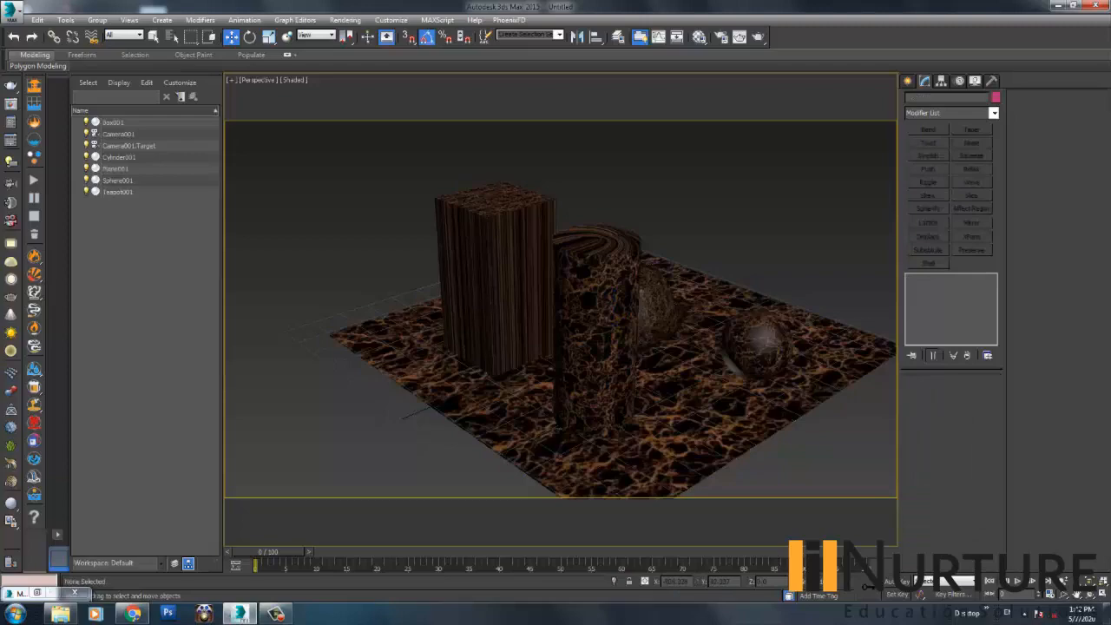
Select the box, set its UVW Map mapping type to Box and check the texture on its faces
click(486, 269)
scroll(473, 251, up, 4)
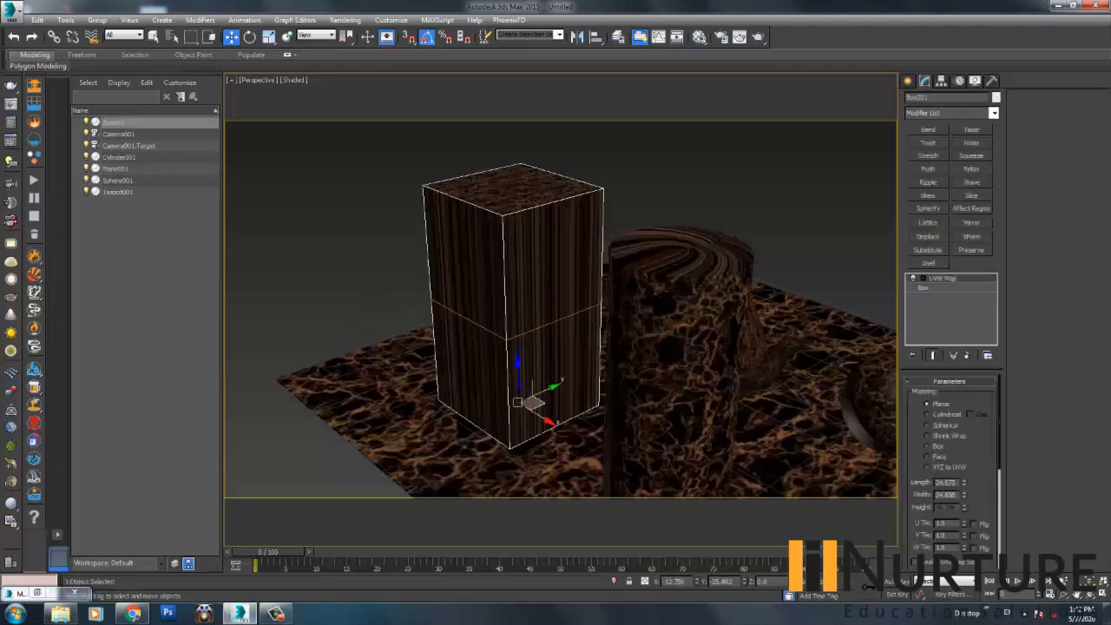
click(928, 446)
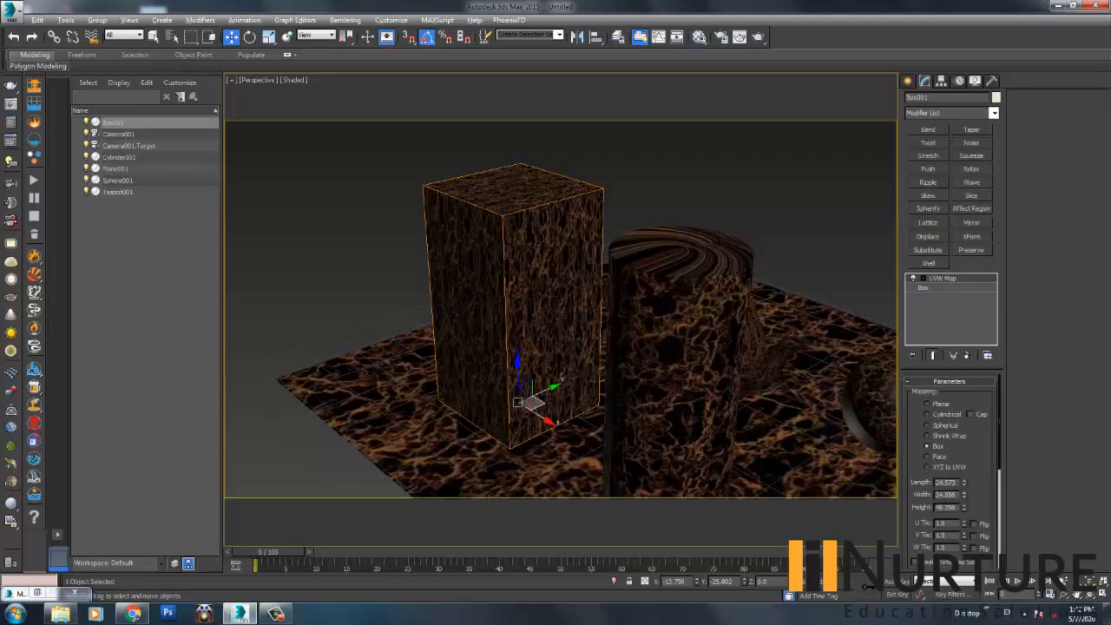
alt+middle_drag(458, 256, 487, 304)
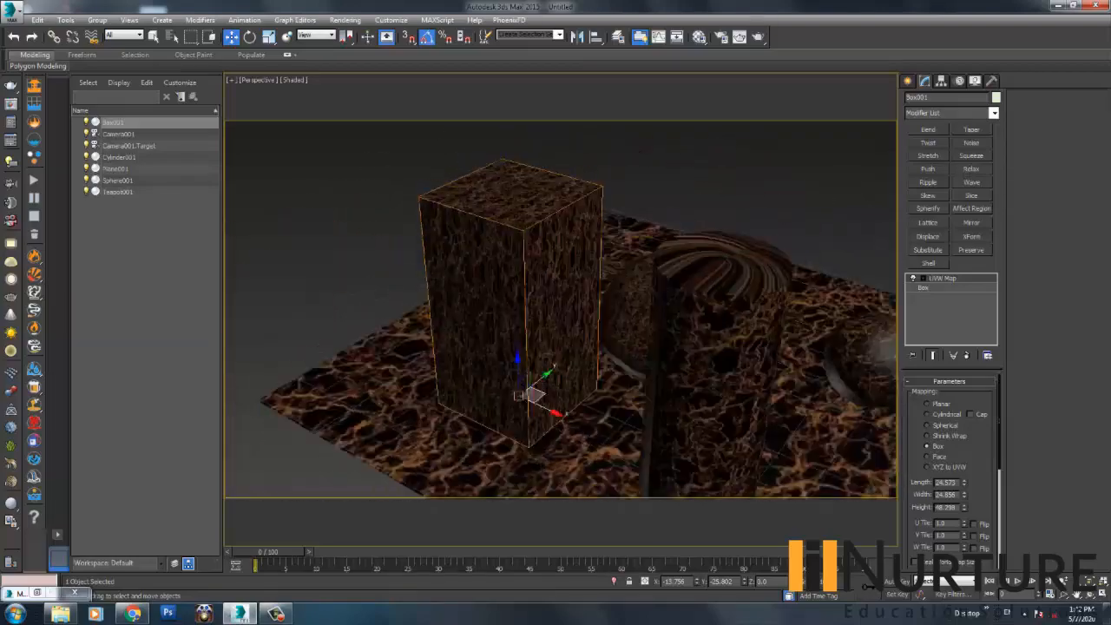
alt+middle_drag(620, 331, 654, 206)
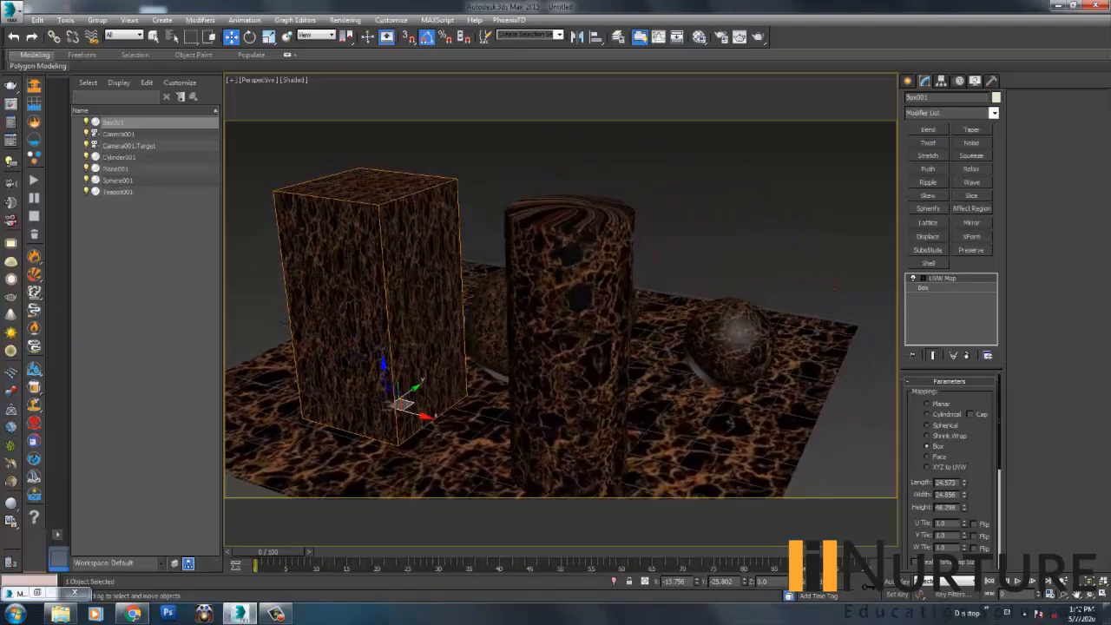
Add a UVW Map modifier to the cylinder and set its mapping type to Cylindrical
click(577, 293)
click(966, 113)
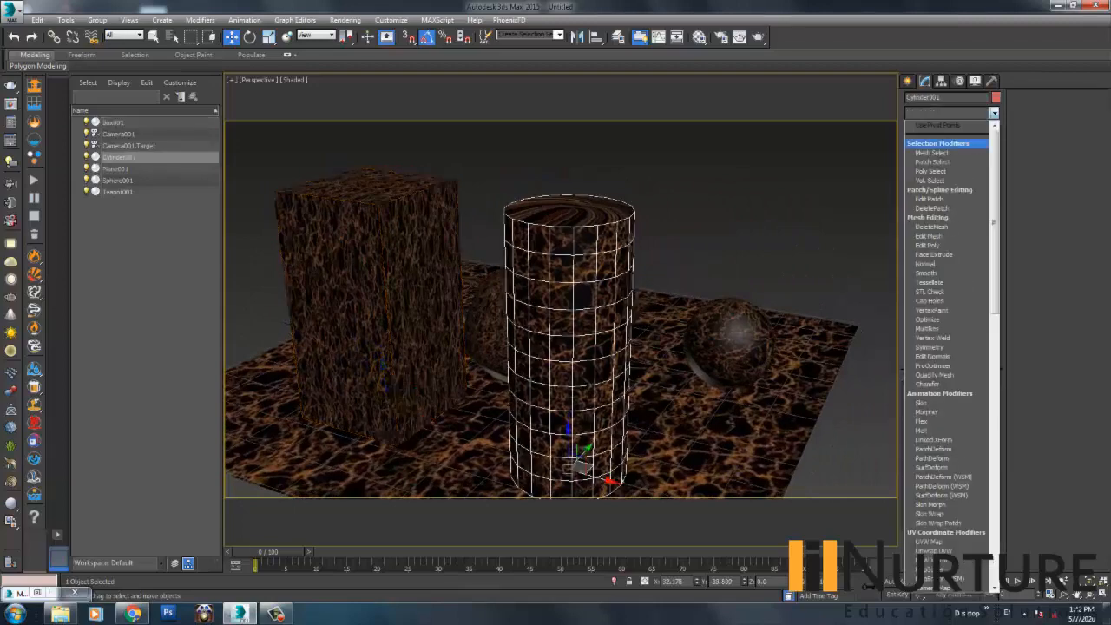
key(u)
key(u)
key(u)
key(u)
key(u)
key(u)
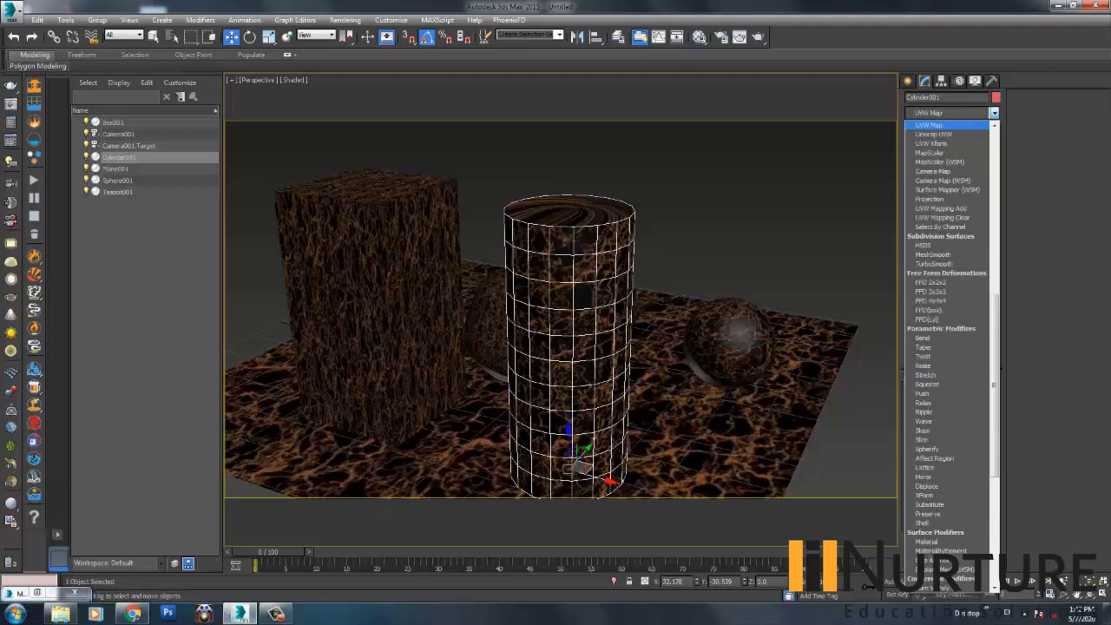
key(Return)
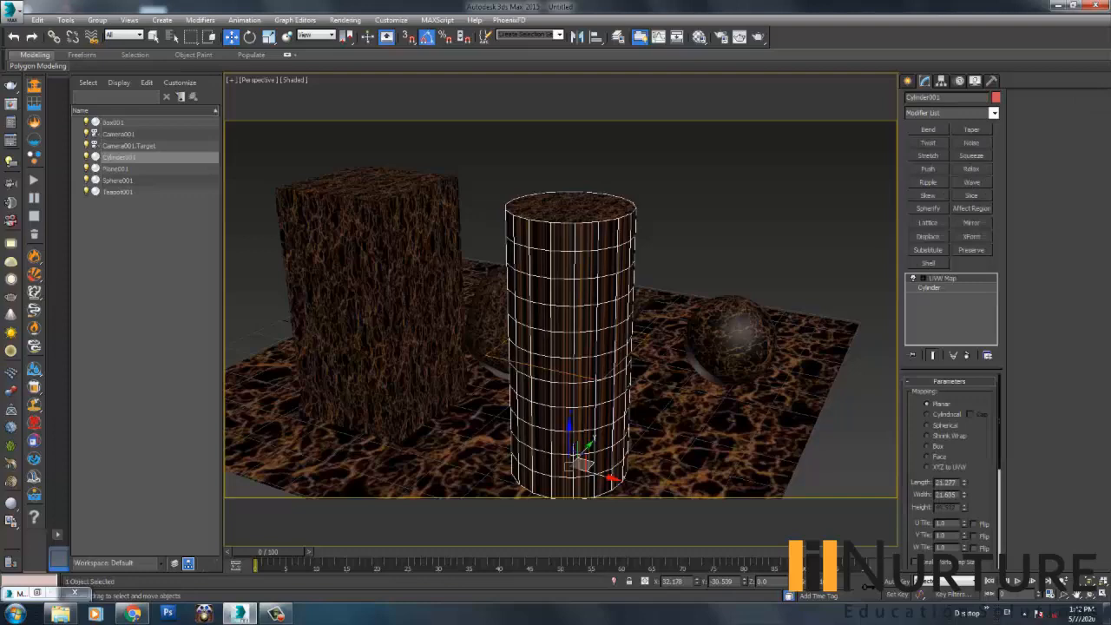
click(927, 415)
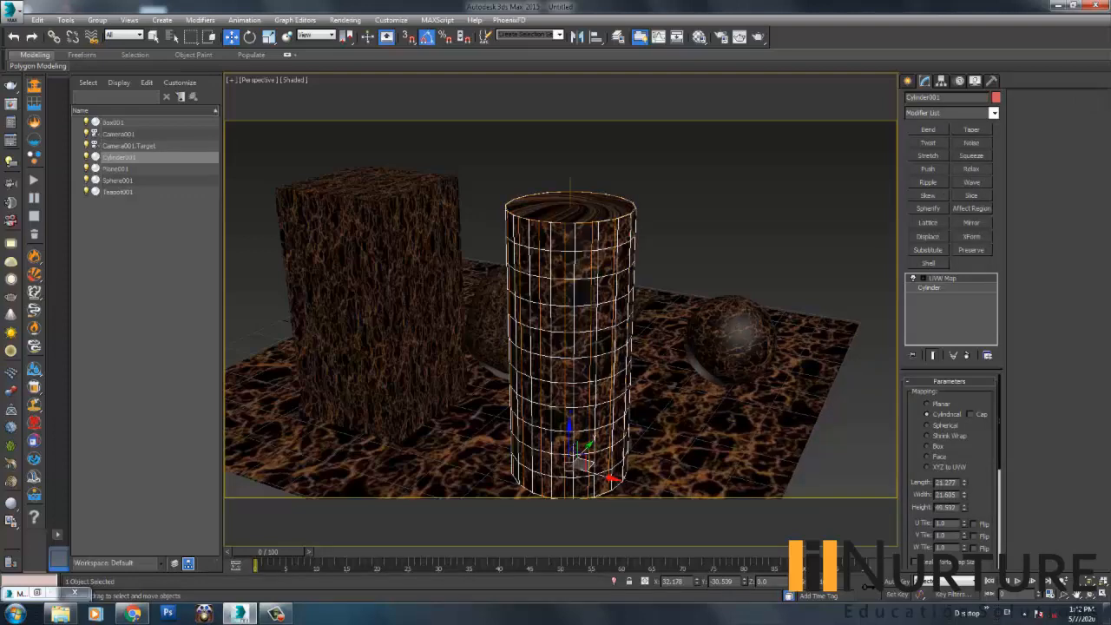
Enable the Cap option of the cylinder's cylindrical UVW Map and check the texture on its top face
alt+middle_drag(599, 347, 560, 356)
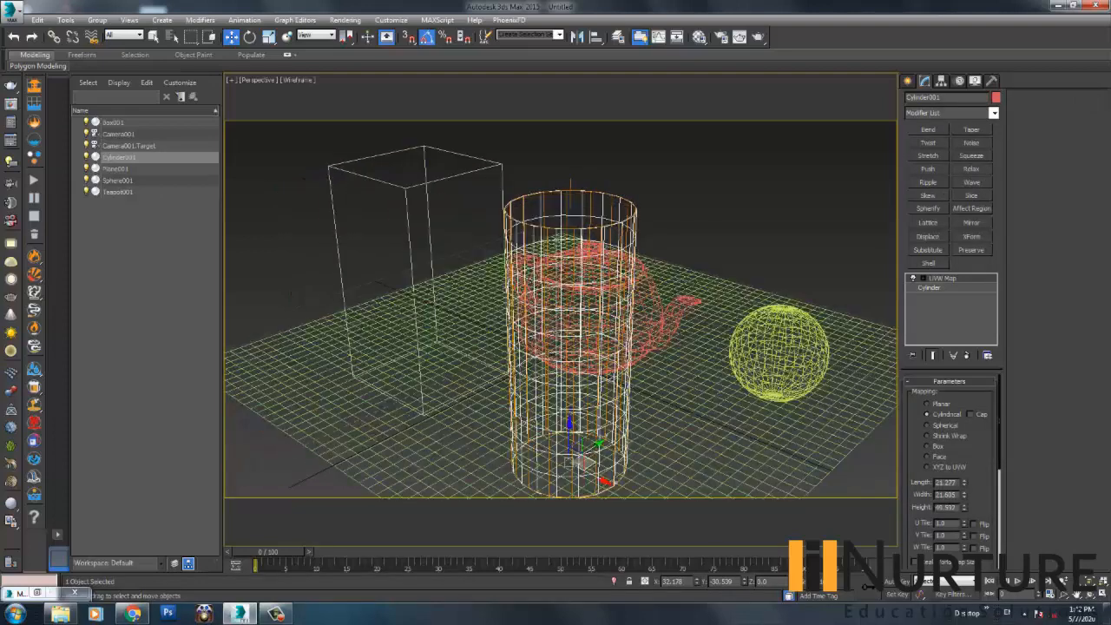
alt+middle_drag(564, 347, 565, 321)
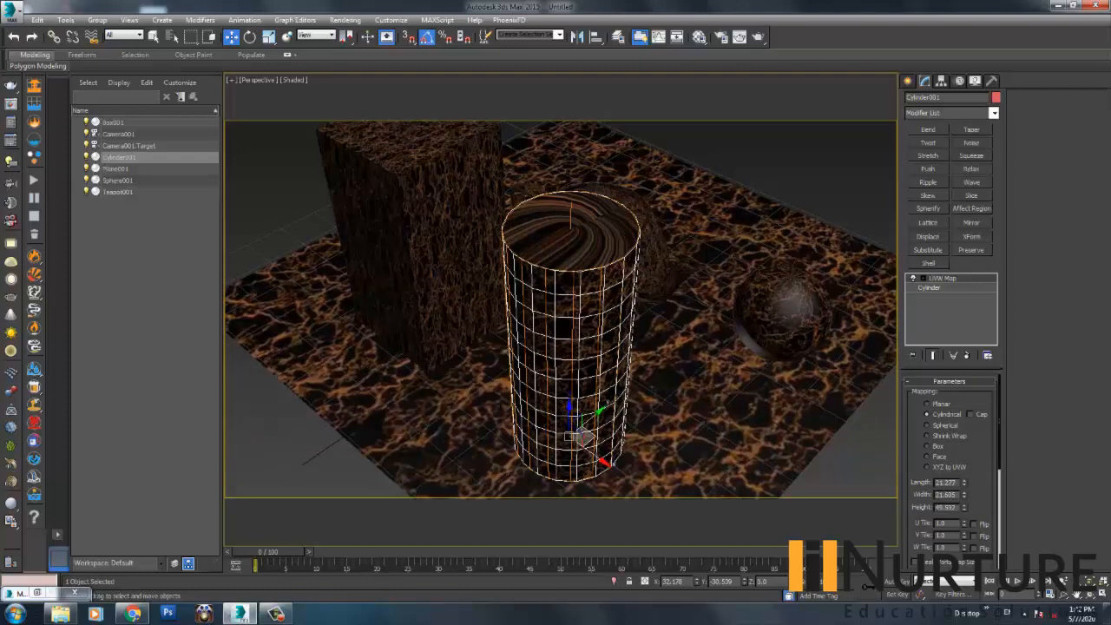
click(970, 415)
alt+middle_drag(564, 335, 529, 334)
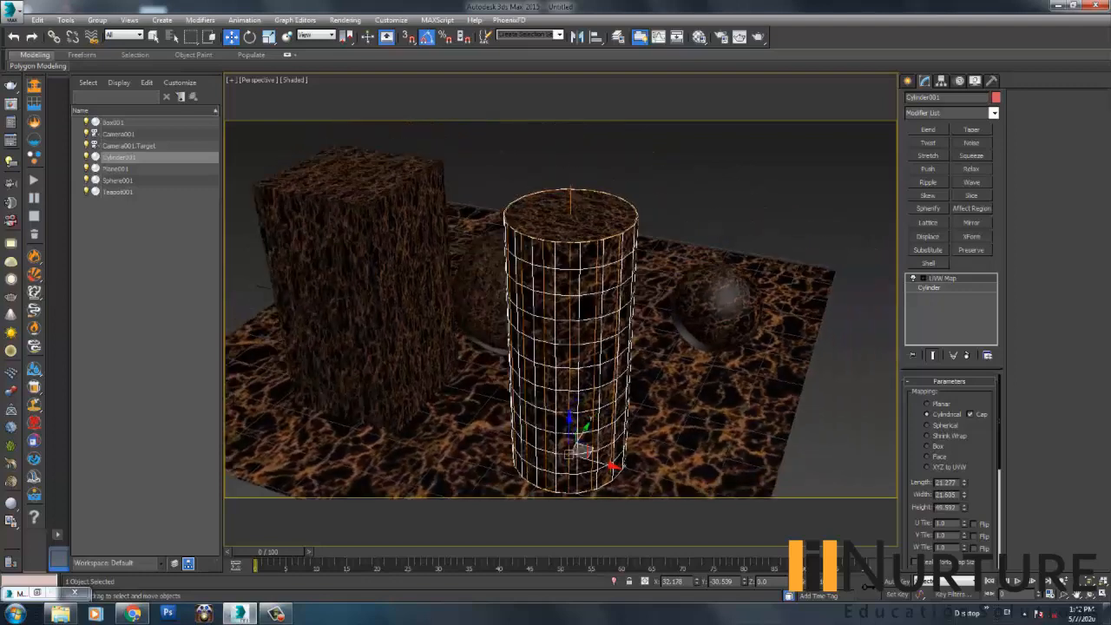
click(755, 187)
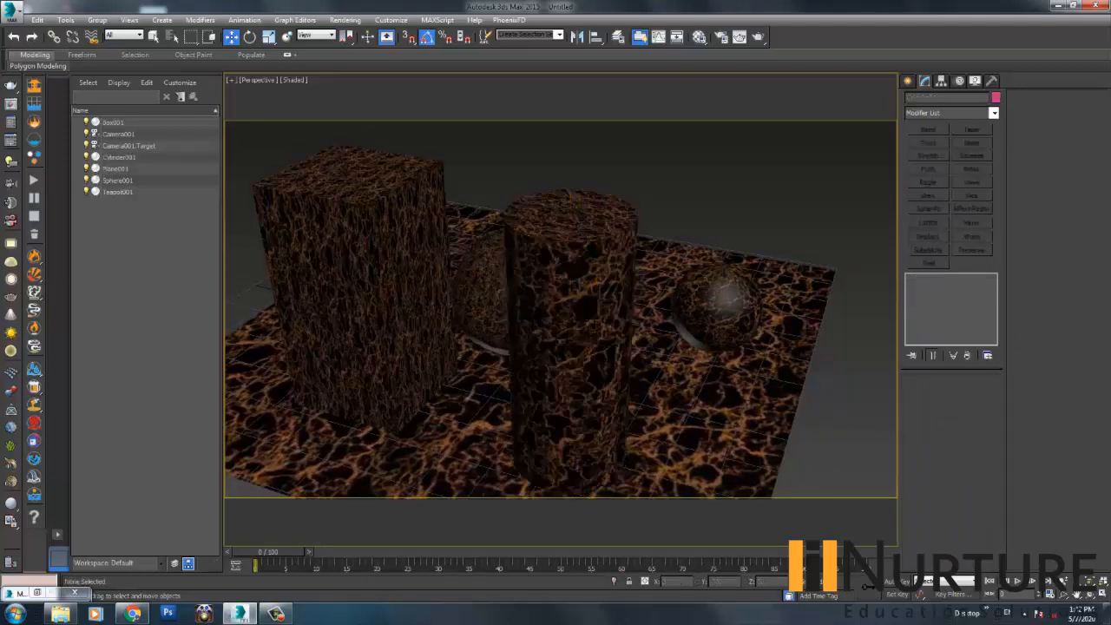
Copy the UVW Map modifier from the cylinder's modifier stack
alt+middle_drag(659, 330, 508, 310)
click(705, 343)
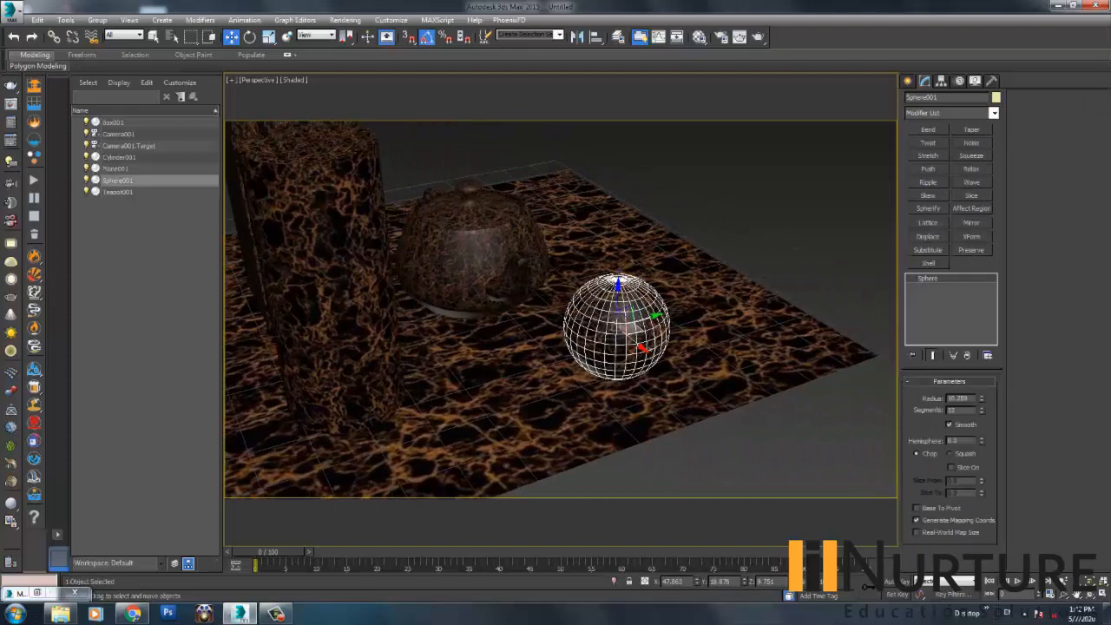
alt+middle_drag(452, 299, 512, 300)
click(421, 291)
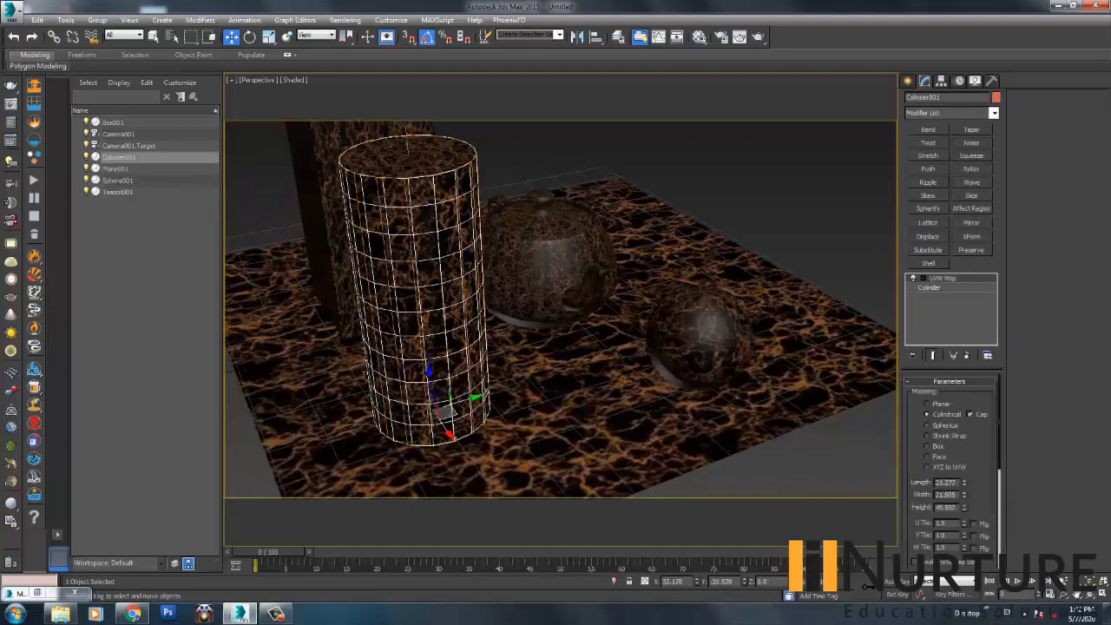
right_click(952, 278)
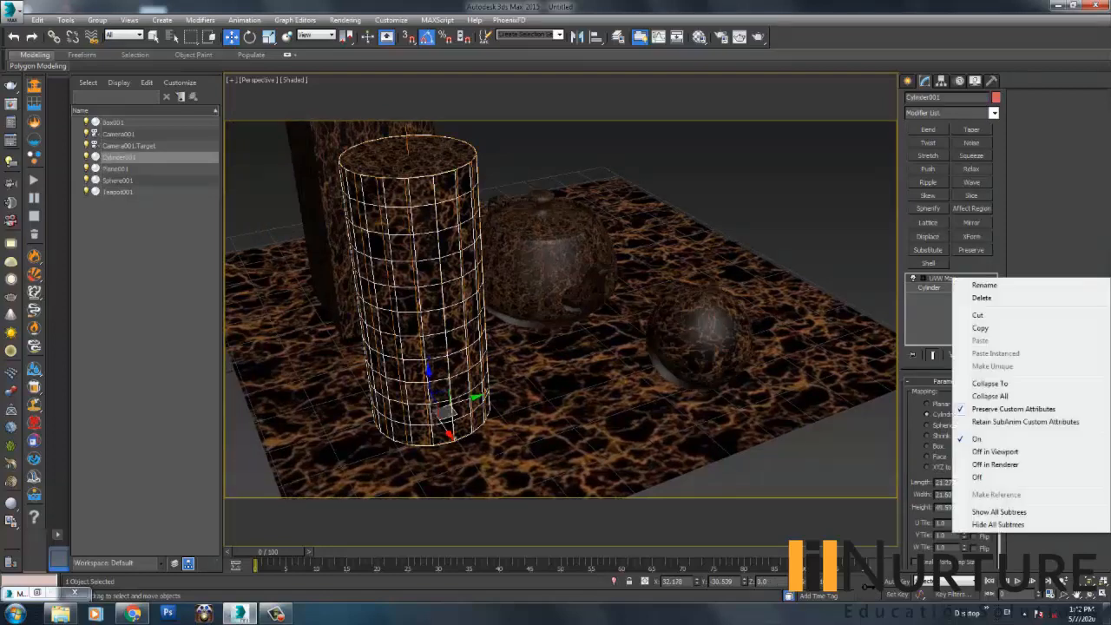
click(981, 328)
Paste the copied UVW Map modifier onto the sphere and check the resulting texture
click(808, 235)
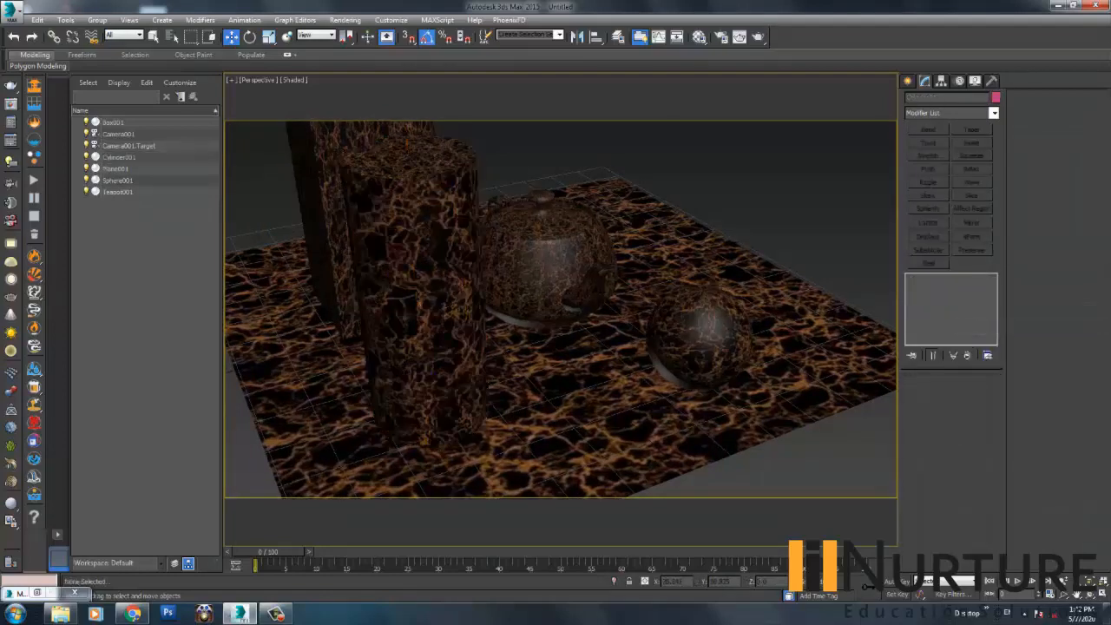
click(707, 339)
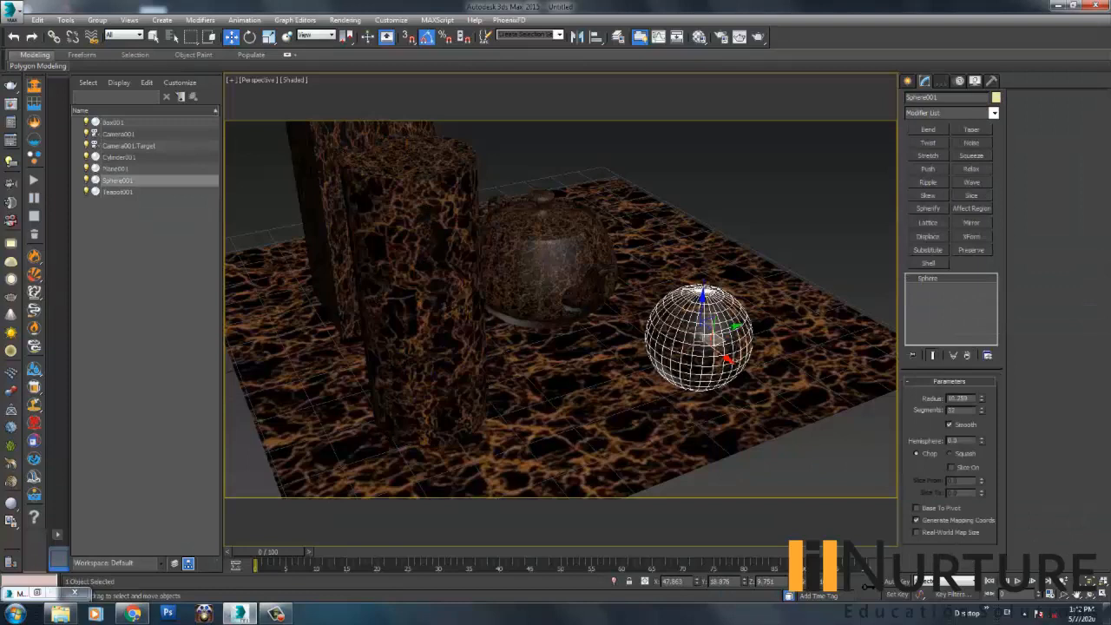
right_click(981, 280)
click(1009, 287)
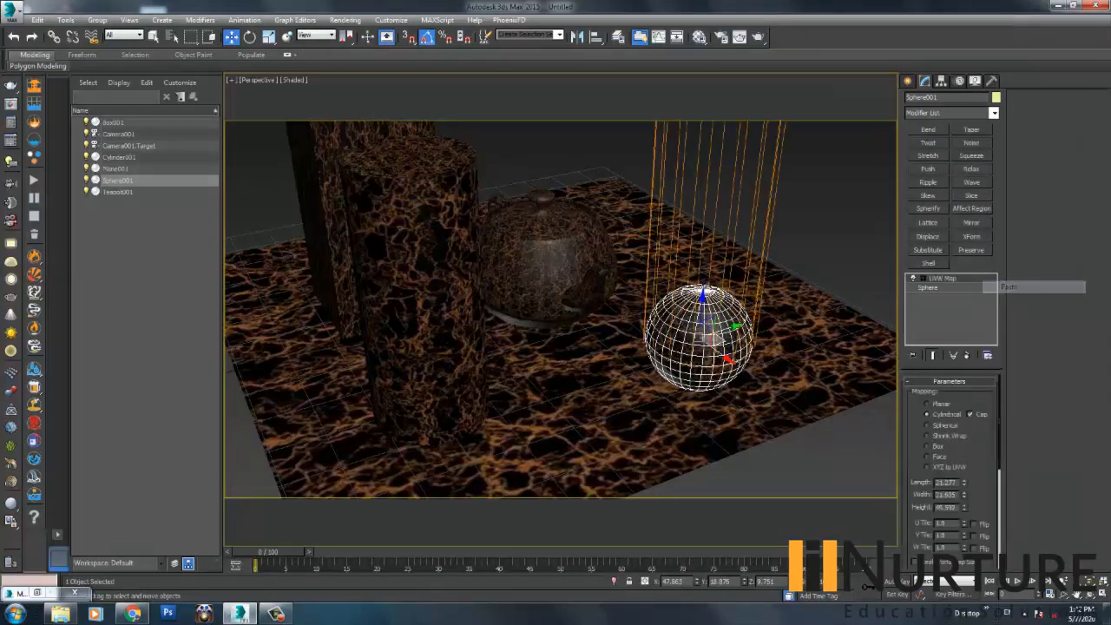
click(812, 208)
middle_drag(807, 213, 722, 255)
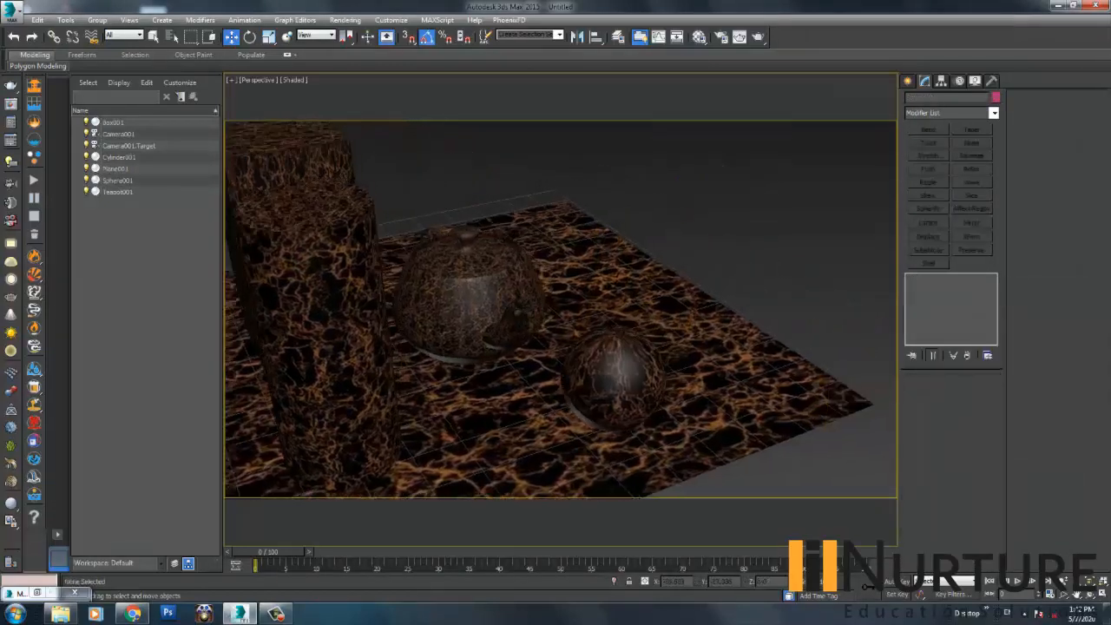
Set the sphere's UVW Map mapping type to Spherical and inspect its texture up close
click(625, 382)
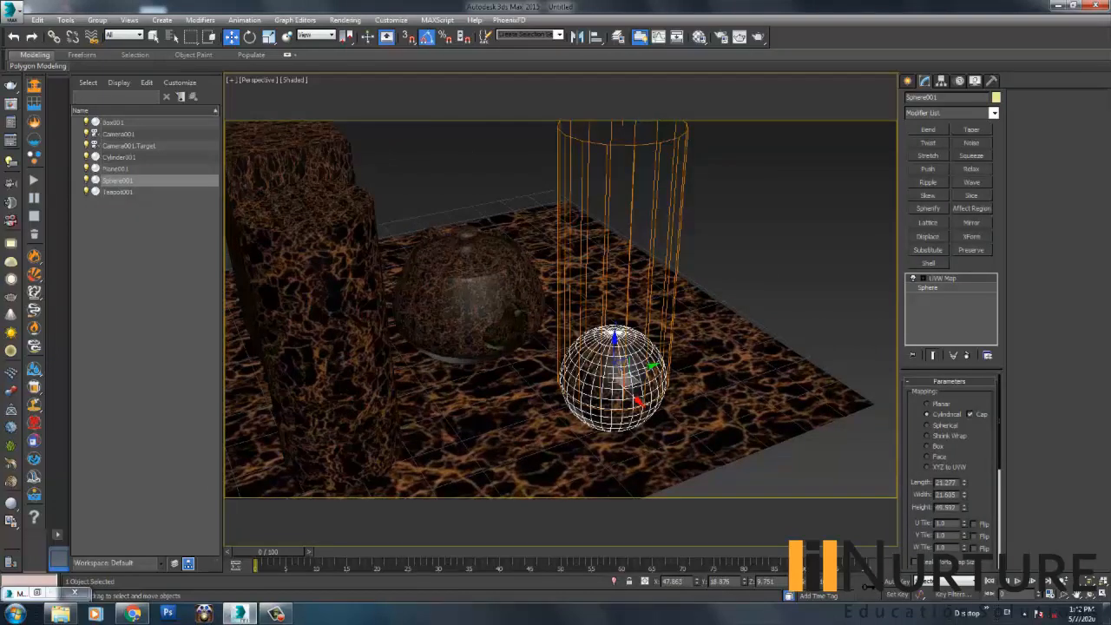
click(928, 426)
scroll(618, 363, down, 4)
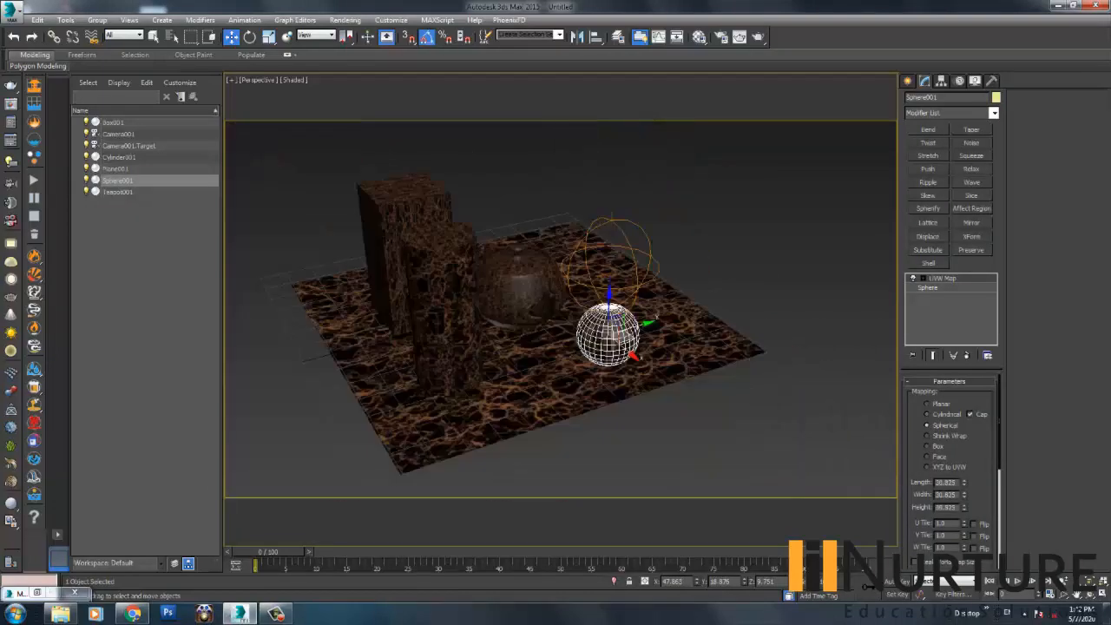
alt+middle_drag(618, 363, 632, 346)
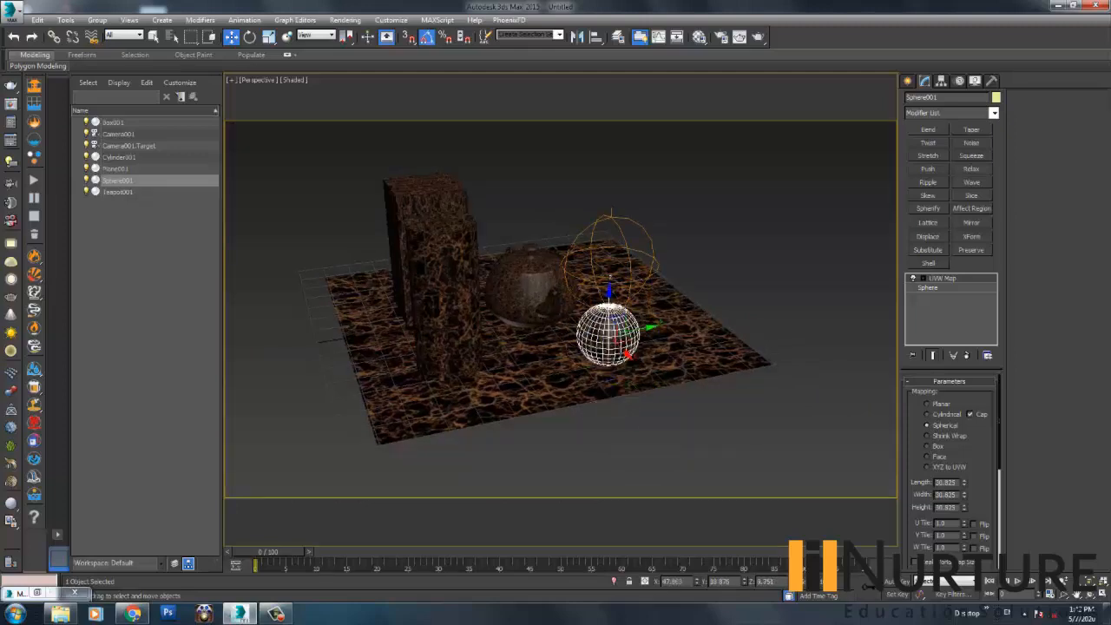
scroll(618, 339, up, 6)
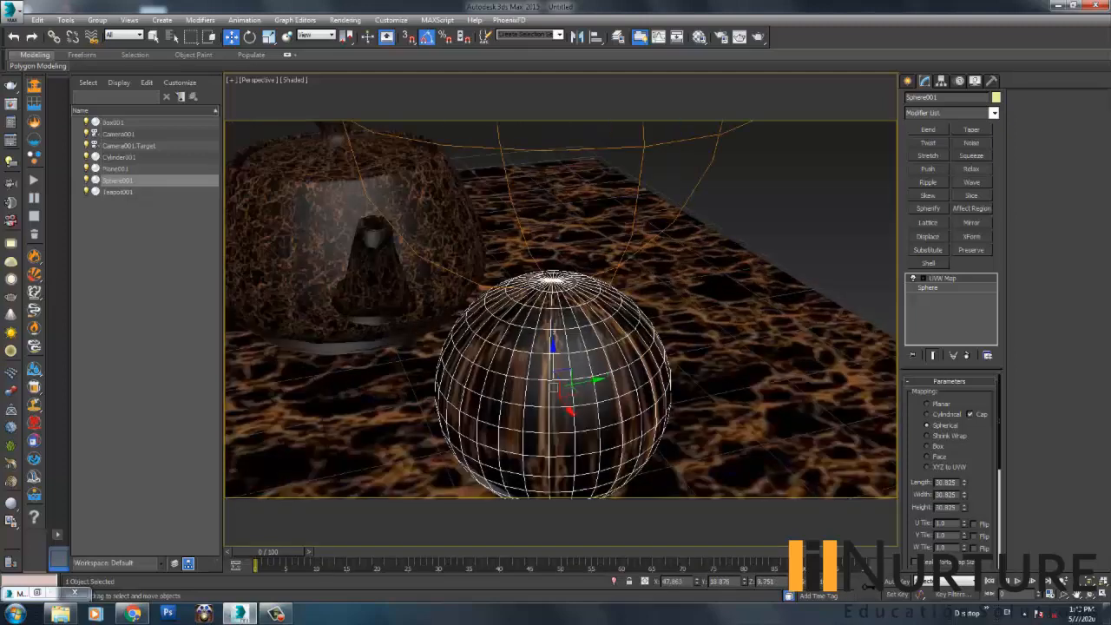
Lower the sphere's UVW Map gizmo until it surrounds the sphere, and try scaling the gizmo
key(1)
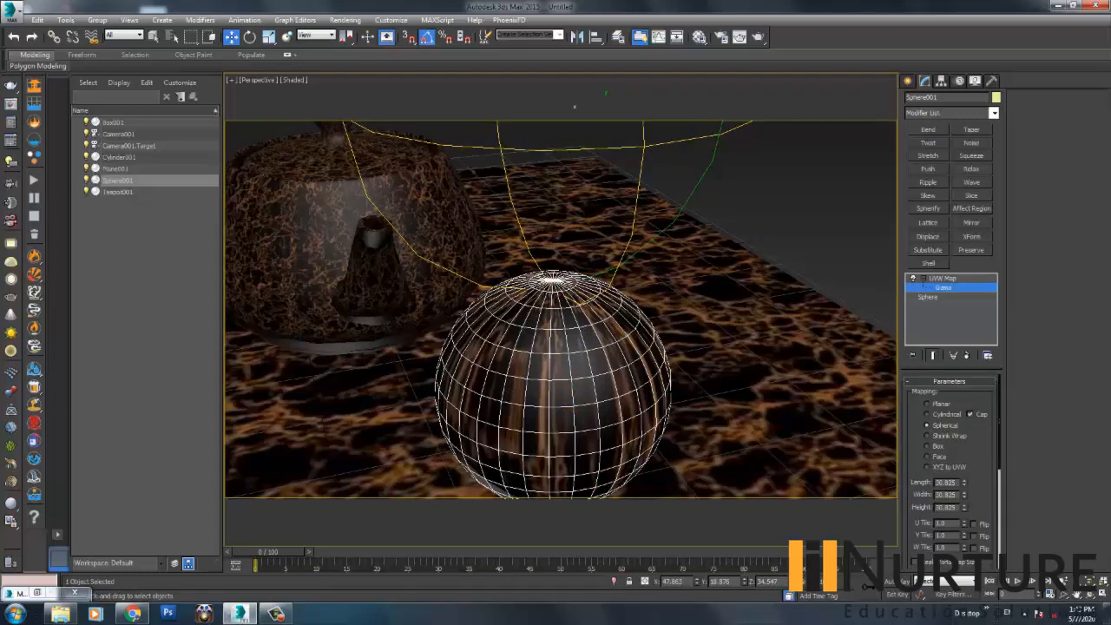
scroll(626, 342, down, 5)
drag(592, 196, 593, 305)
key(r)
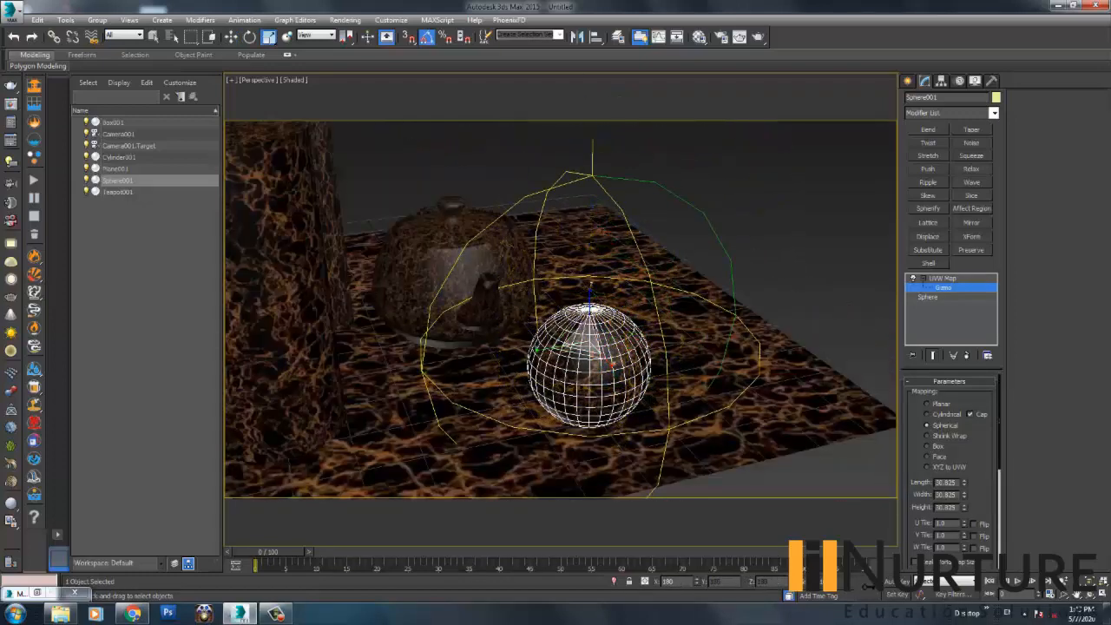
right_click(592, 306)
Set the U, V and W tiling of the sphere's UVW Map to 5, then leave gizmo editing and deselect the sphere
double_click(942, 523)
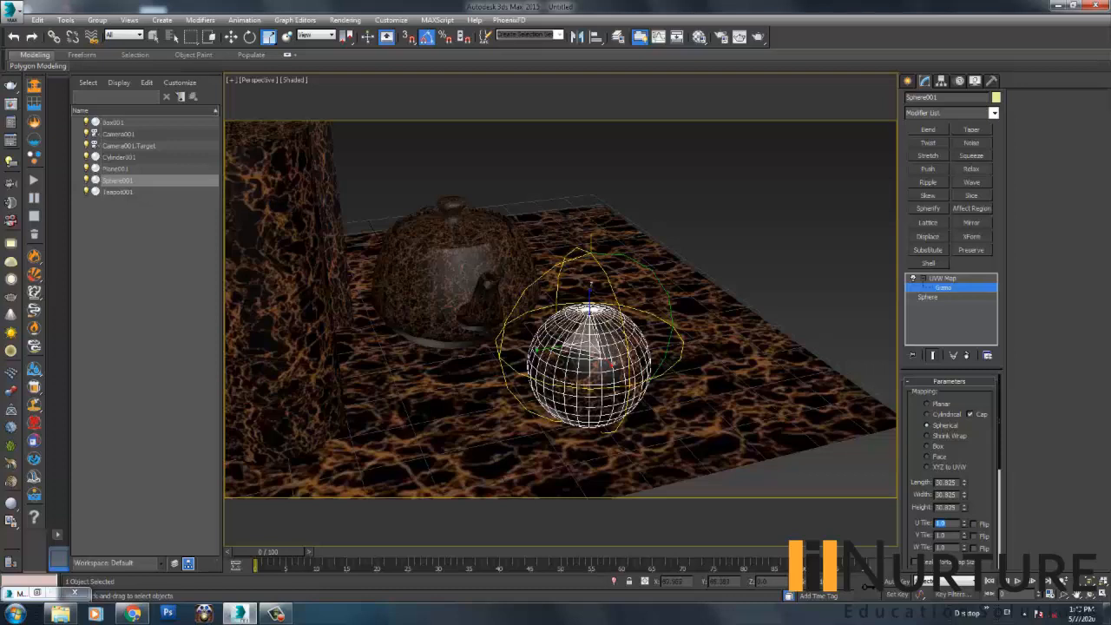
text(5)
key(Tab)
text(5)
key(Return)
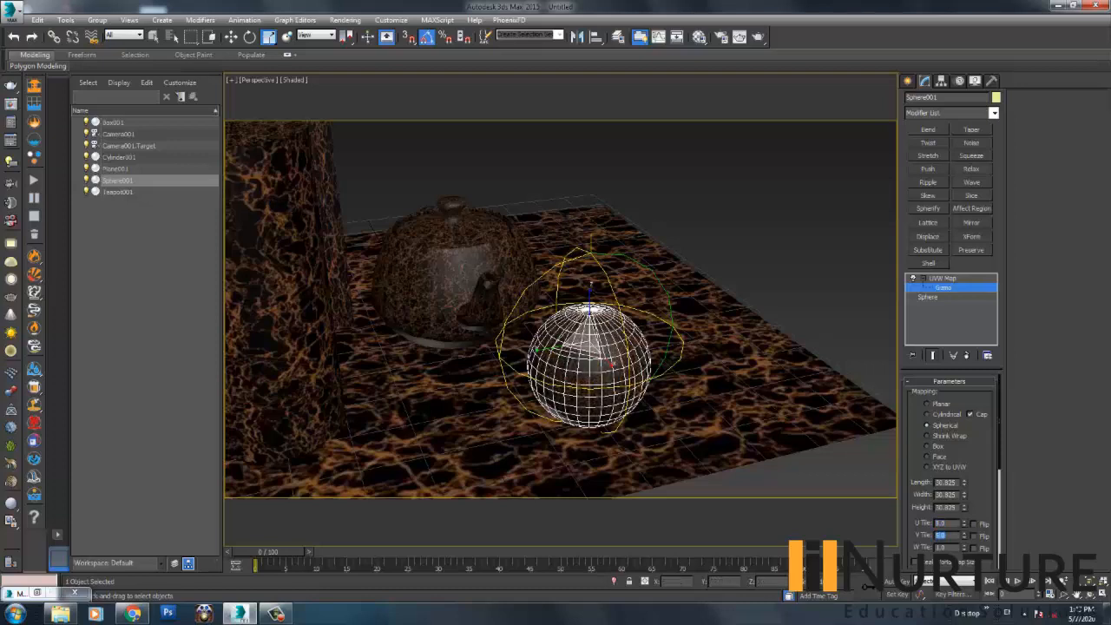
key(Tab)
text(5)
key(Return)
middle_drag(452, 296, 453, 262)
click(924, 278)
click(944, 279)
click(803, 226)
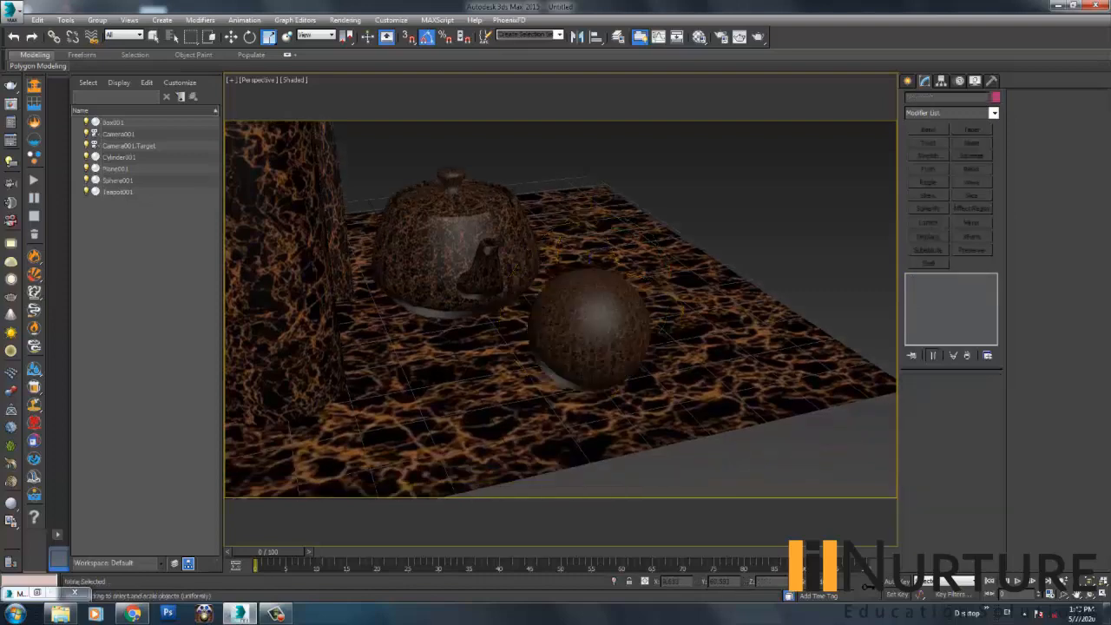
Examine the tiled texture on the sphere up close and from another side of the scene
scroll(616, 304, up, 5)
click(599, 321)
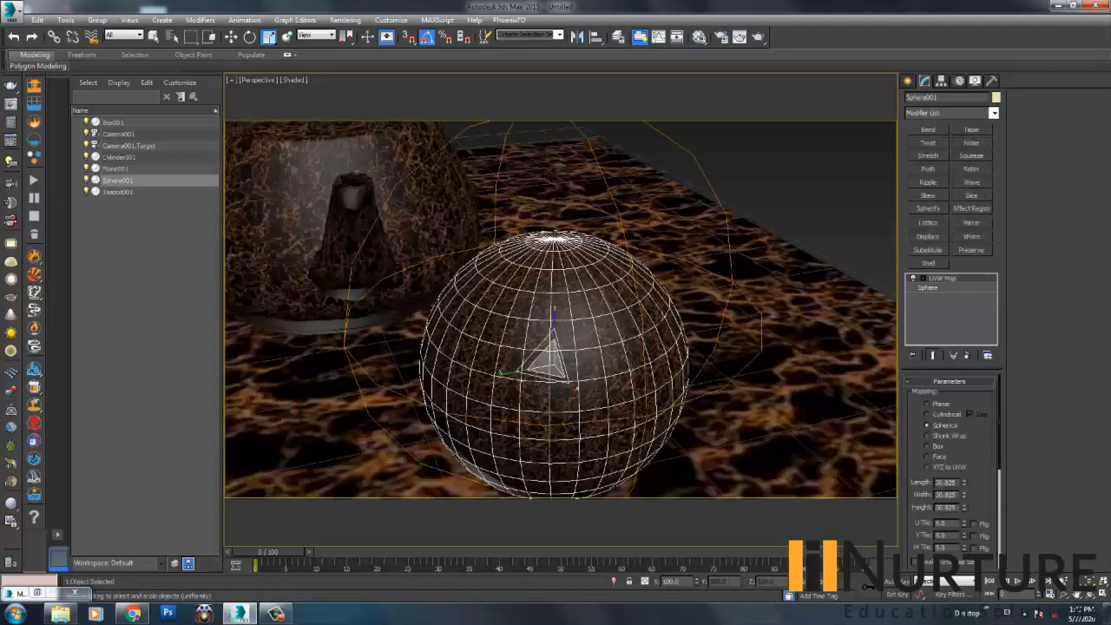
click(764, 191)
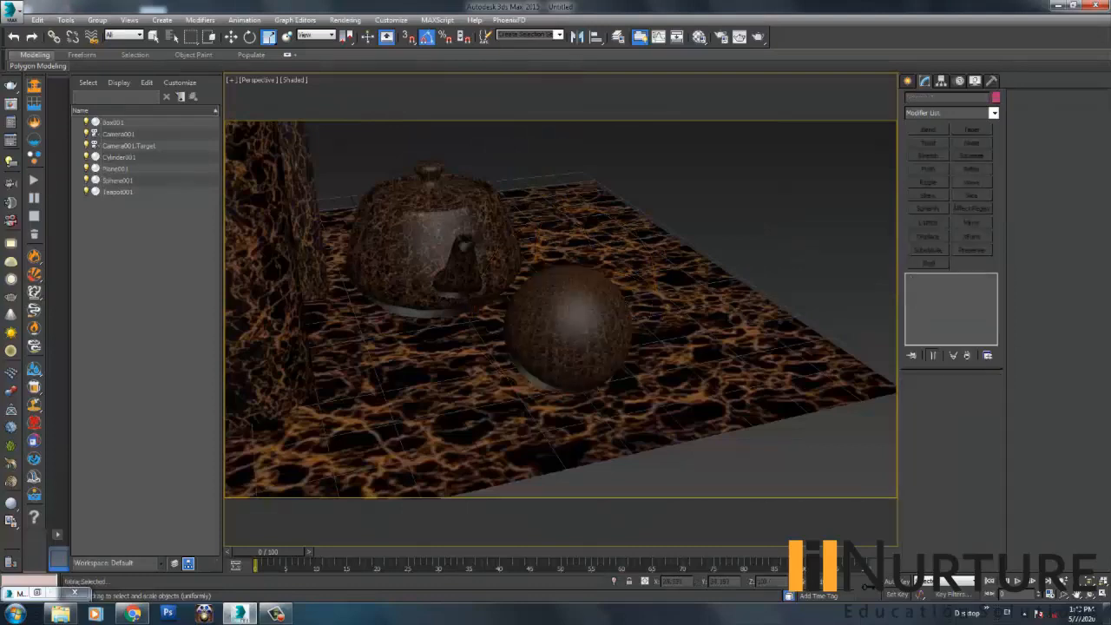
scroll(561, 309, up, 5)
scroll(561, 309, down, 8)
alt+middle_drag(626, 310, 477, 347)
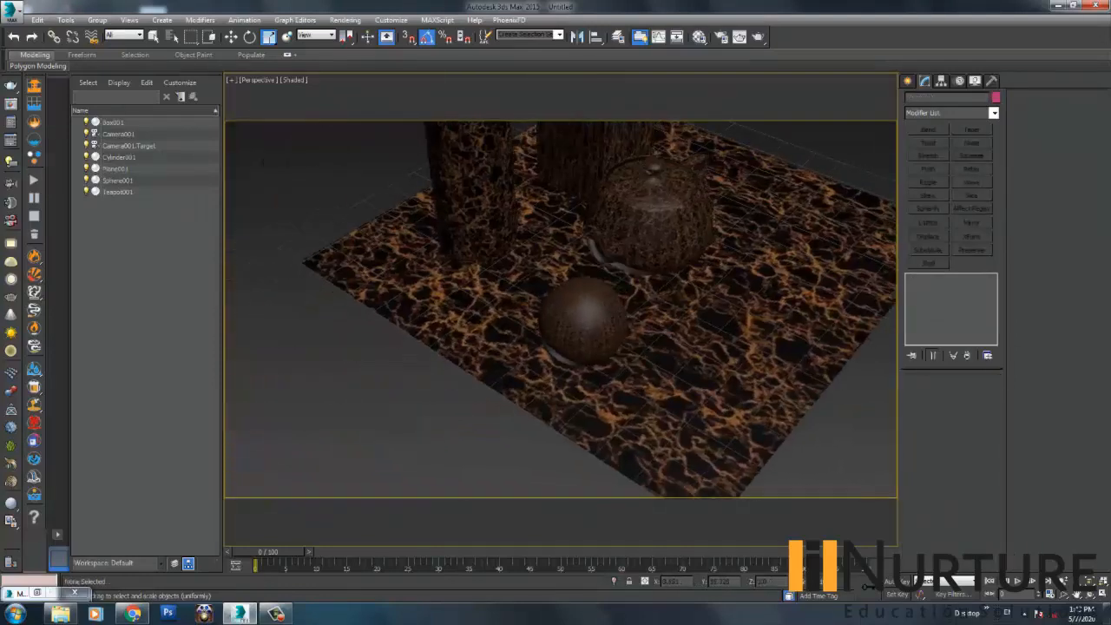
Paste the copied UVW Map modifier onto the teapot and set its mapping type to Spherical
click(653, 222)
middle_drag(653, 222, 580, 248)
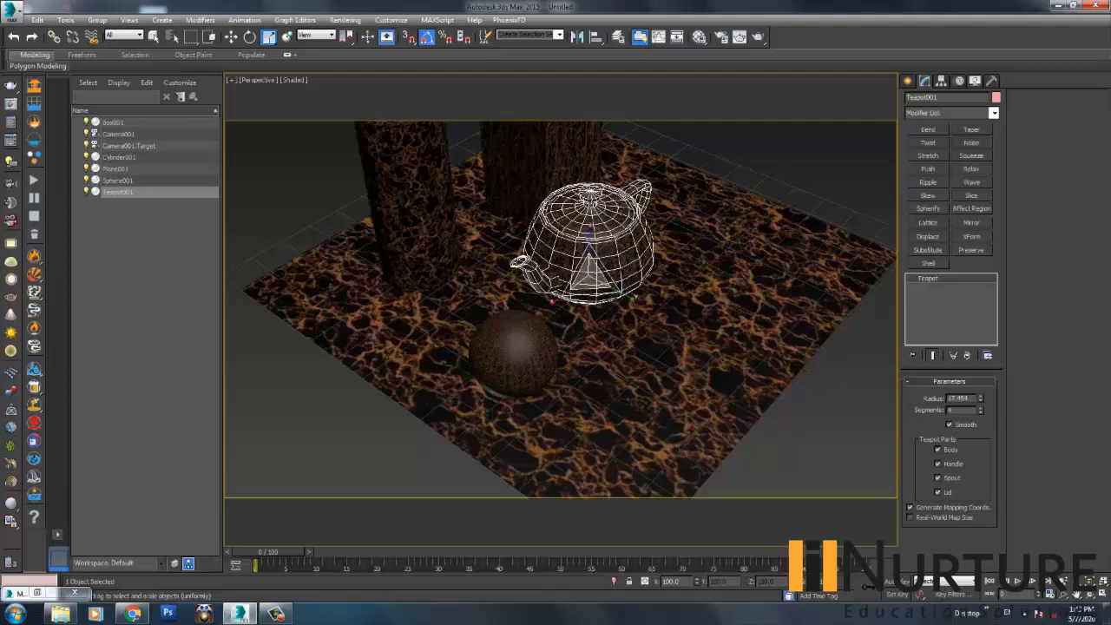
right_click(958, 278)
click(964, 298)
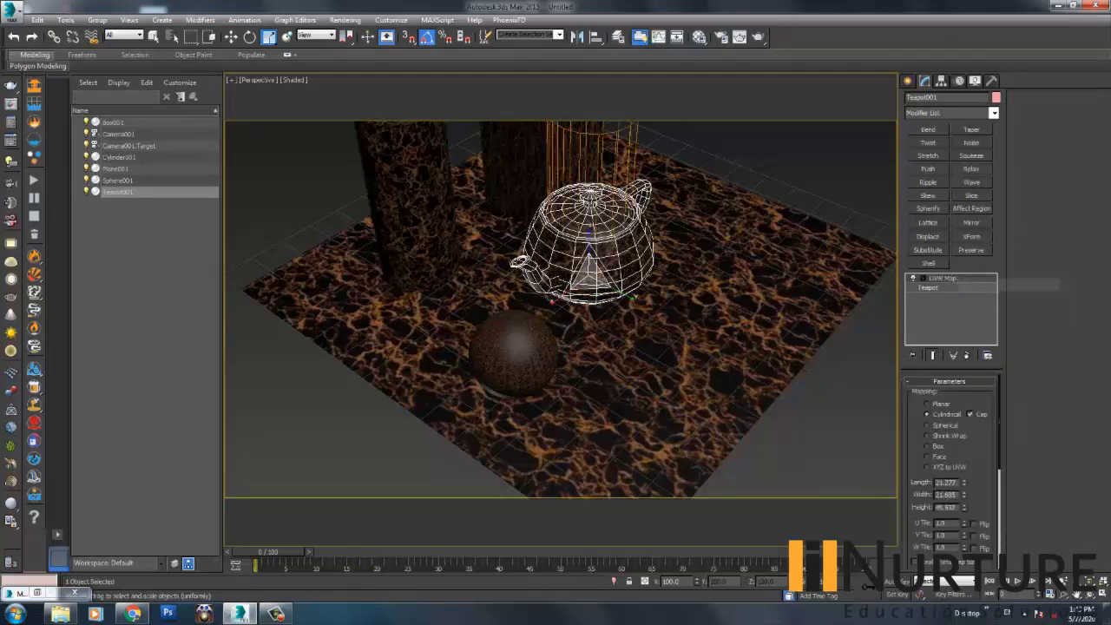
scroll(626, 208, up, 3)
click(927, 426)
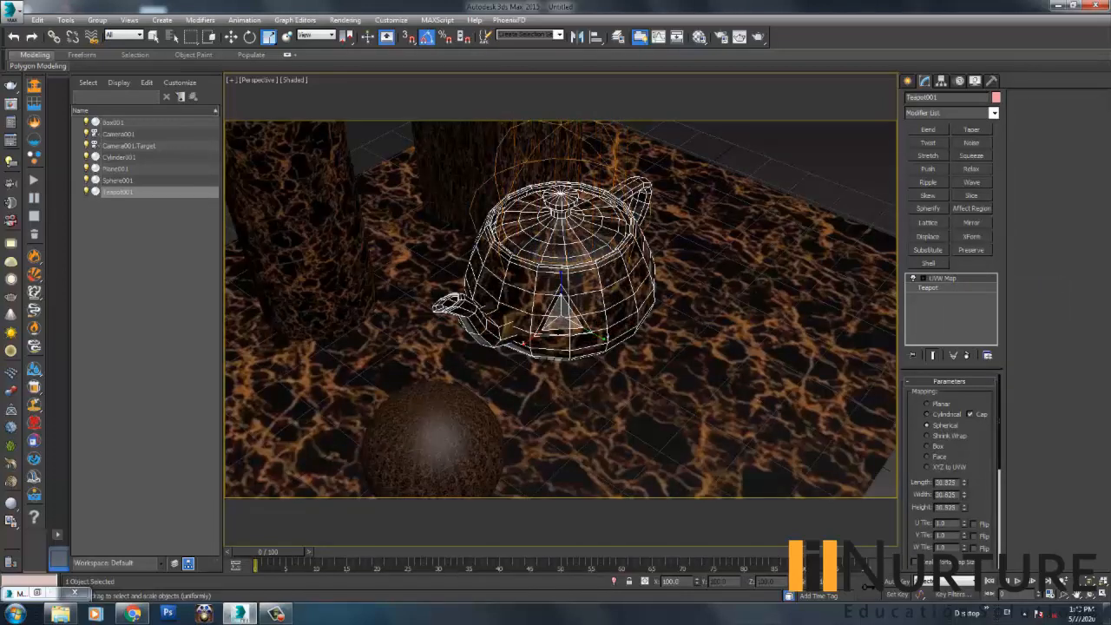
Lower the teapot's UVW Map gizmo until it is centred inside the teapot body
alt+middle_drag(695, 330, 786, 297)
click(924, 279)
click(944, 288)
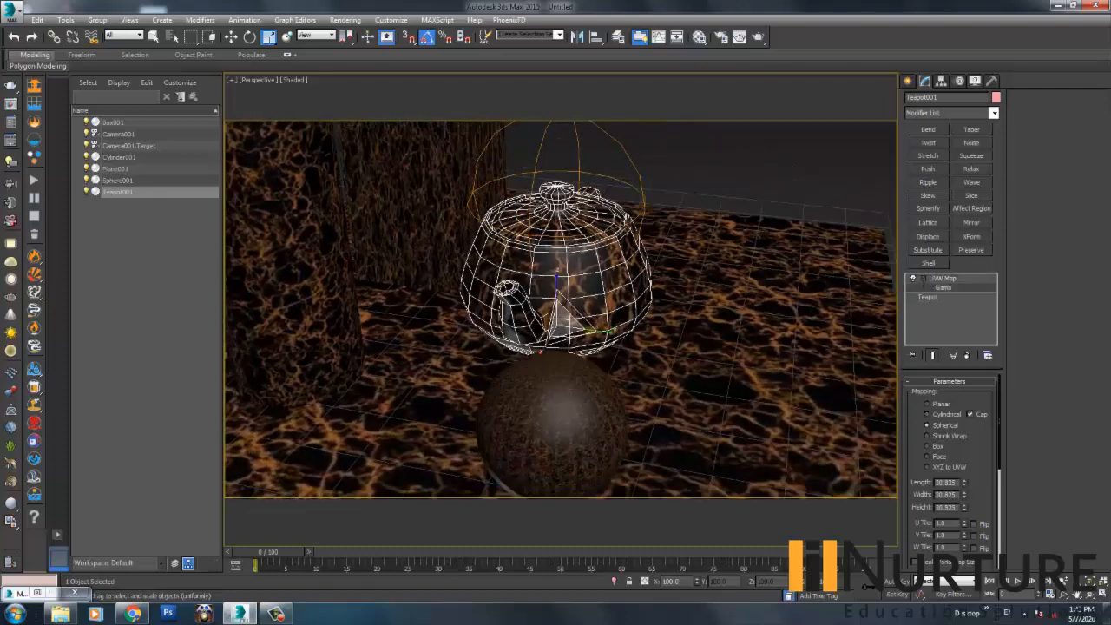
key(w)
drag(558, 167, 558, 247)
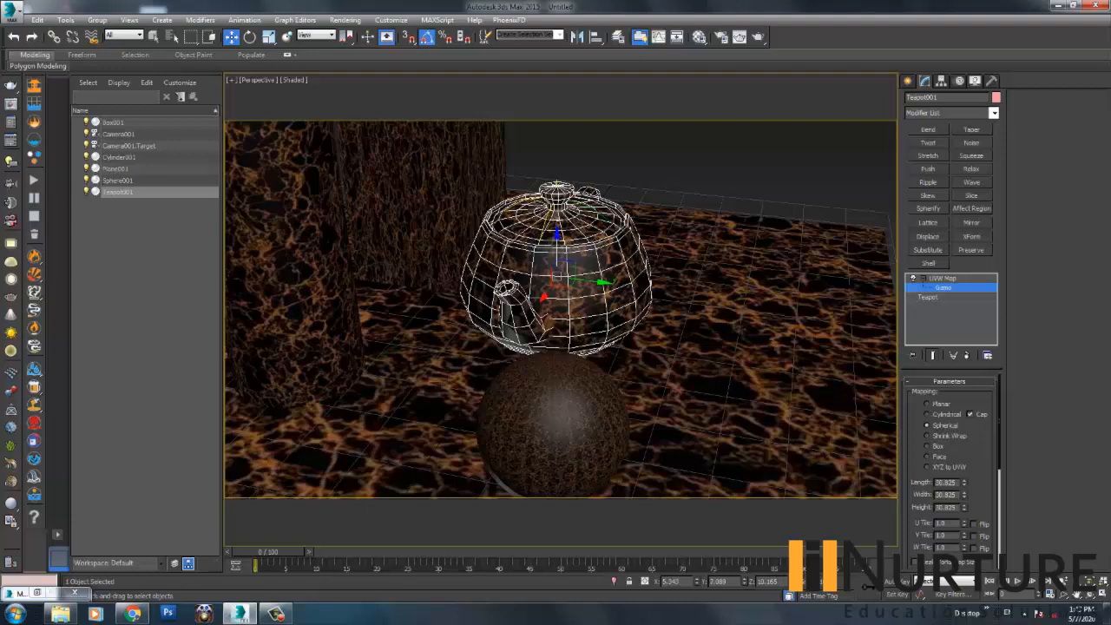
Set the U, V and W tiling of the teapot's UVW Map to 5 and leave gizmo editing
double_click(942, 524)
text(5)
key(Tab)
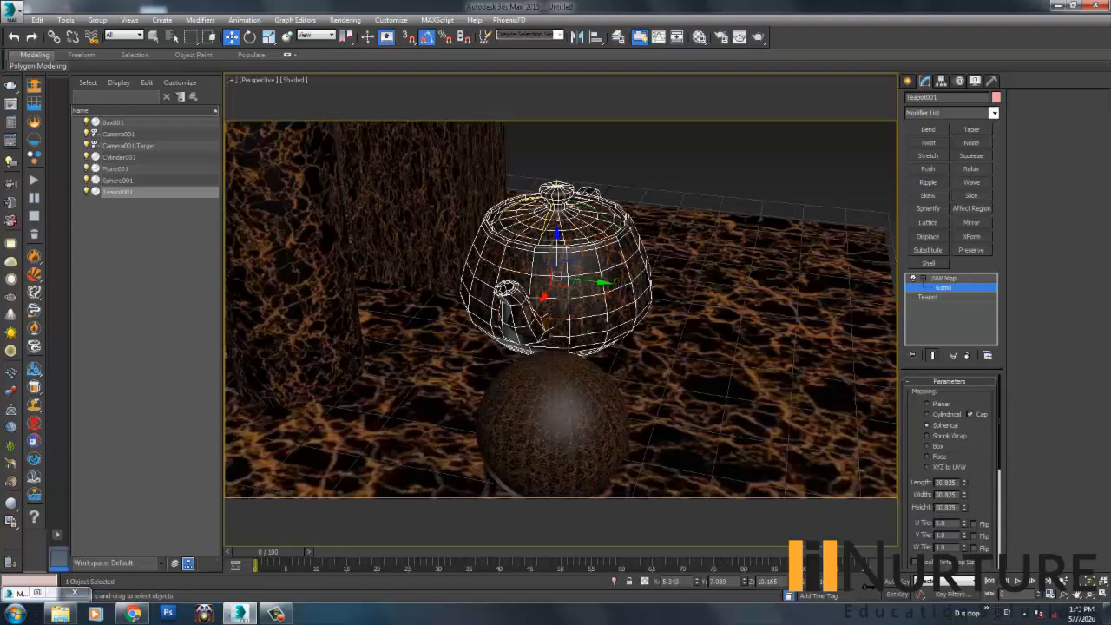
text(5)
key(Tab)
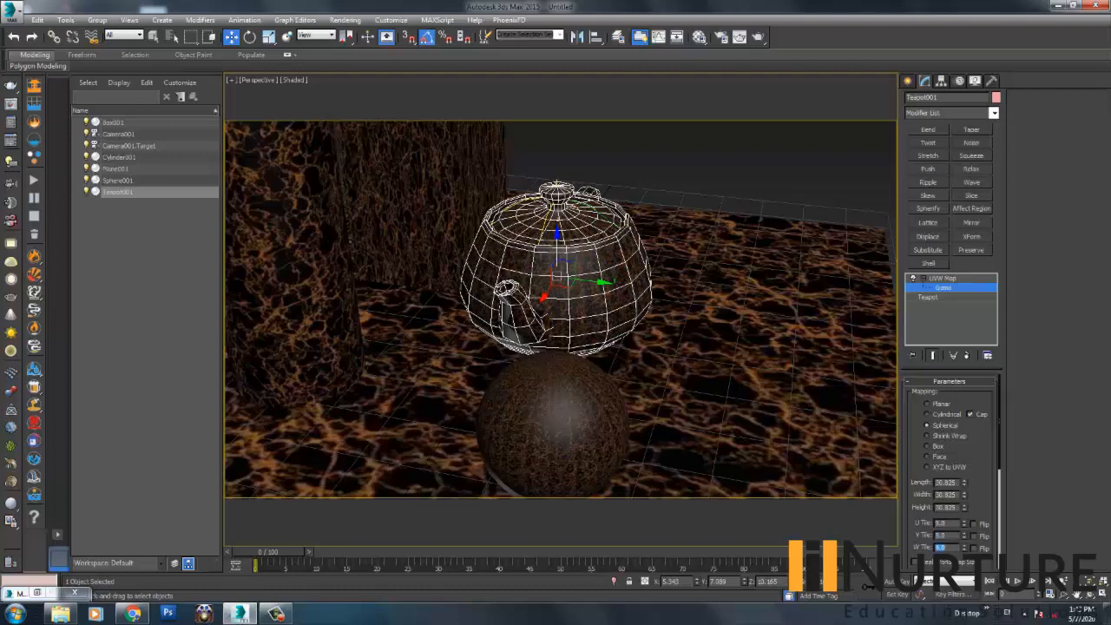
scroll(643, 269, down, 7)
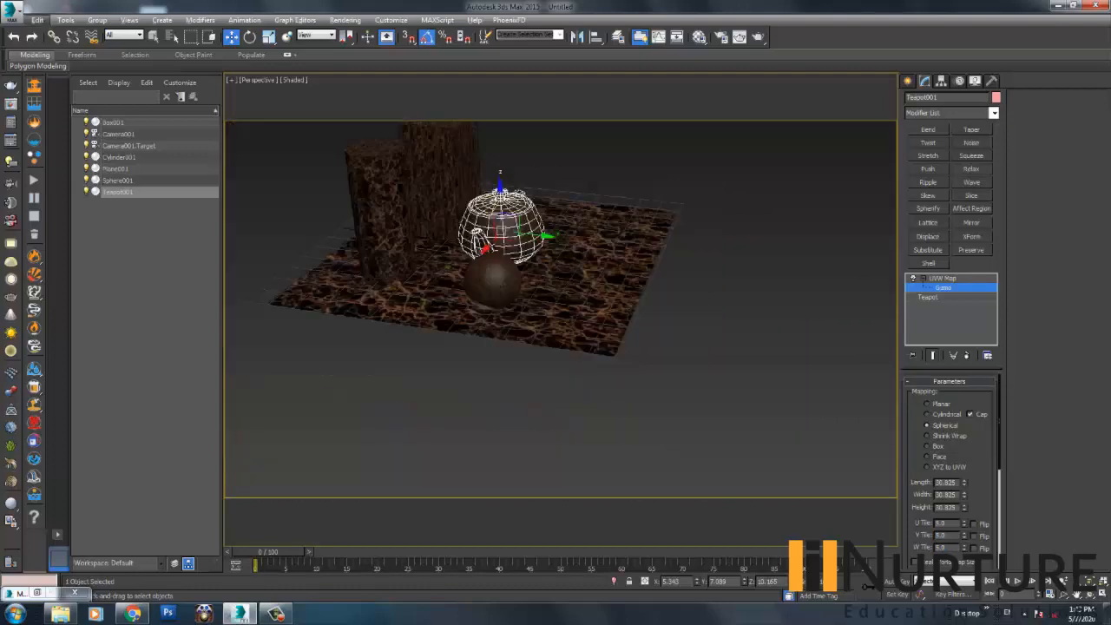
click(924, 278)
click(943, 279)
Select the plane and examine its planar-mapped texture up close and from a distance
click(494, 283)
click(563, 301)
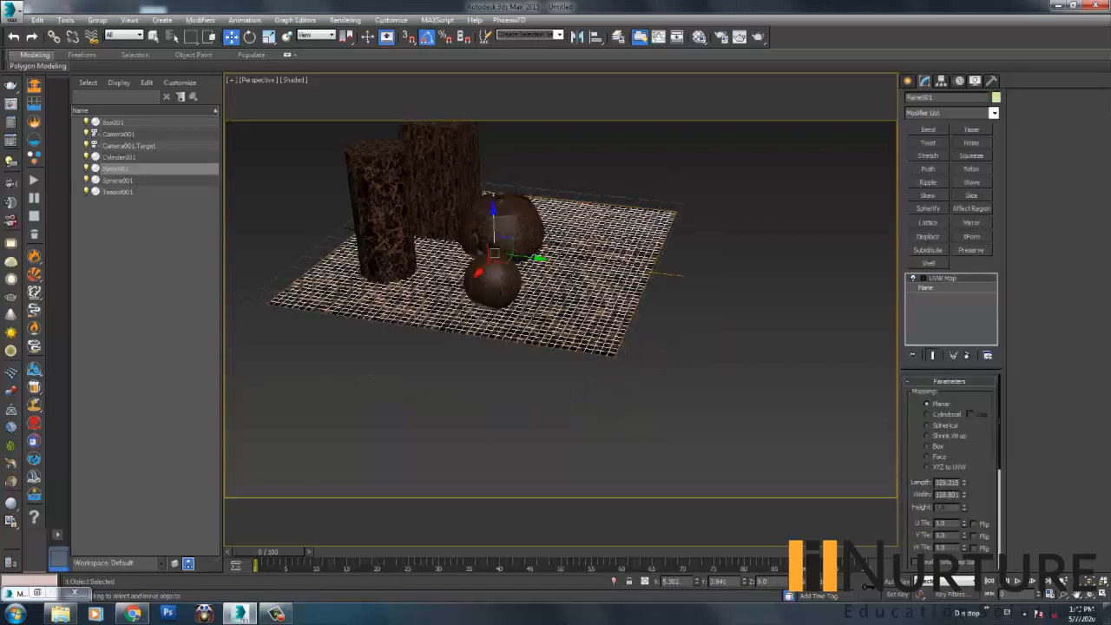
scroll(573, 304, up, 15)
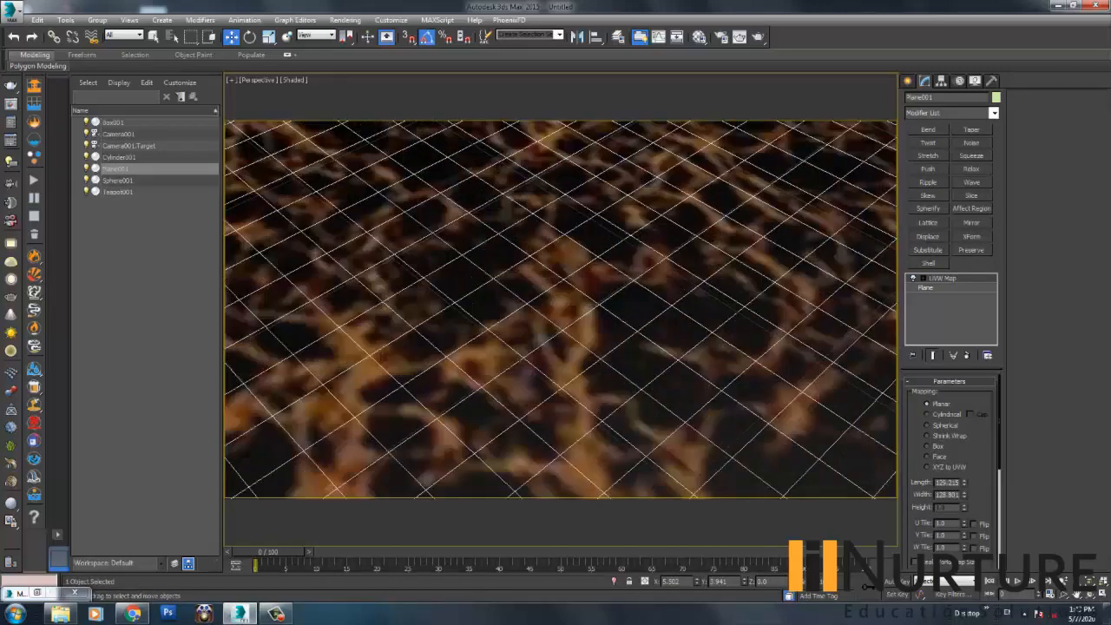
scroll(573, 304, down, 15)
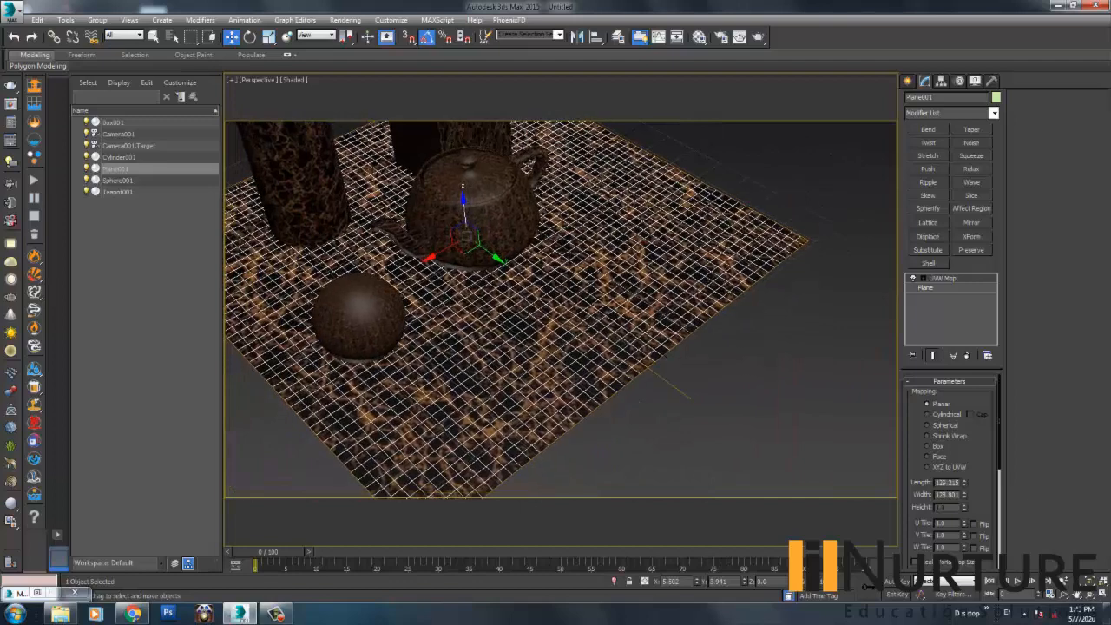
scroll(573, 304, up, 8)
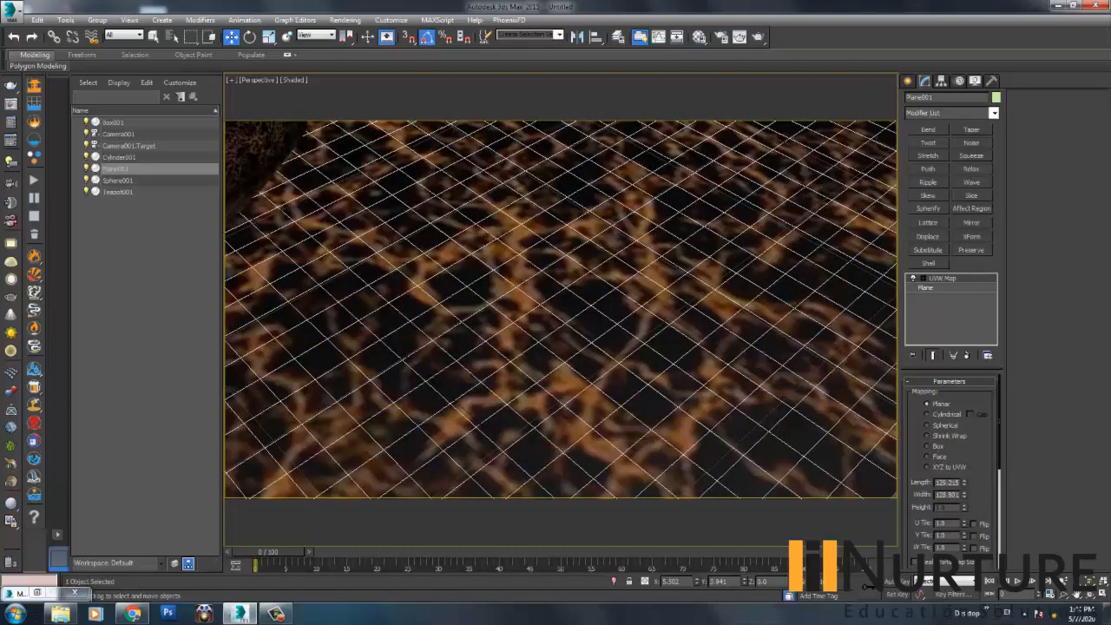
Set the mapping type of the plane's UVW Map to Face and check the texture on individual faces
click(928, 457)
middle_drag(643, 348, 586, 326)
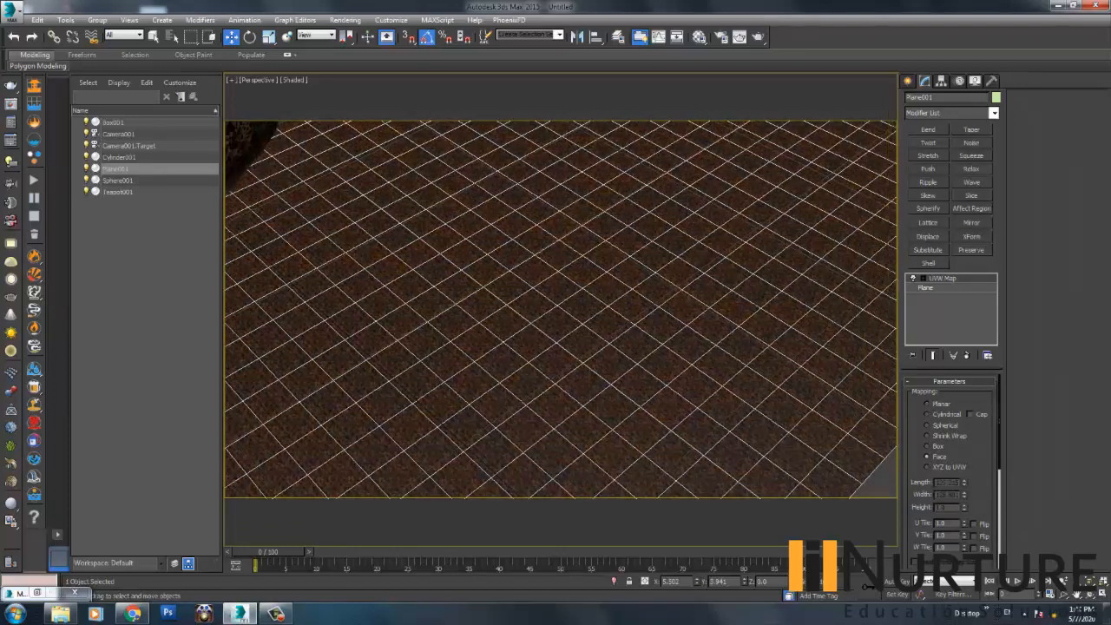
scroll(561, 310, up, 5)
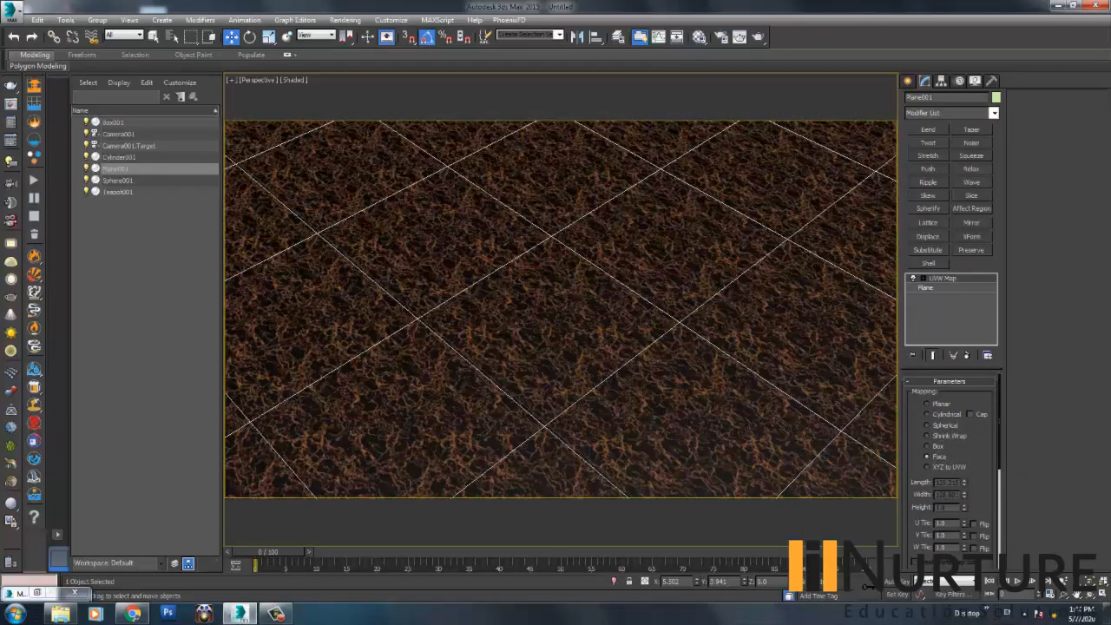
scroll(561, 309, down, 5)
scroll(561, 310, up, 5)
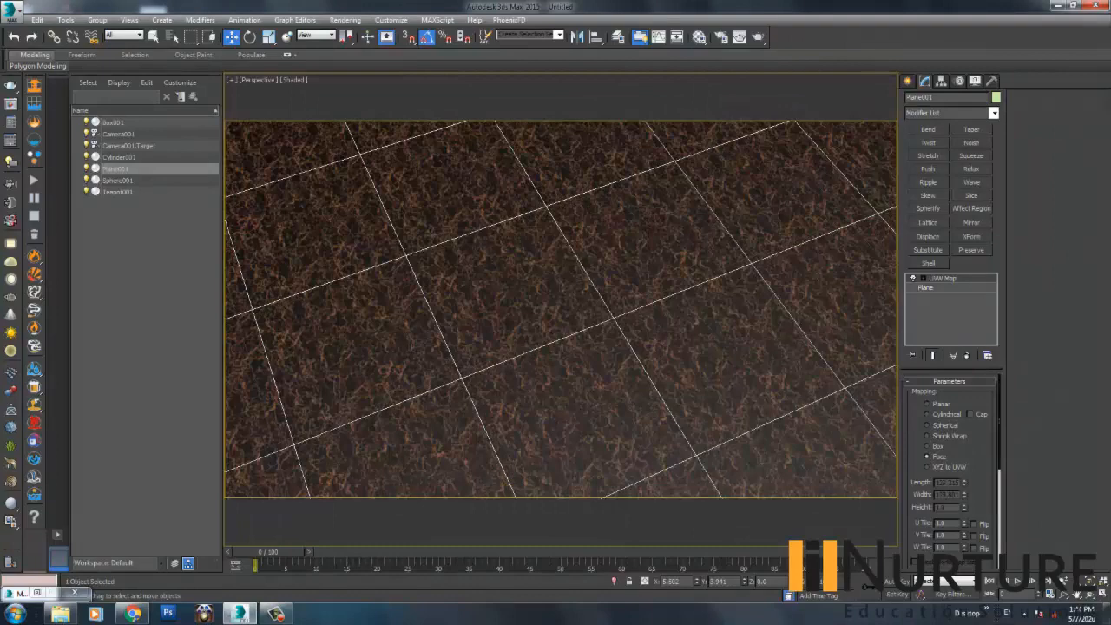
Set the plane's length and width segments to 5 in its base parameters
click(926, 289)
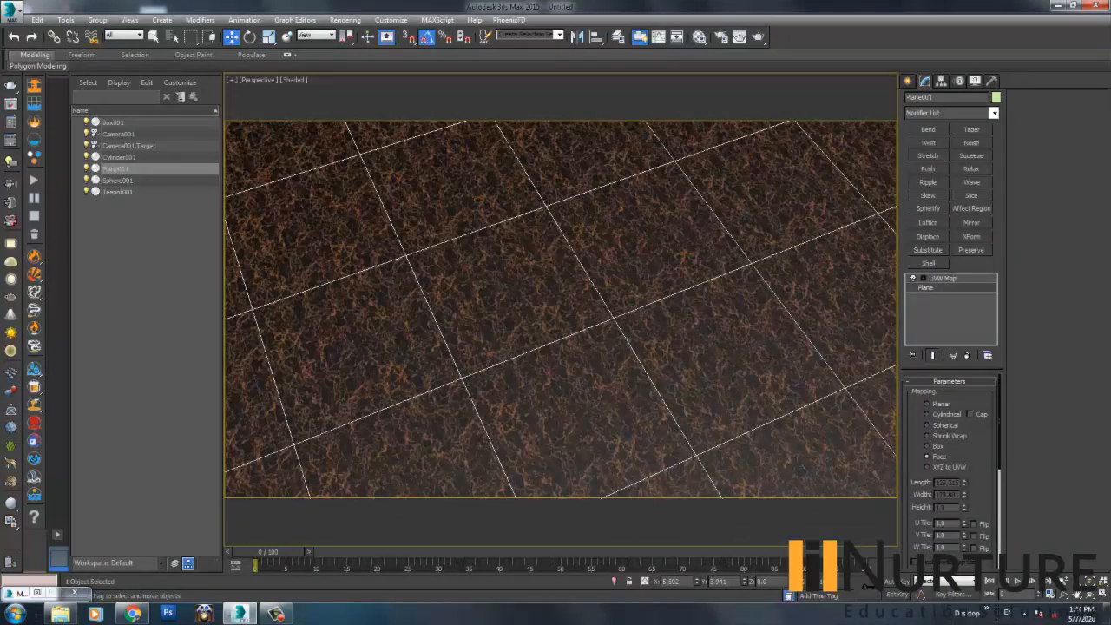
double_click(957, 426)
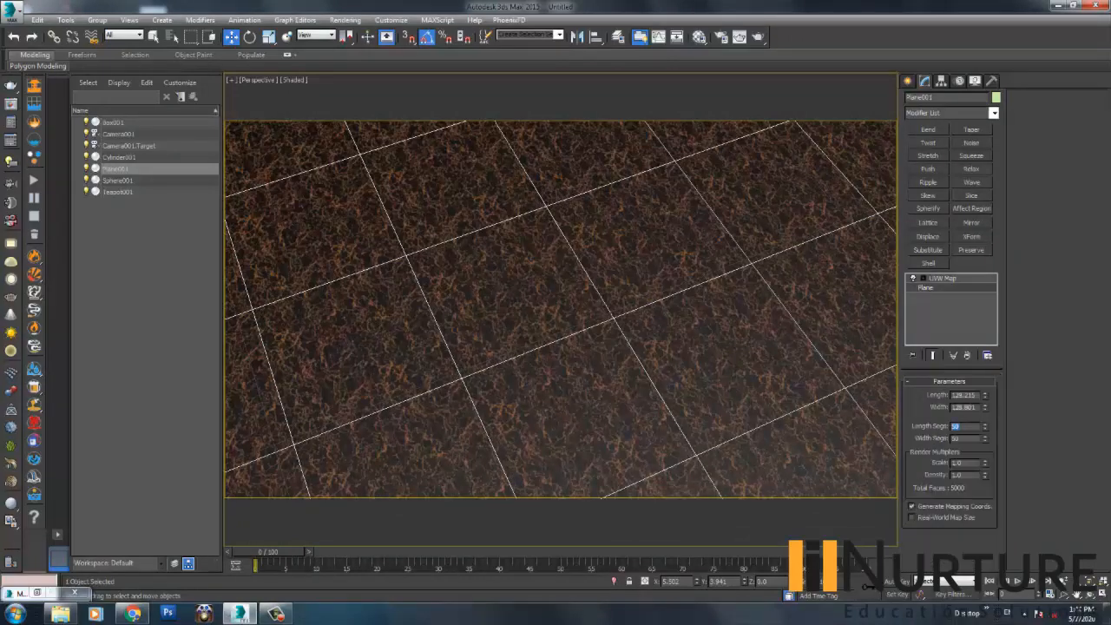
text(5)
key(Tab)
text(5)
key(Return)
Examine the face-mapped texture on the plane from a distance, up close and around its edges
scroll(712, 295, down, 8)
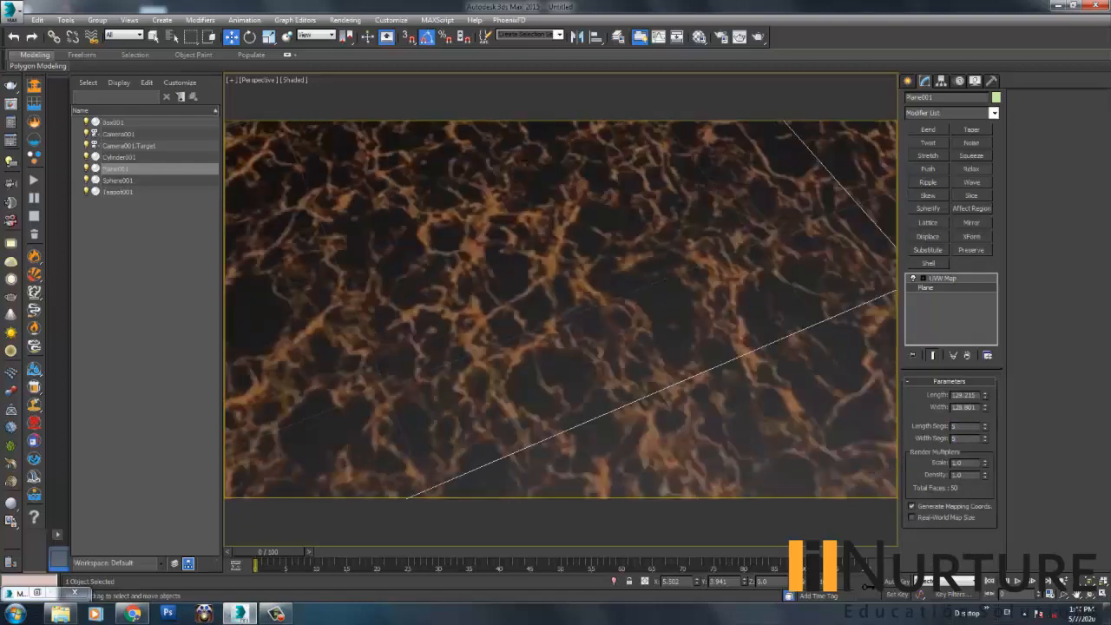
click(838, 226)
middle_drag(838, 225, 857, 231)
scroll(856, 235, down, 3)
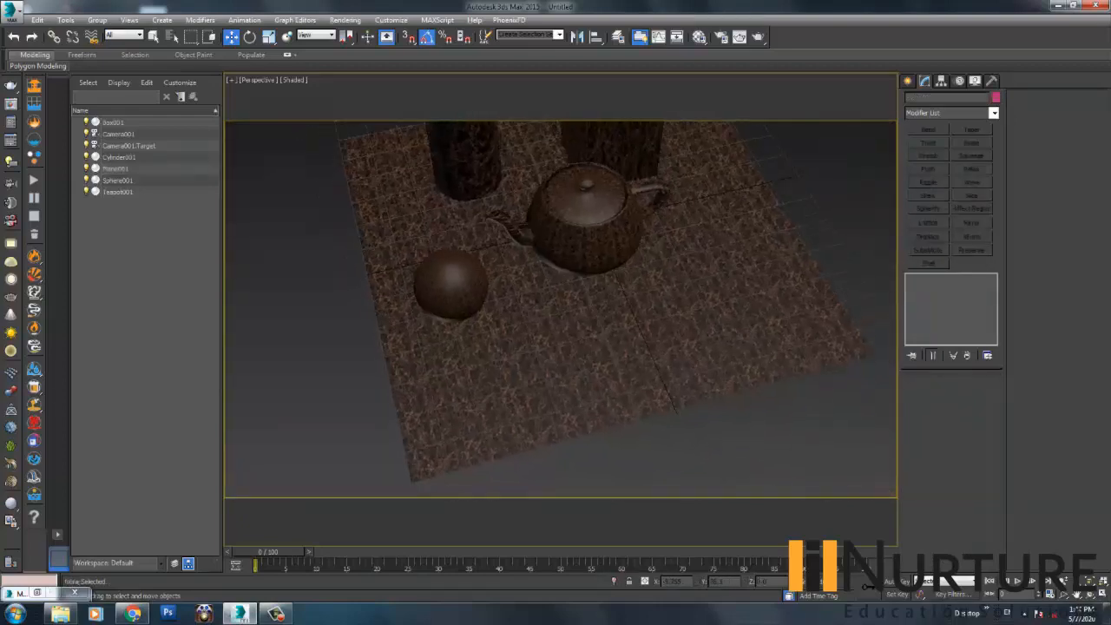
alt+middle_drag(747, 322, 652, 257)
scroll(391, 334, up, 6)
click(722, 289)
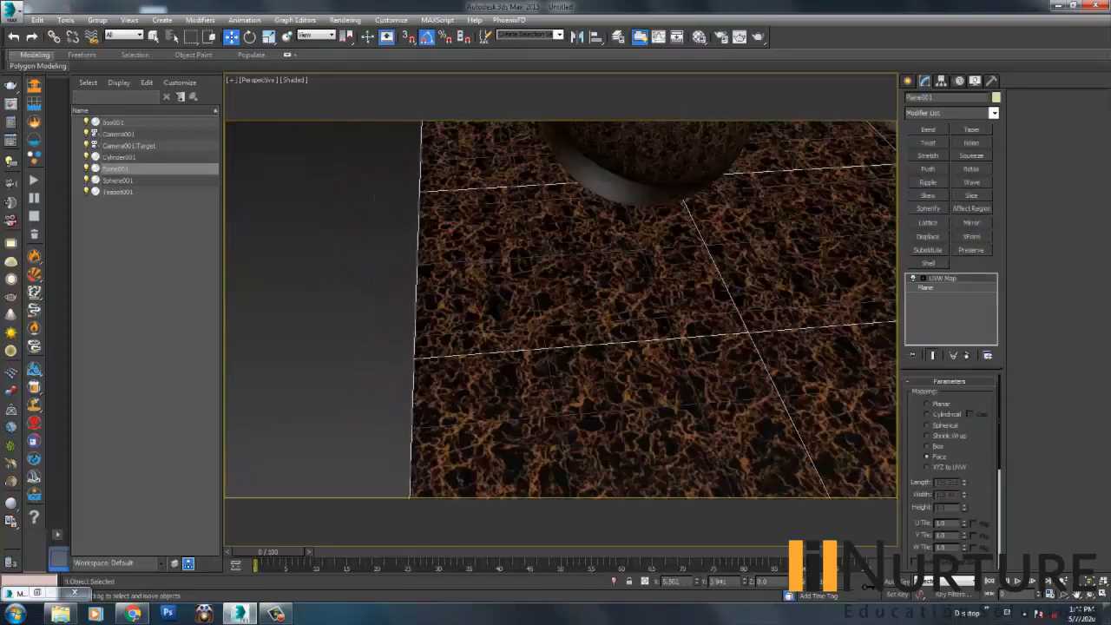
middle_drag(721, 289, 548, 276)
scroll(548, 277, down, 4)
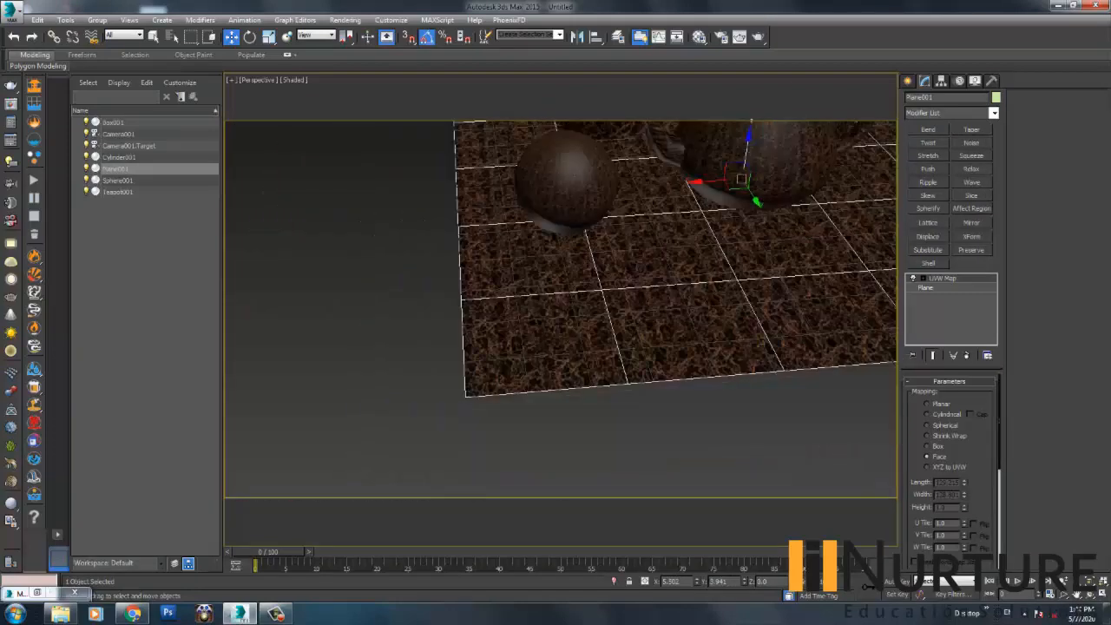
Assign the duplicate 01 - Default material to the plane, renaming it 412 to resolve the name conflict
key(m)
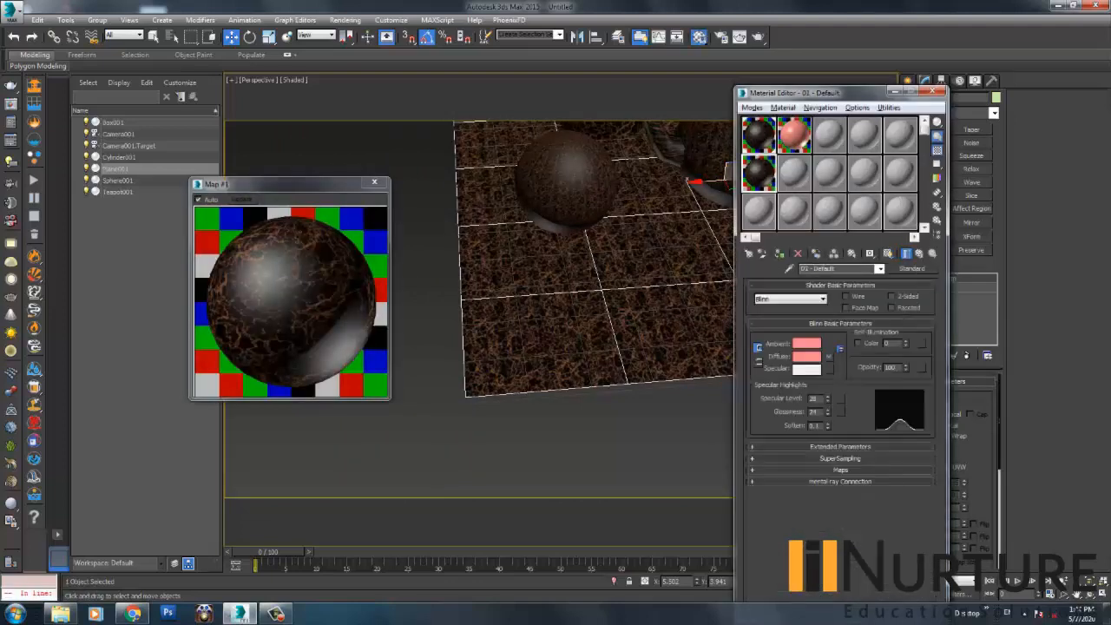
click(829, 357)
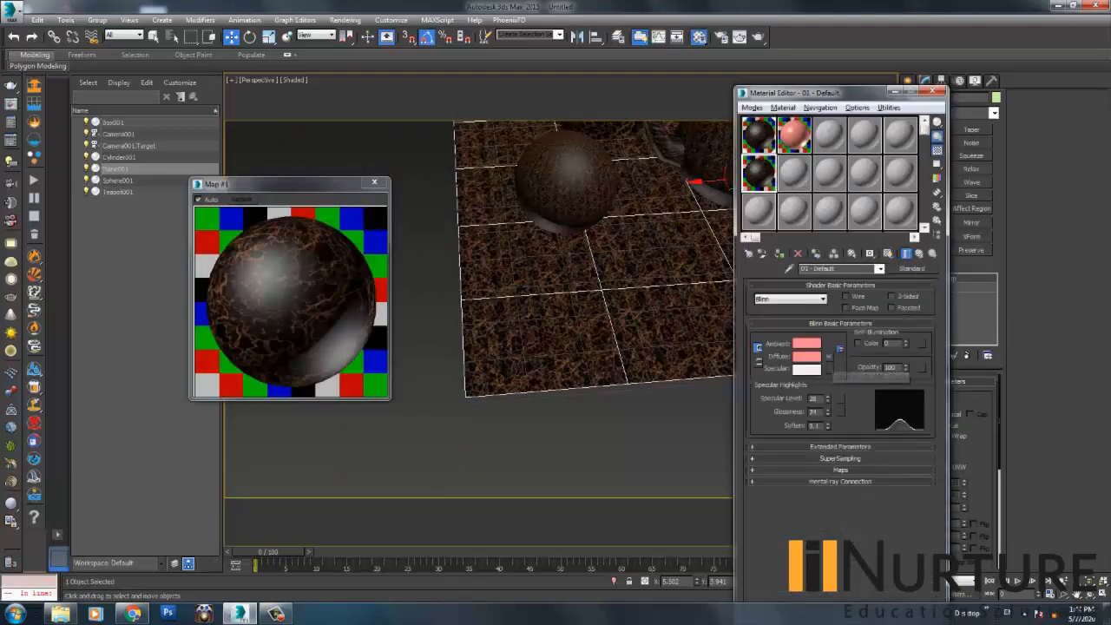
click(780, 254)
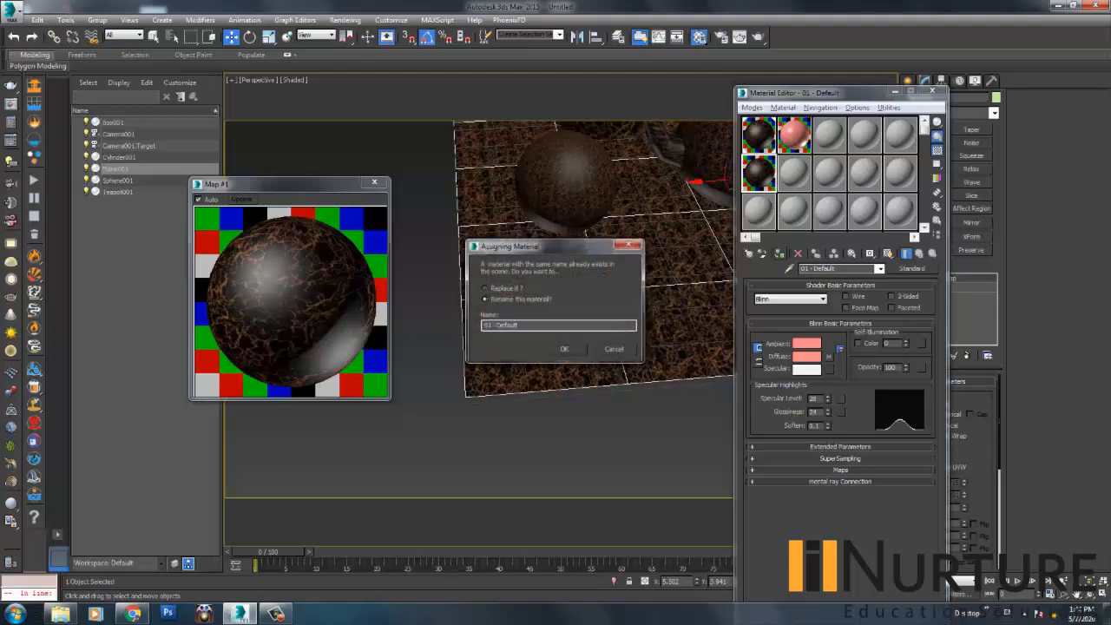
key(Return)
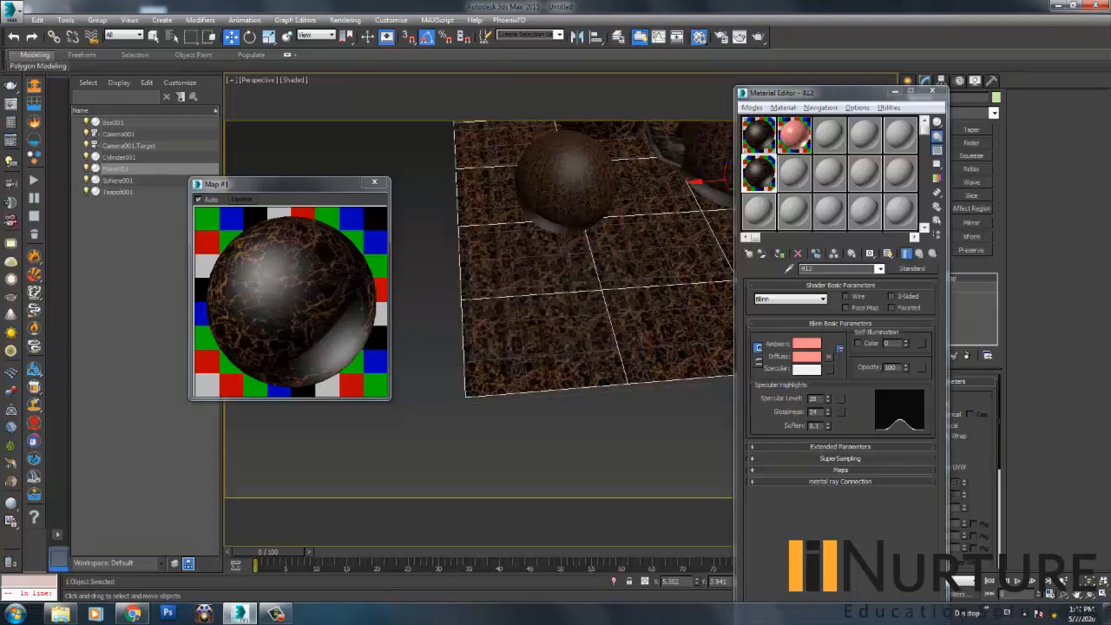
Replace the bitmap in material 412's diffuse map with GL_003_d.jpg from the ceramics folder and deselect the plane
click(855, 429)
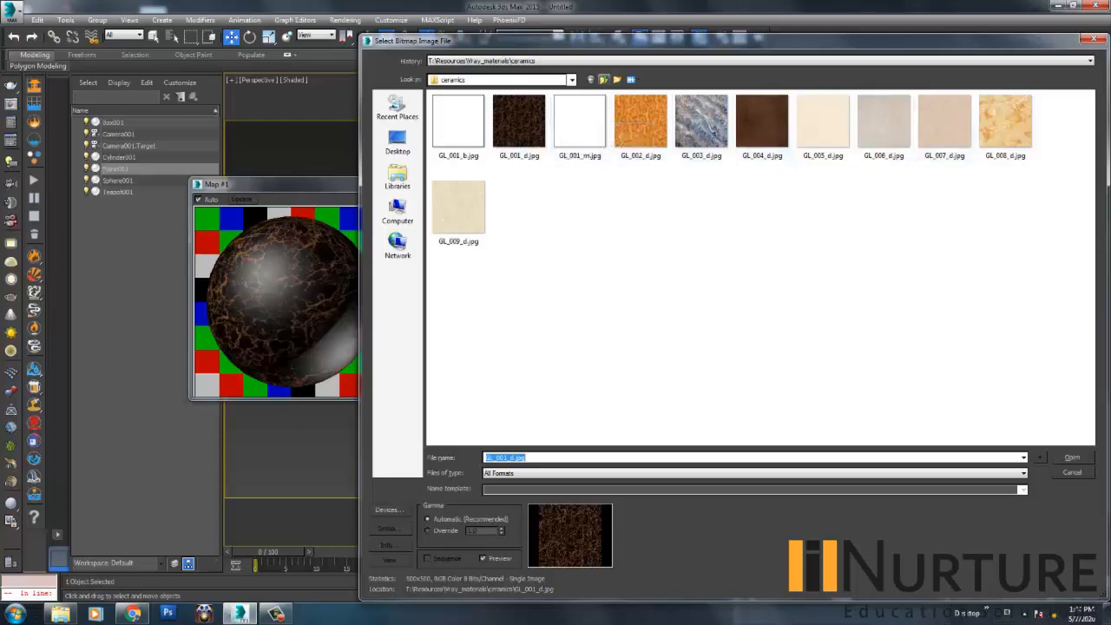
click(698, 123)
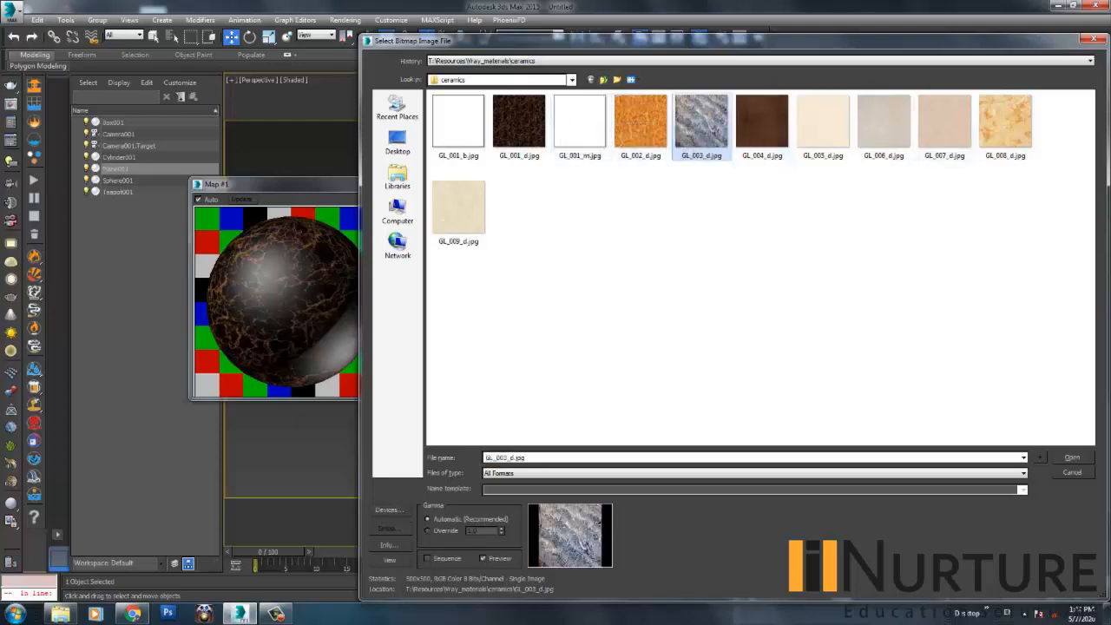
click(1072, 457)
click(573, 443)
Examine the tiling of the new stone texture on the plane from several angles and distances
middle_drag(573, 443, 500, 463)
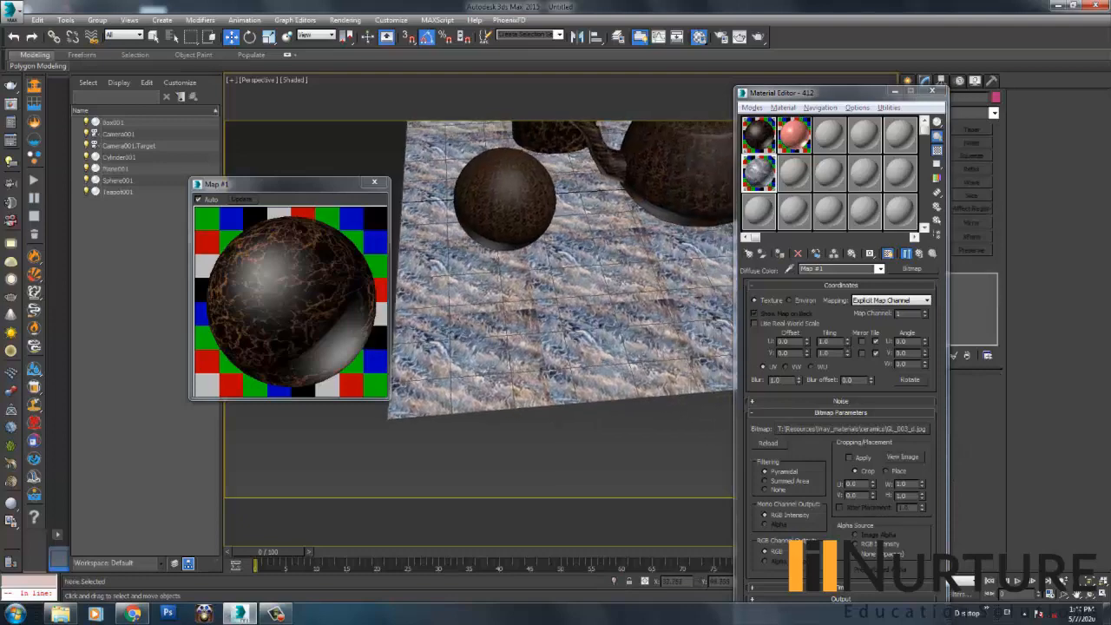
alt+middle_drag(499, 417, 496, 455)
scroll(512, 460, down, 3)
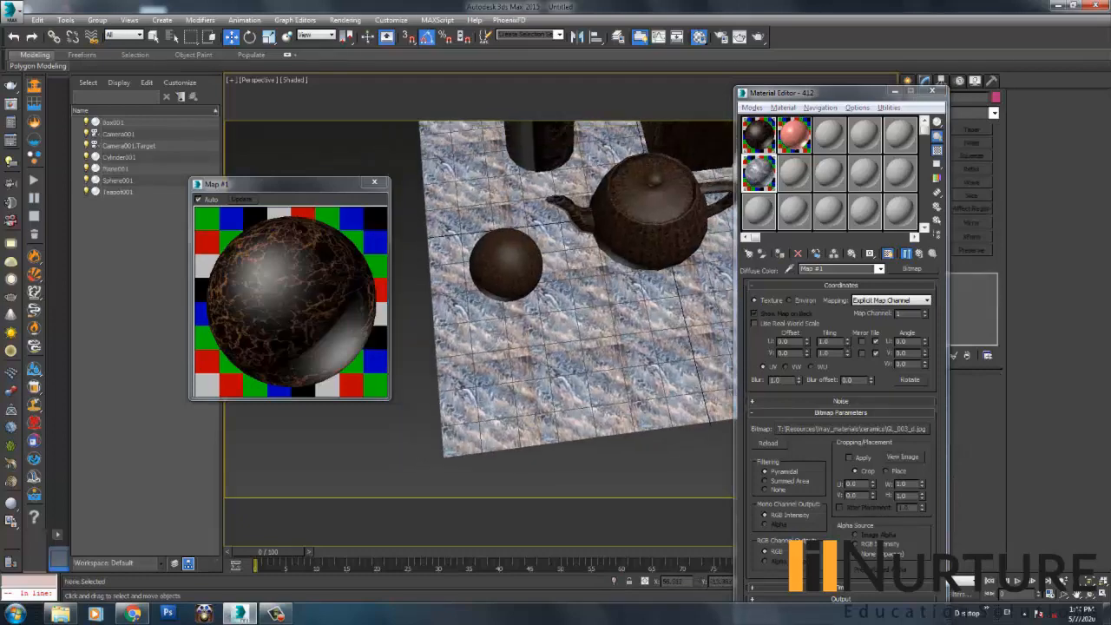
scroll(521, 374, down, 3)
scroll(521, 374, up, 3)
middle_drag(521, 373, 486, 333)
click(512, 334)
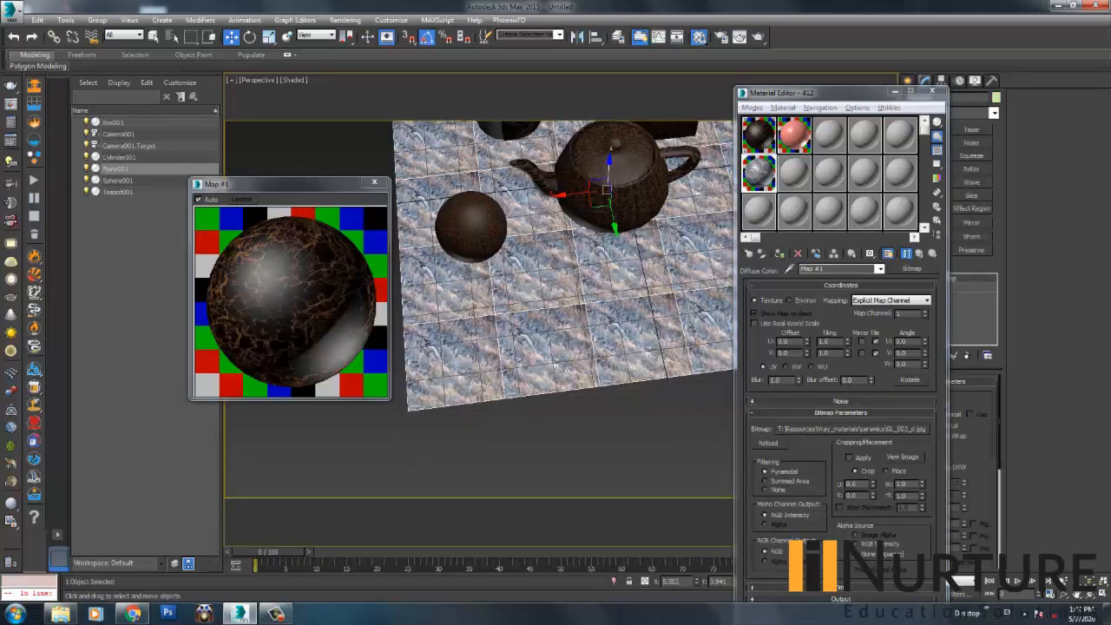
click(647, 443)
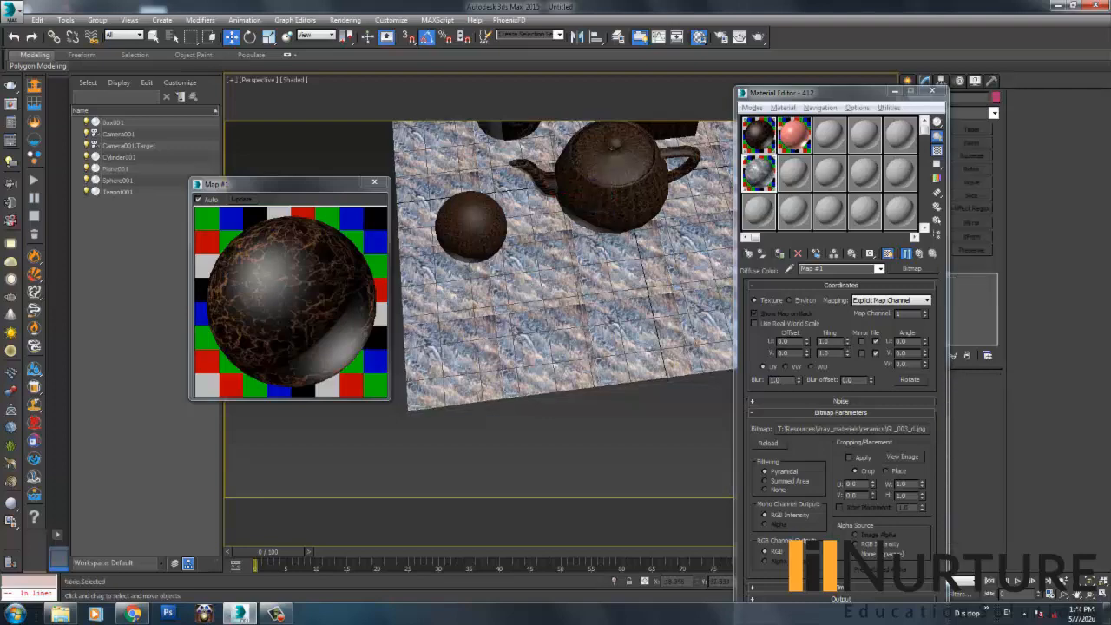
click(933, 91)
middle_drag(630, 187, 591, 243)
Reopen the Material Editor, close the enlarged Map #1 preview and return to the main parameters of material 412
click(700, 36)
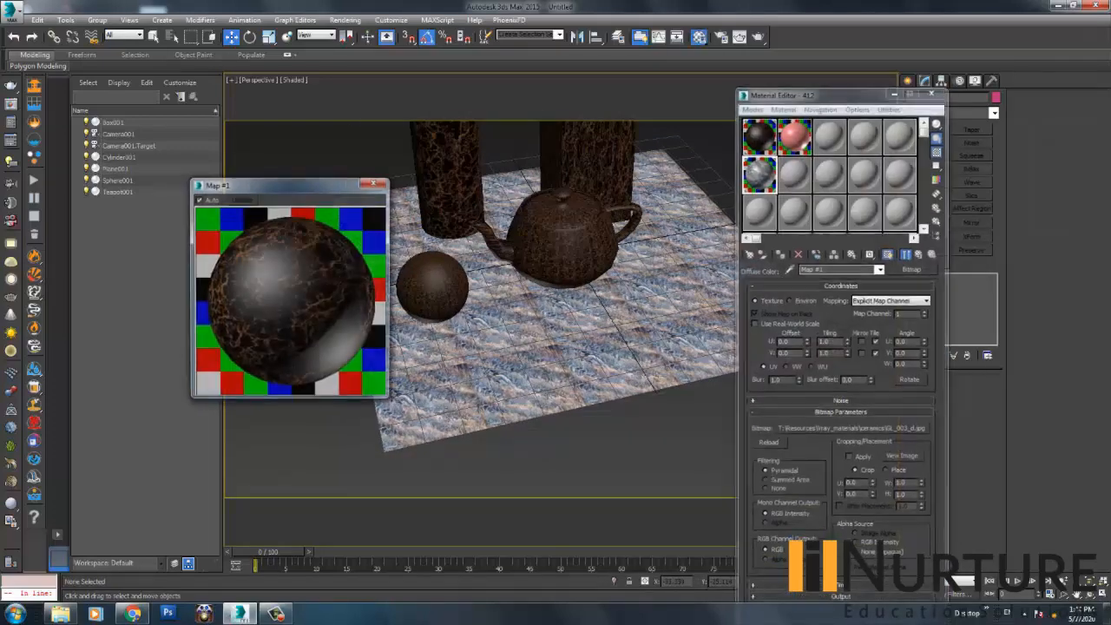
click(374, 182)
scroll(508, 269, down, 3)
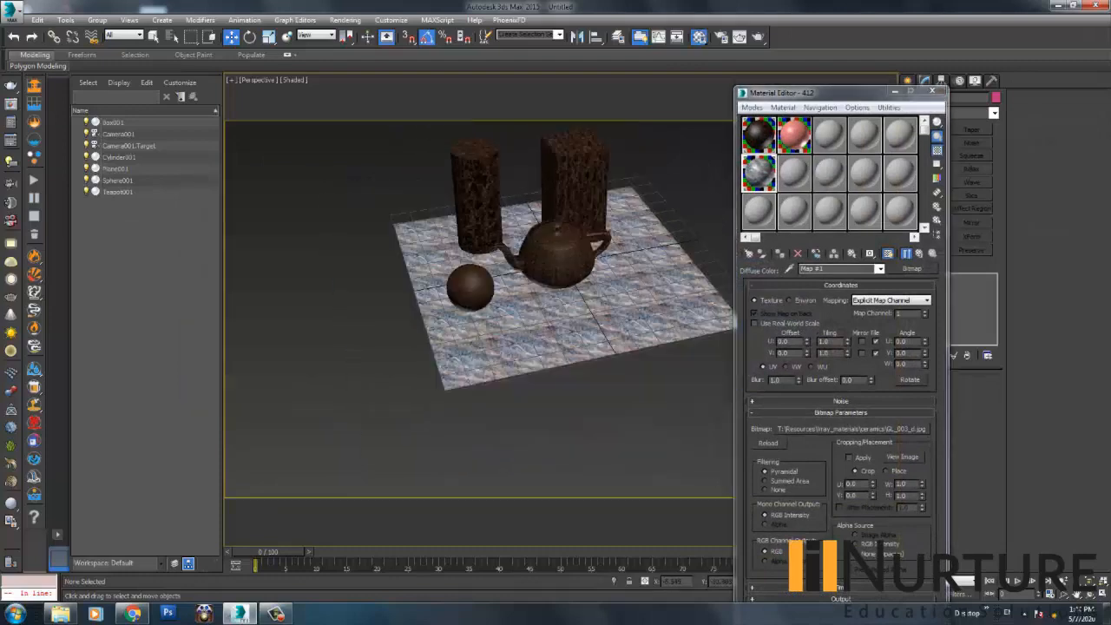
middle_drag(508, 269, 497, 343)
scroll(560, 274, up, 2)
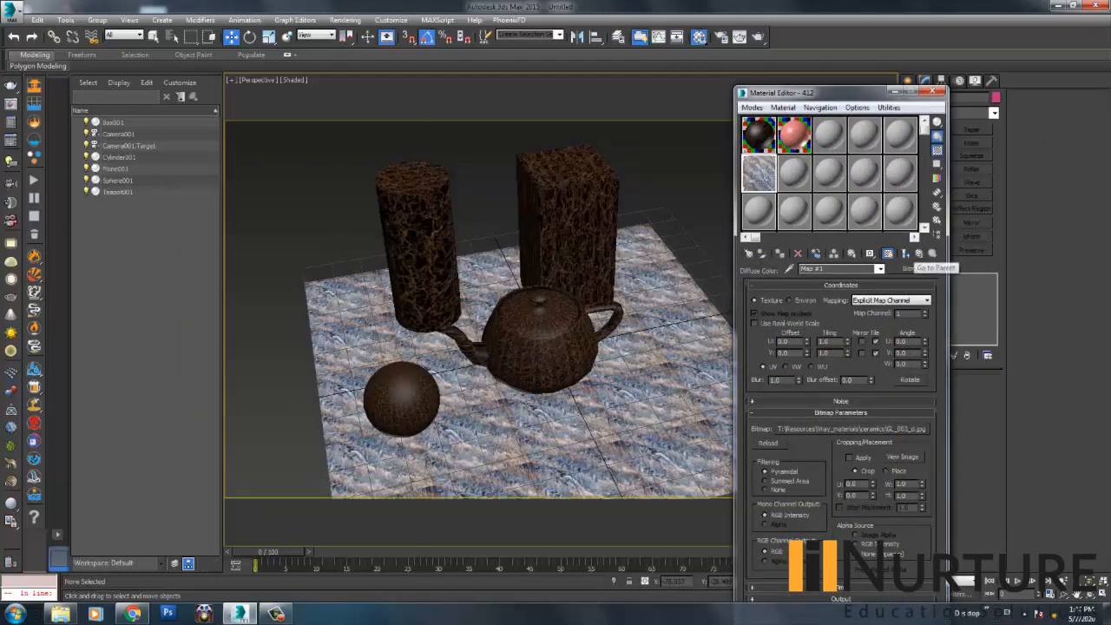
click(920, 253)
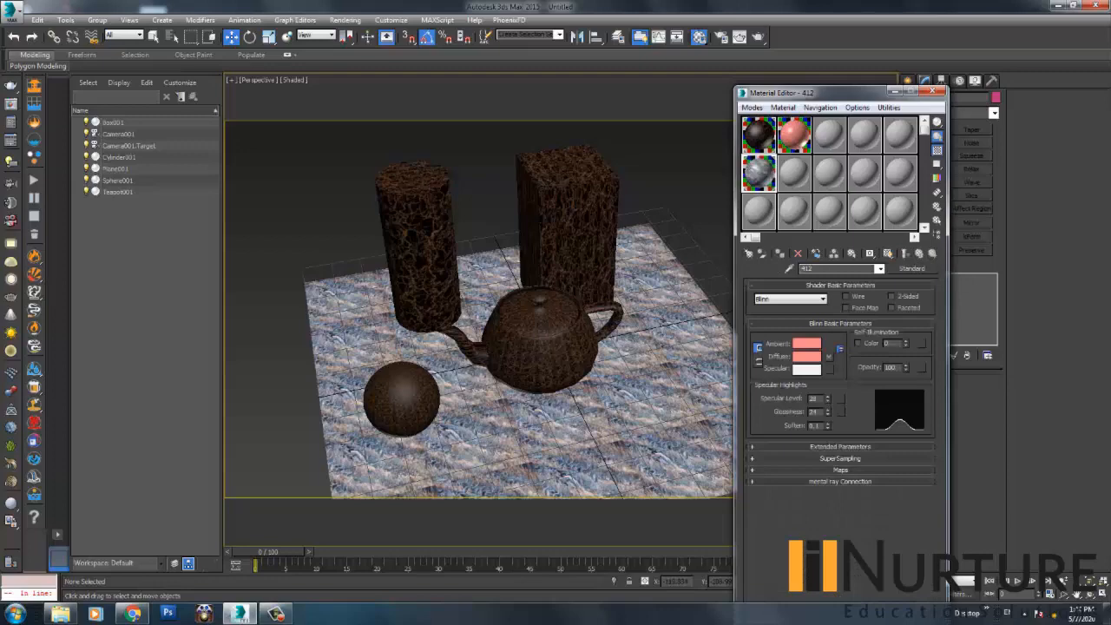
Select the sphere and load the GL_001_d.jpg bitmap as the Bump map of material 412
click(402, 398)
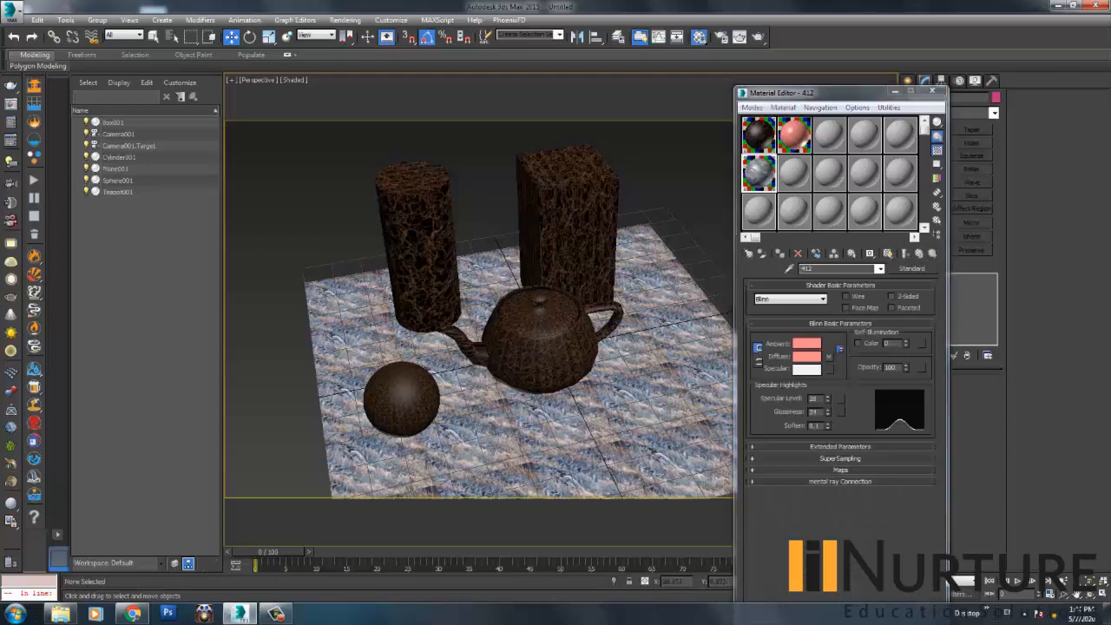
middle_drag(402, 398, 478, 277)
scroll(401, 347, up, 5)
scroll(478, 277, up, 3)
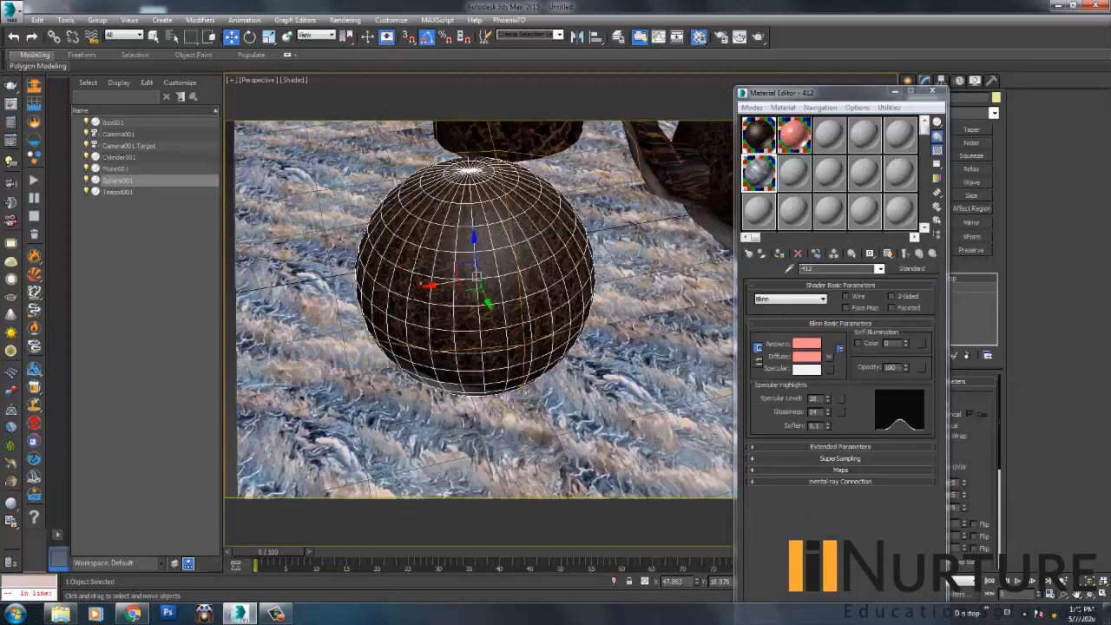
click(841, 470)
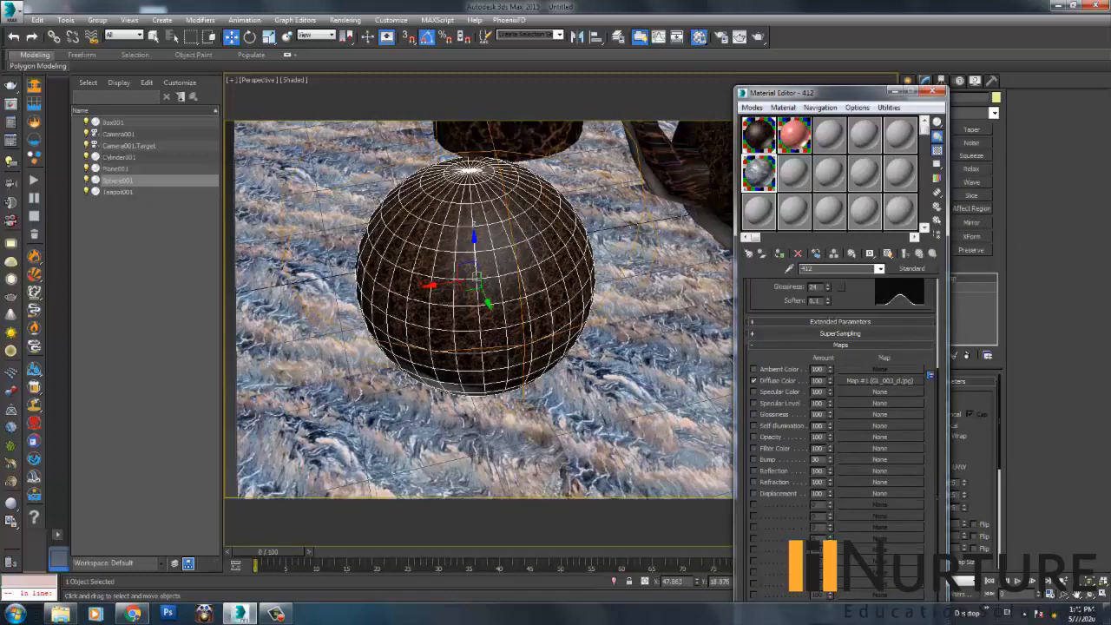
click(880, 470)
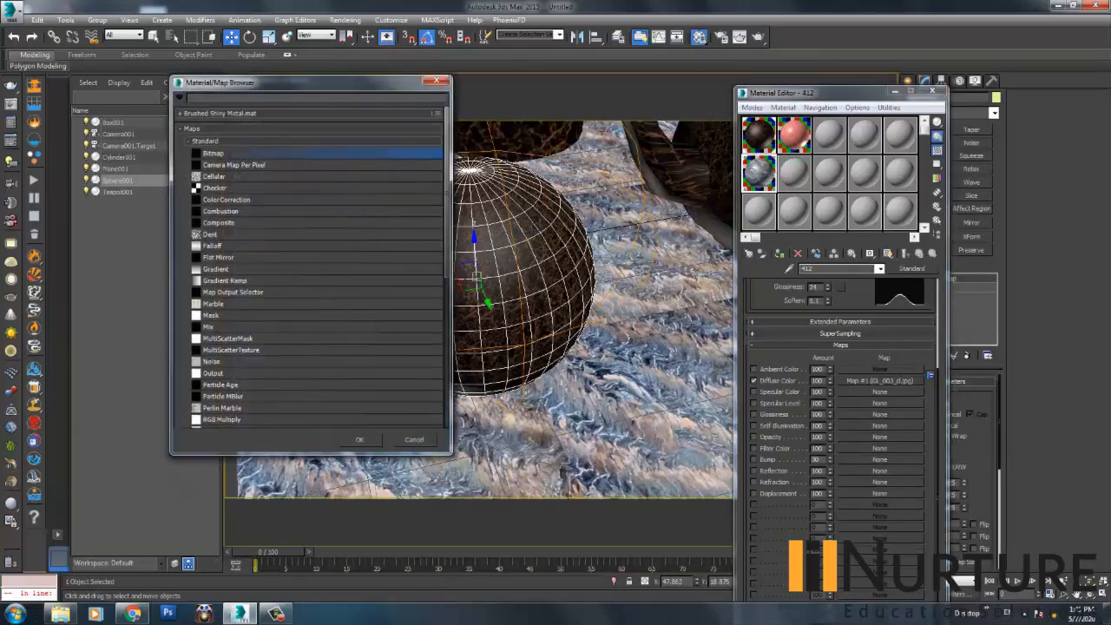
double_click(218, 153)
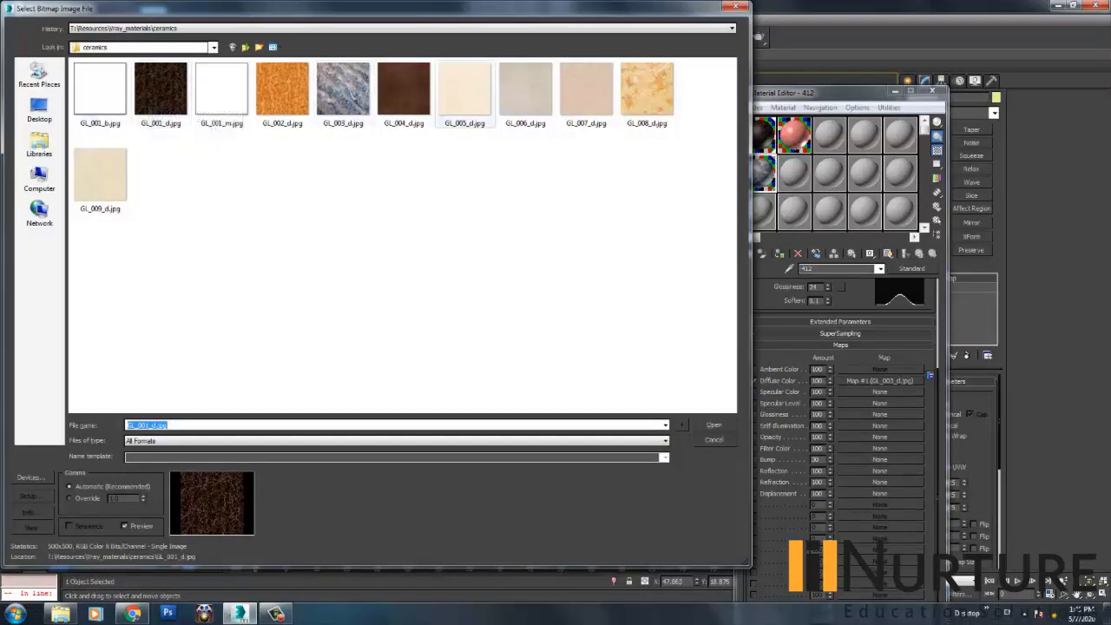
click(162, 96)
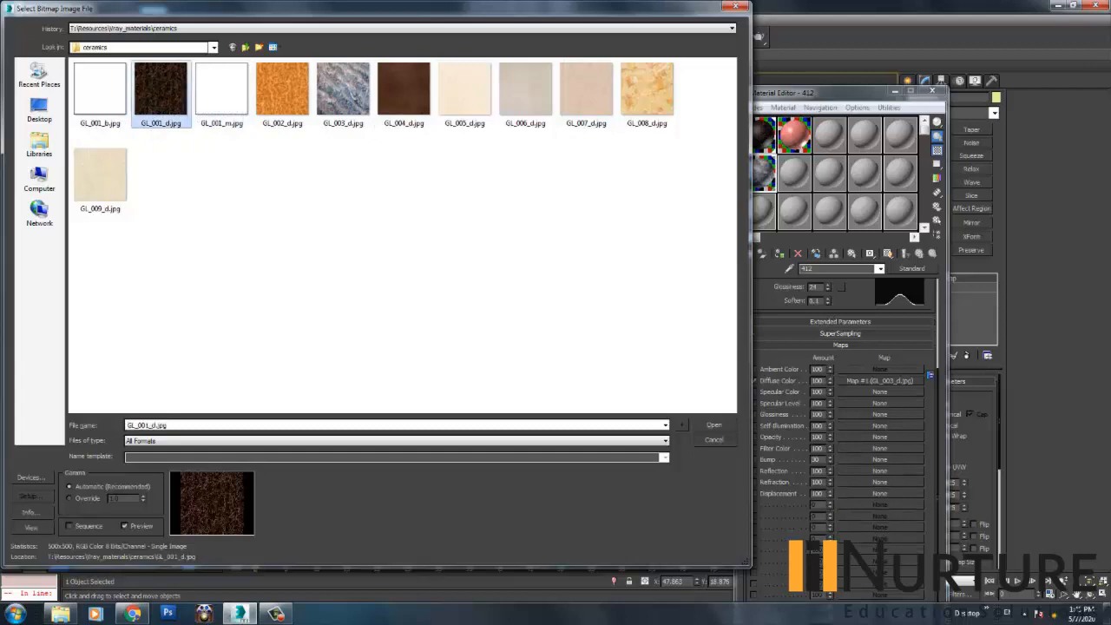
click(715, 425)
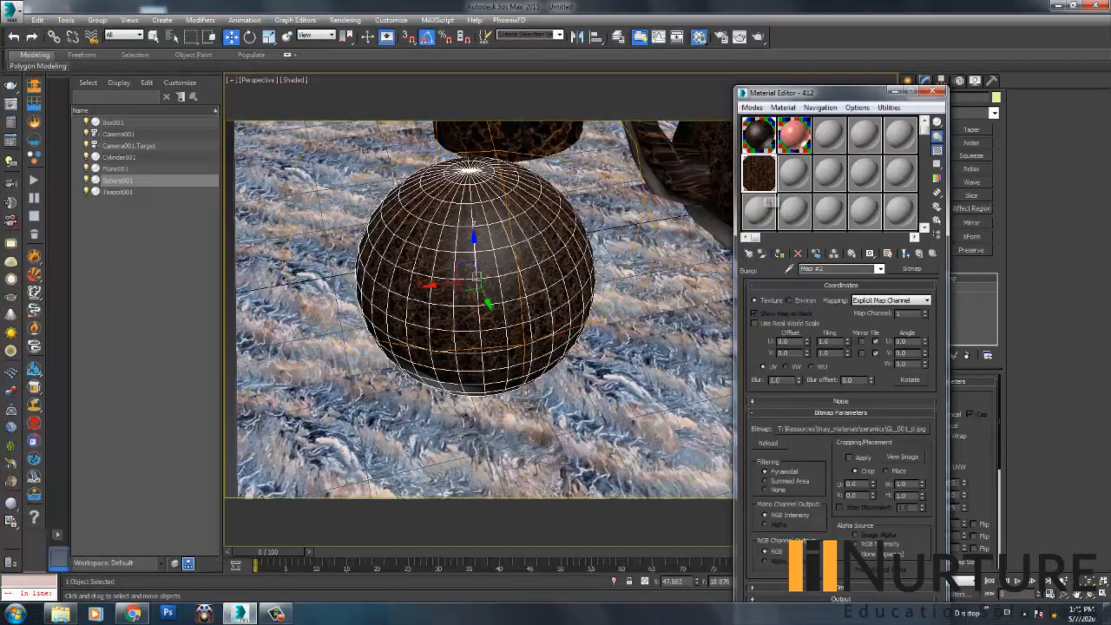
click(920, 253)
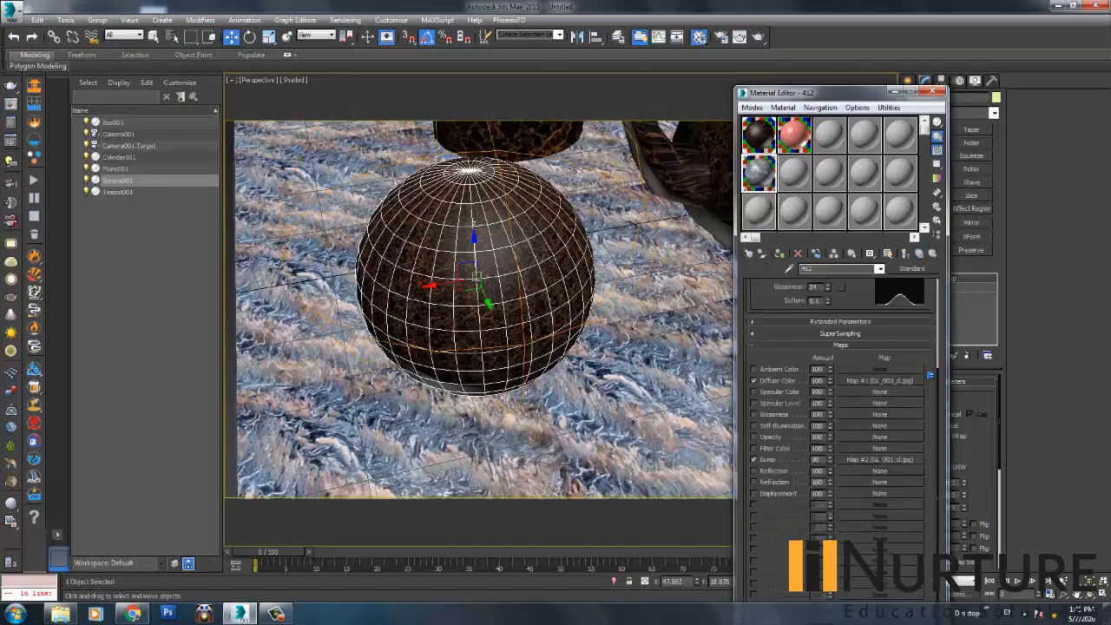
Set material 412's Bump amount to 100, checking the effect in an enlarged sample preview and closing it
double_click(765, 186)
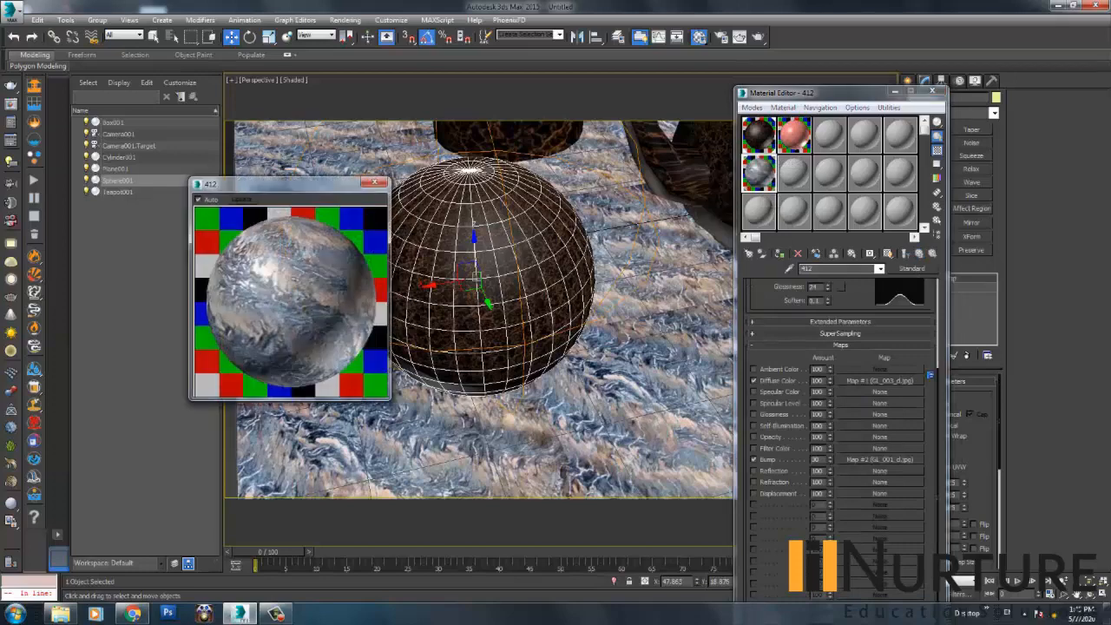
double_click(817, 459)
text(100)
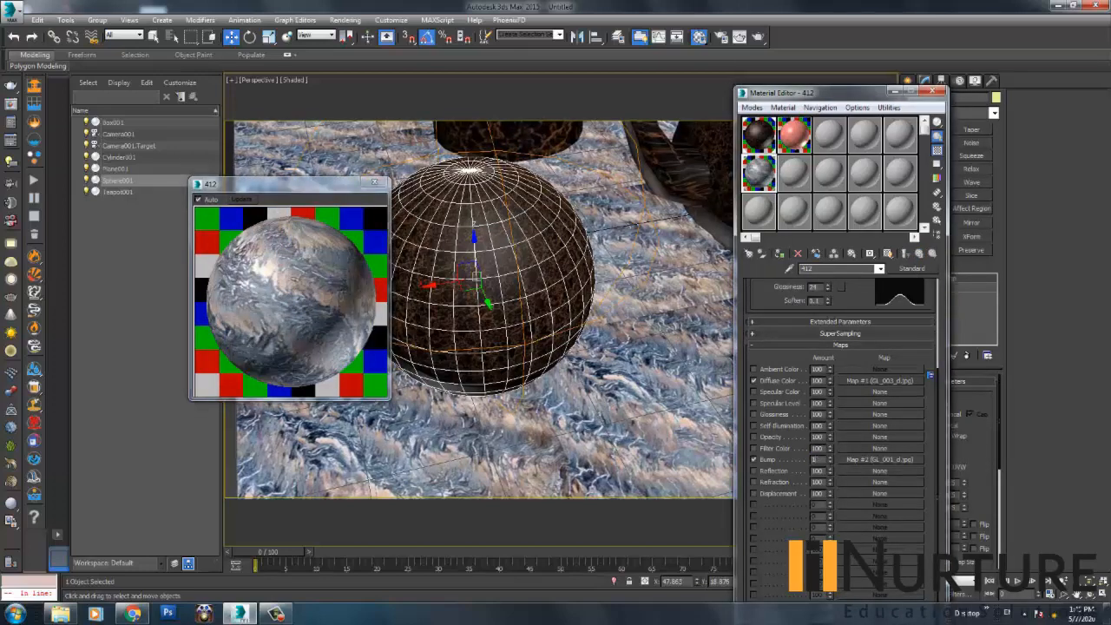
key(Return)
scroll(608, 312, down, 5)
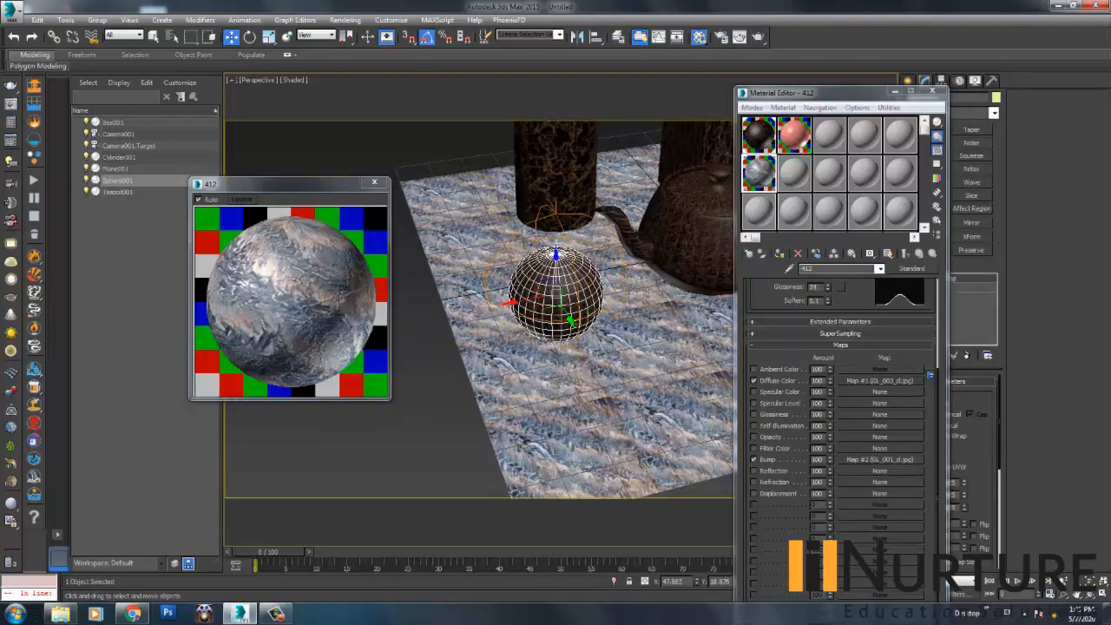
click(374, 182)
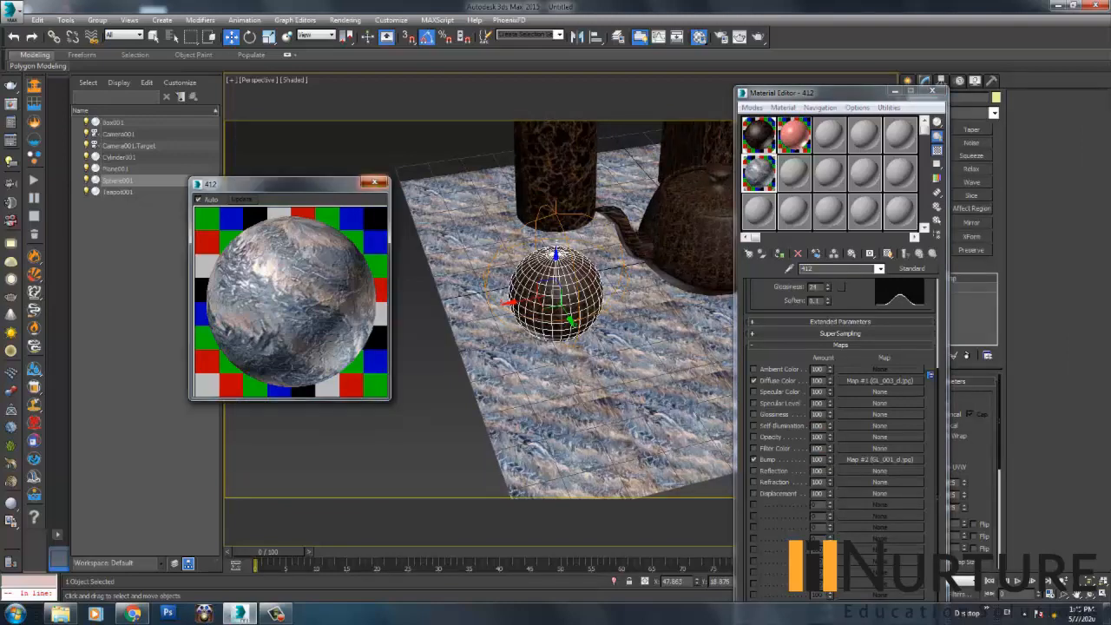
Frame the whole plane and its objects, shift the Material Editor off the modifier settings, and deselect the sphere
middle_drag(556, 299, 417, 323)
scroll(347, 327, down, 3)
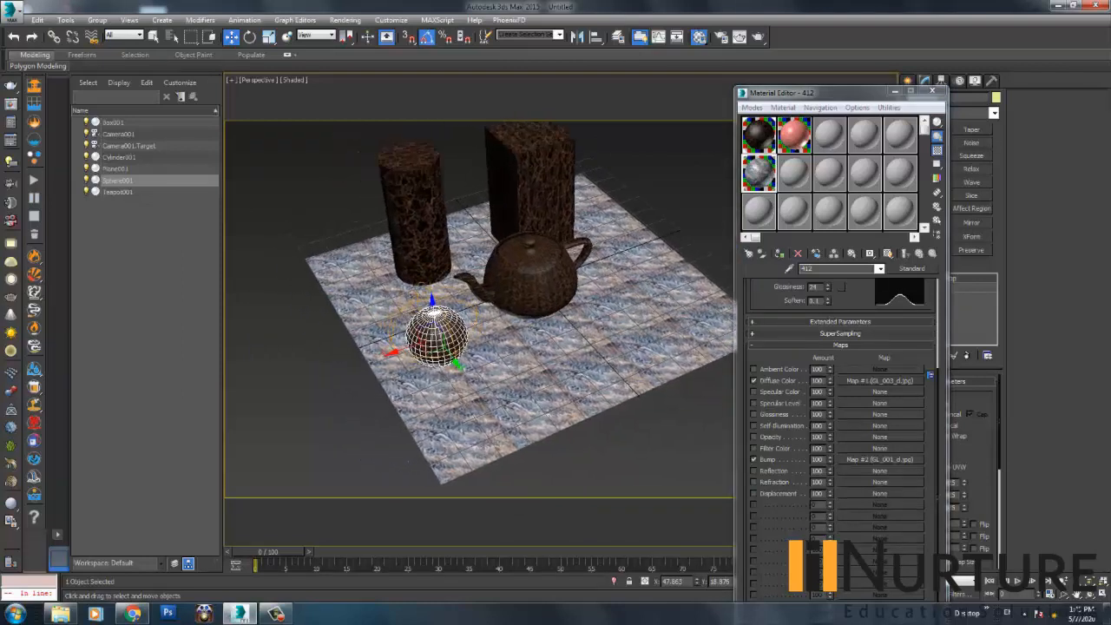
scroll(841, 391, up, 3)
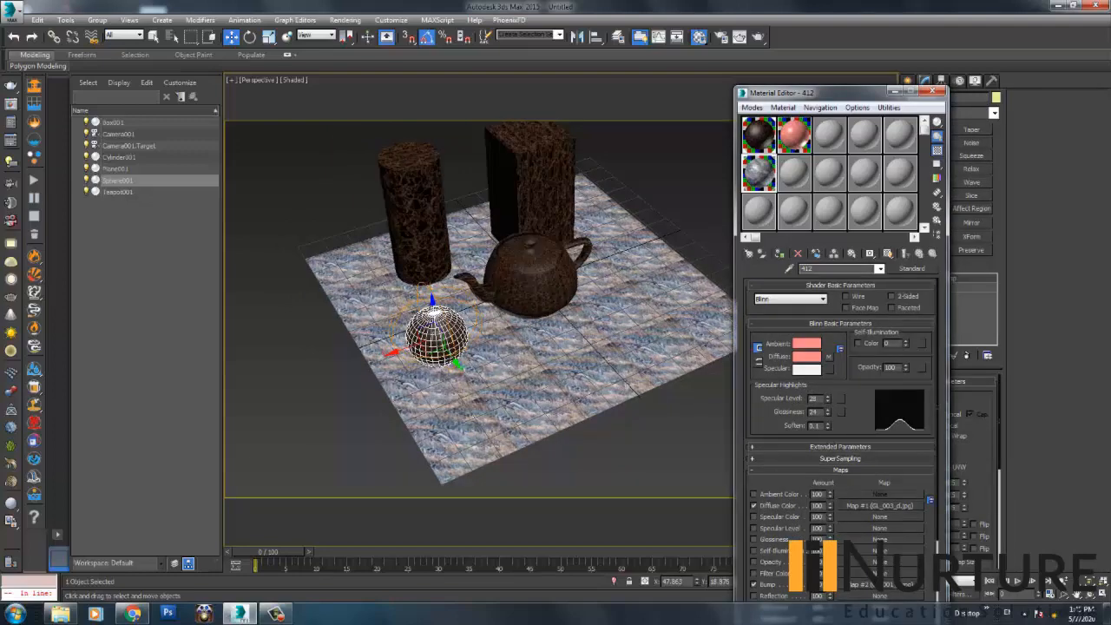
drag(840, 93, 778, 87)
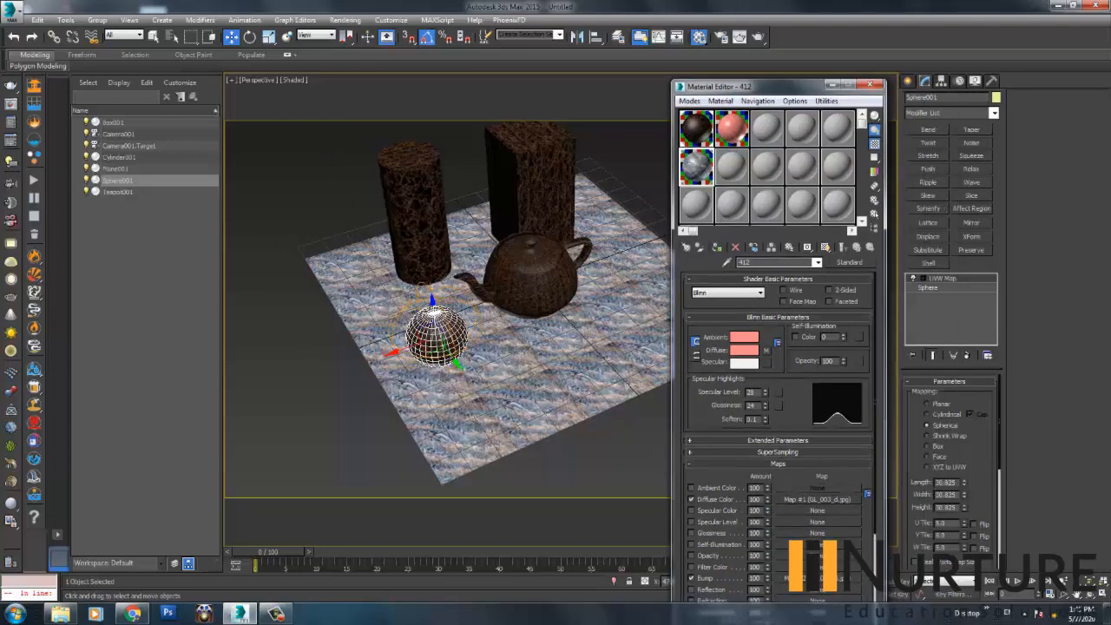
click(600, 458)
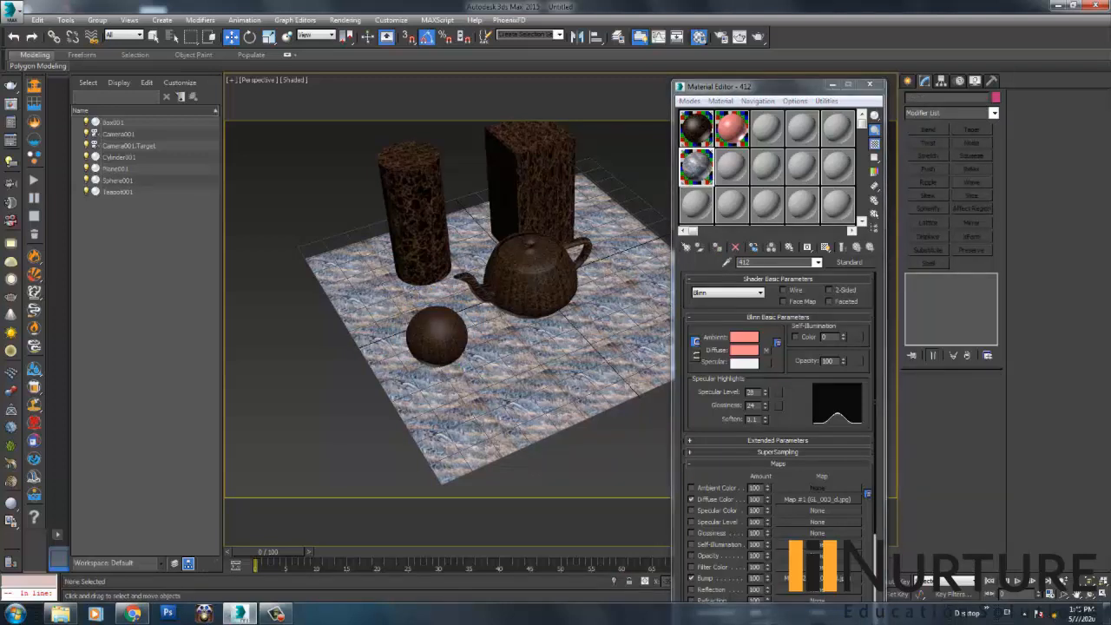
Open the Material/Map Browser for material 412 and look through its materials, maps, scene materials and sample slots
click(687, 247)
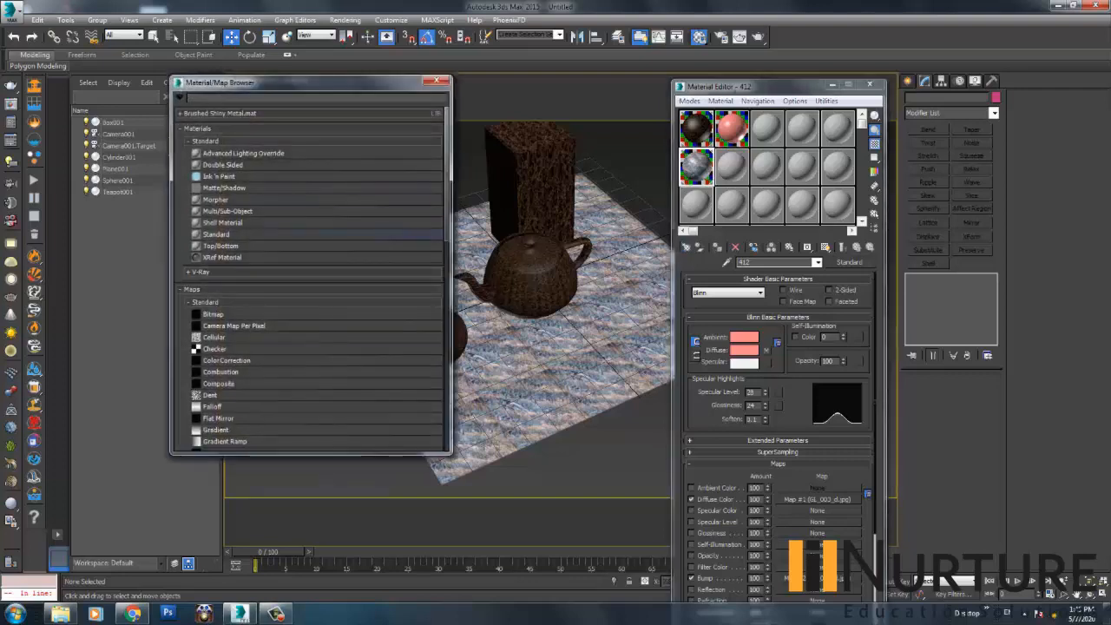
scroll(311, 278, down, 6)
scroll(311, 278, down, 10)
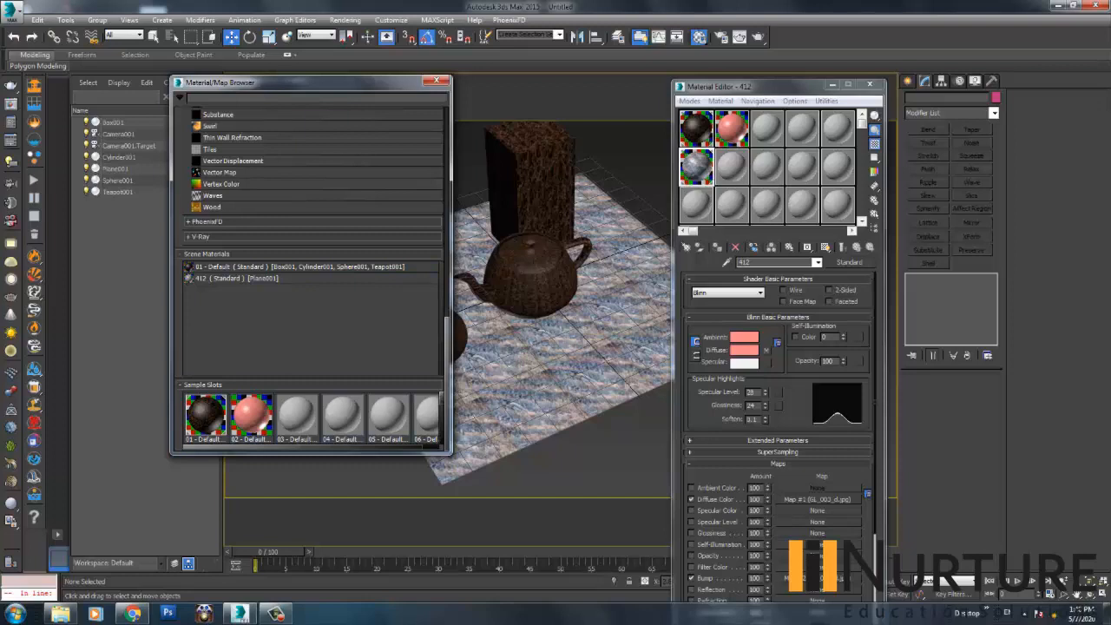
drag(451, 453, 465, 469)
scroll(318, 160, up, 6)
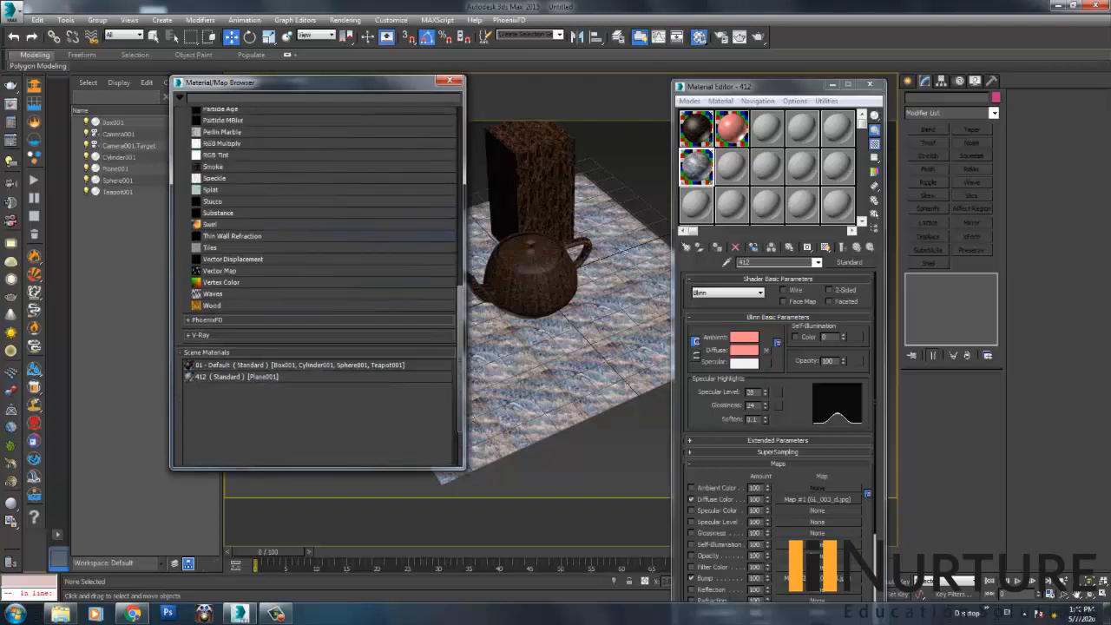
scroll(317, 165, up, 5)
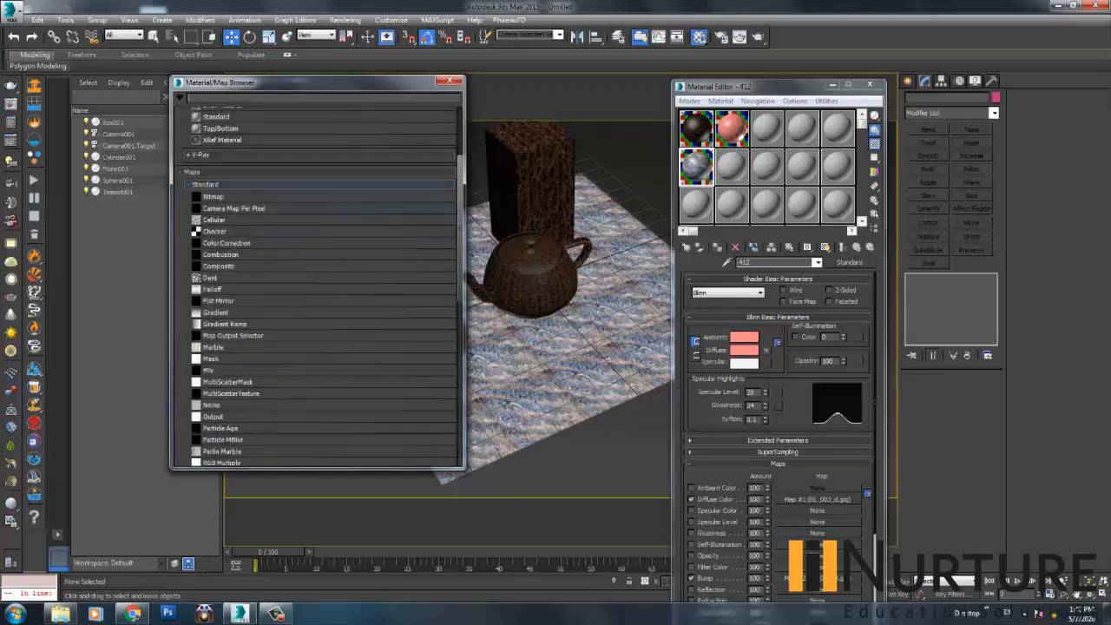
drag(318, 82, 366, 83)
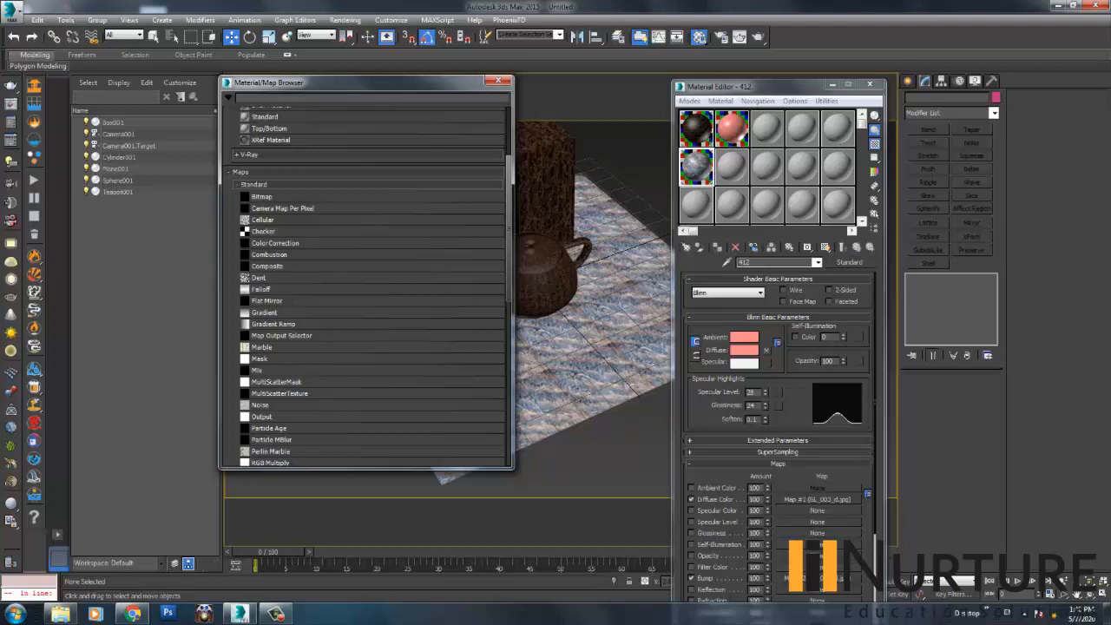
drag(365, 83, 389, 84)
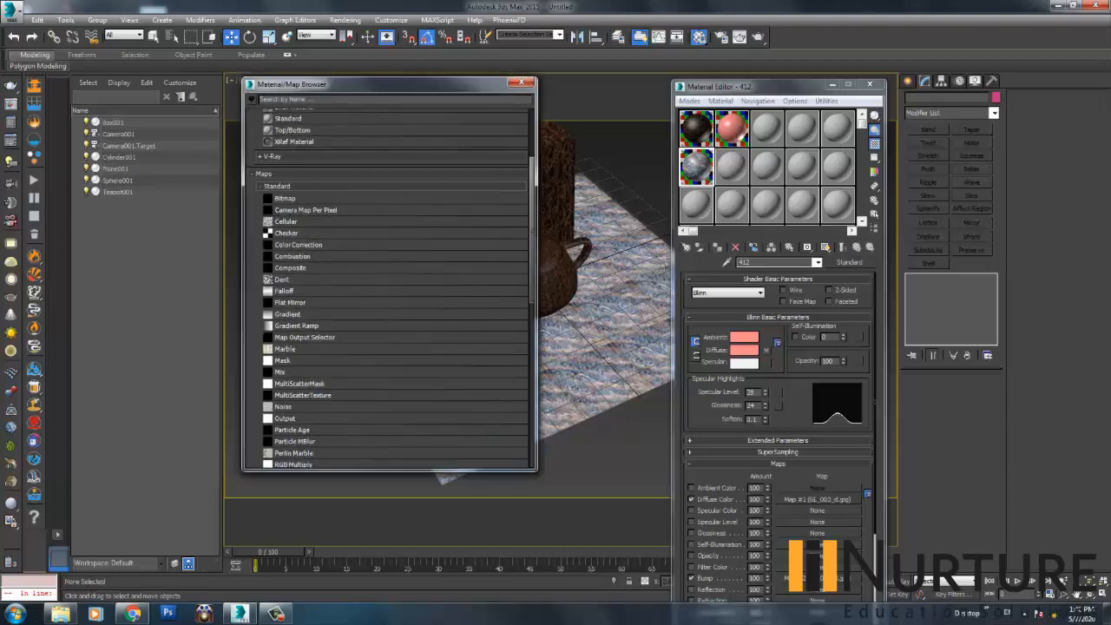
Start opening a material library, and in Windows Explorer go to the Resources\Vray_materials folder on the DATA_VOL (T:) drive
click(250, 98)
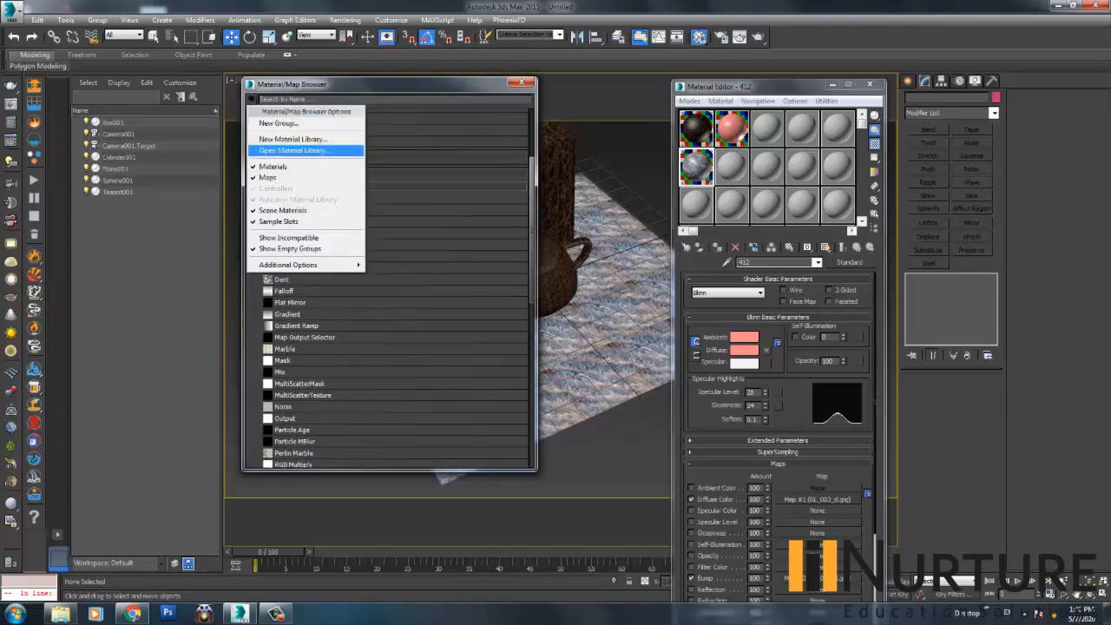
click(294, 150)
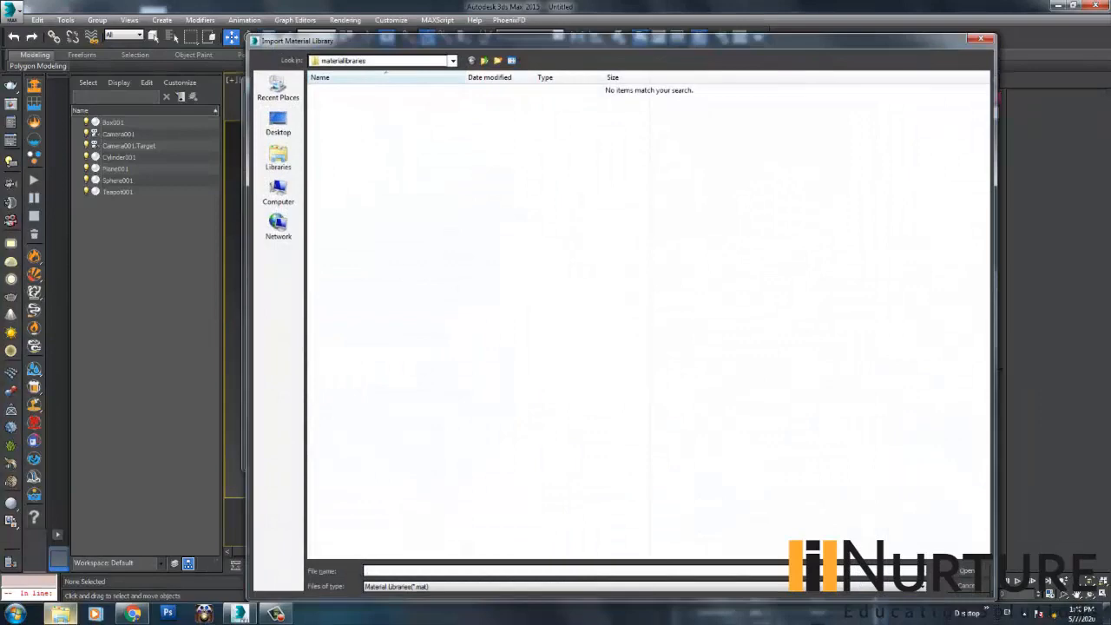
click(60, 614)
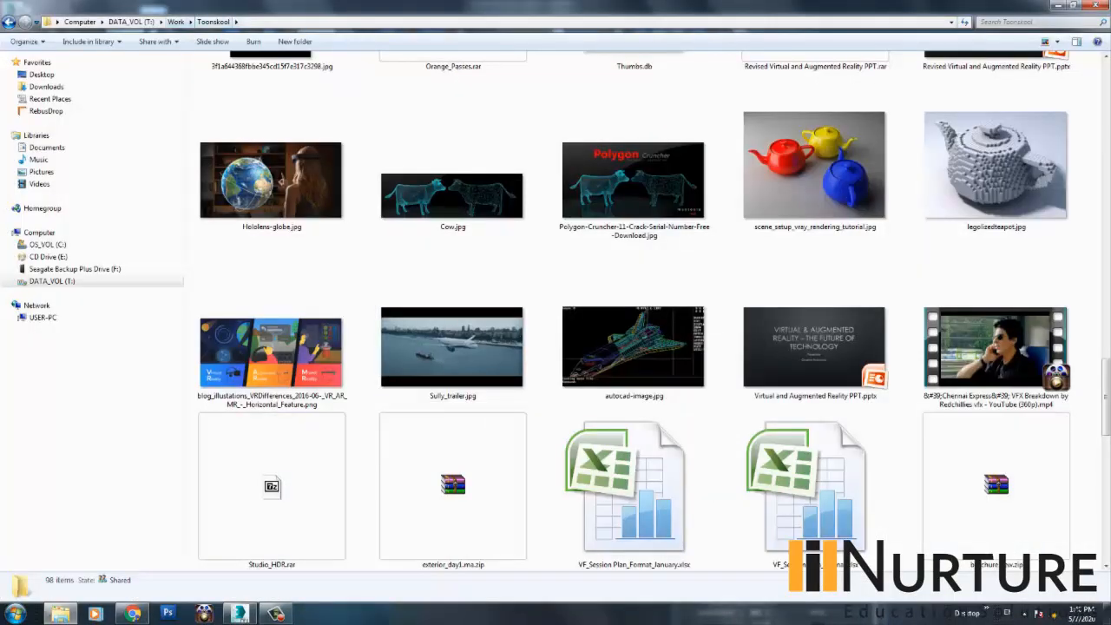
click(176, 21)
click(131, 22)
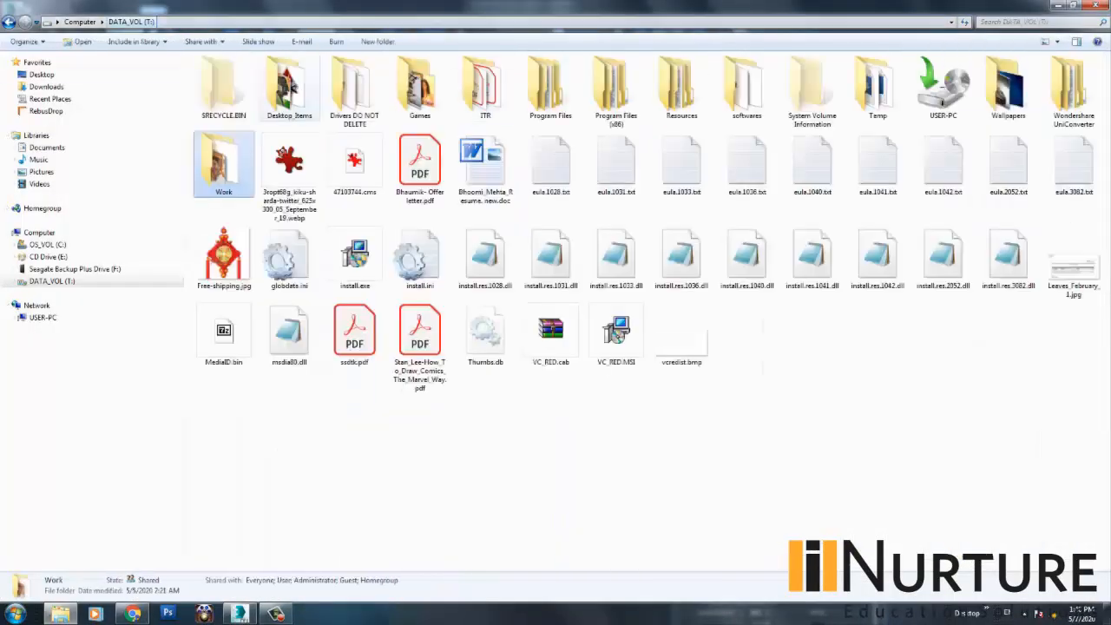
double_click(681, 88)
double_click(261, 196)
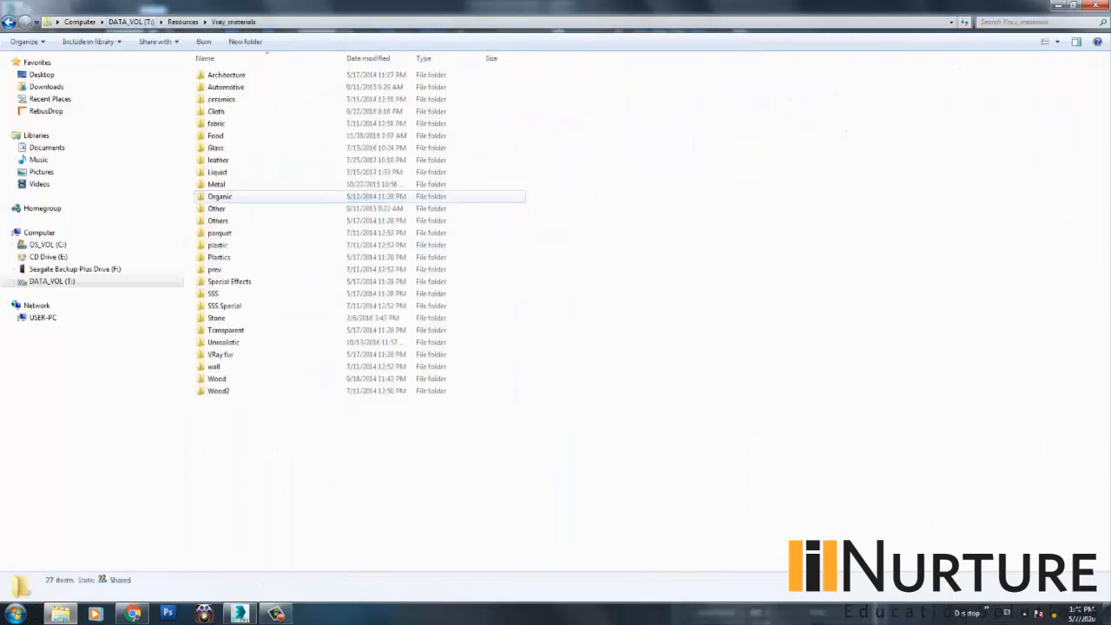
Find the Adocreto.mat file inside the Adocreto folders of the Architecture category, widening the name column for reading
double_click(230, 75)
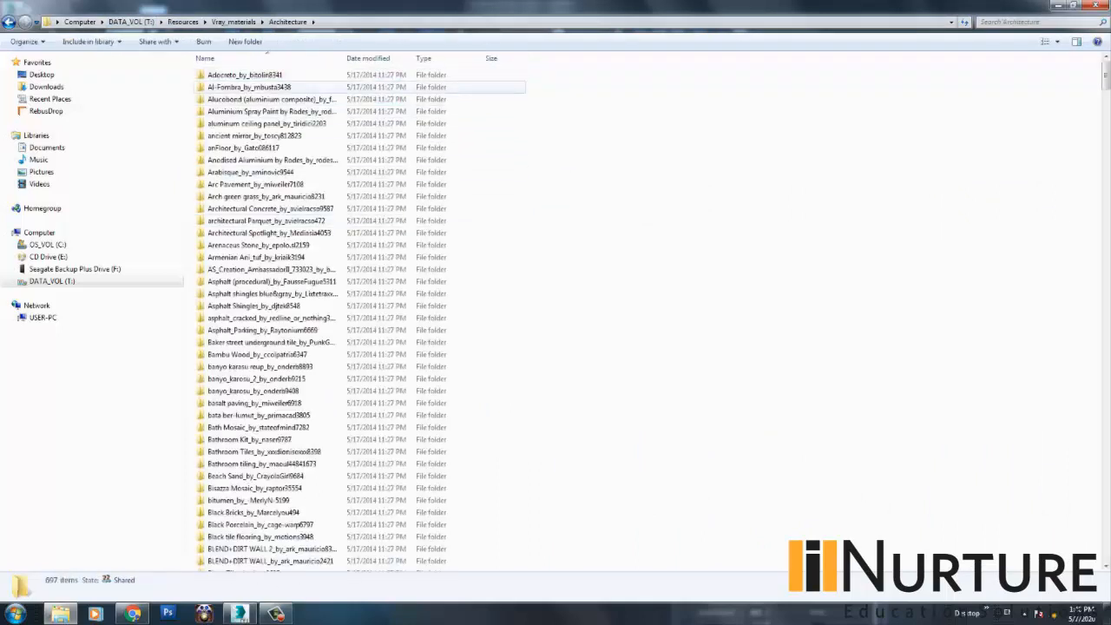
drag(342, 59, 432, 58)
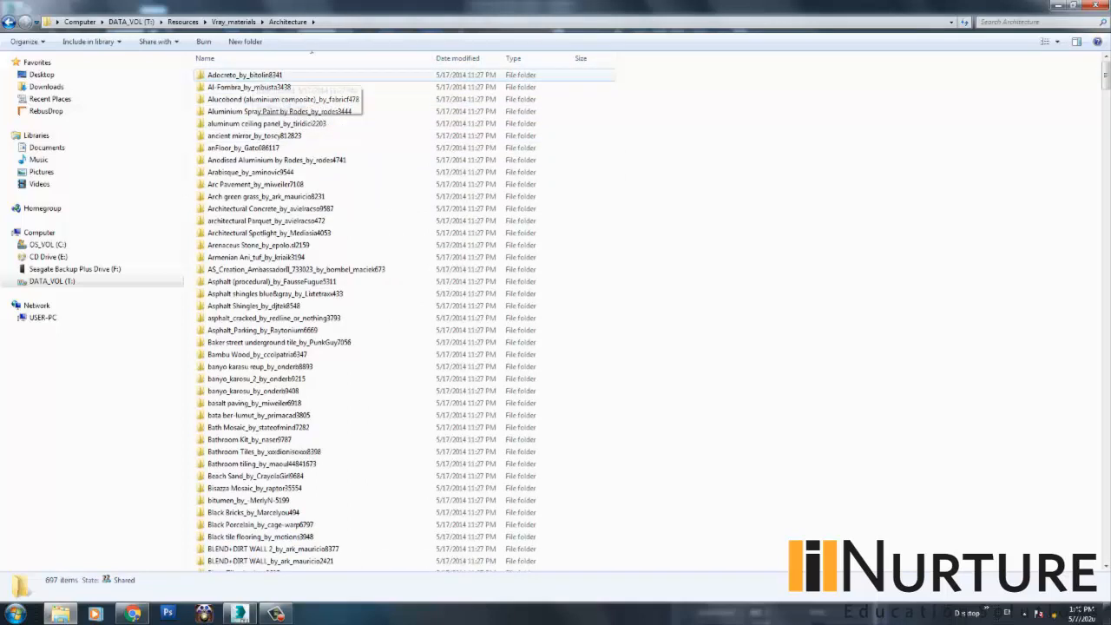
double_click(243, 75)
double_click(230, 75)
click(228, 85)
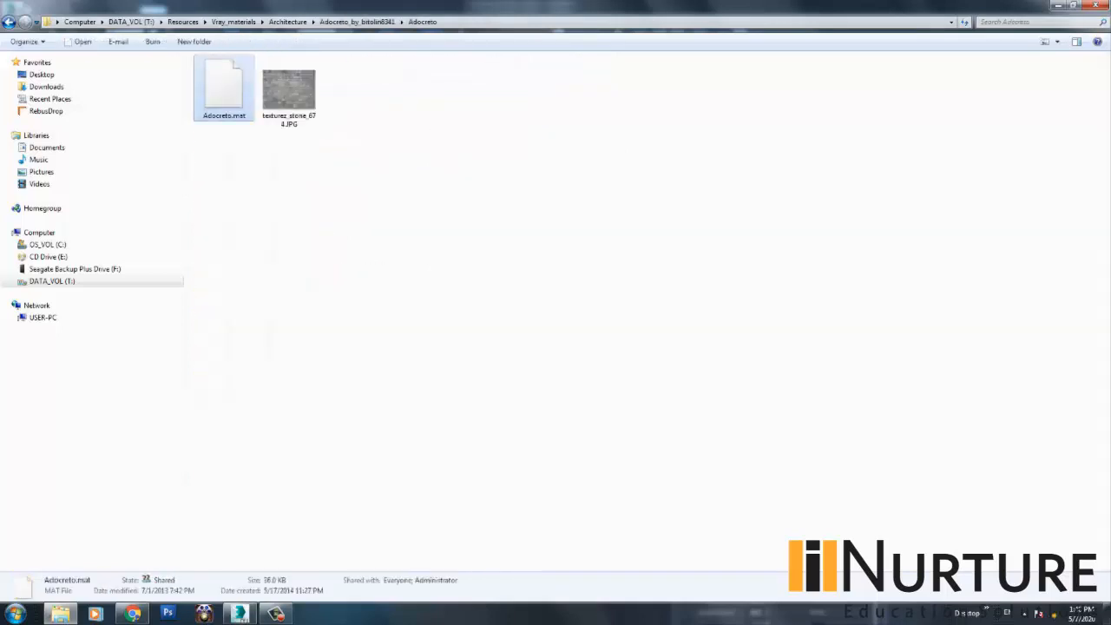
Copy the path of the folder containing Adocreto.mat and return to the Import Material Library dialog in 3ds Max
click(365, 174)
click(224, 87)
click(365, 173)
click(453, 23)
right_click(454, 22)
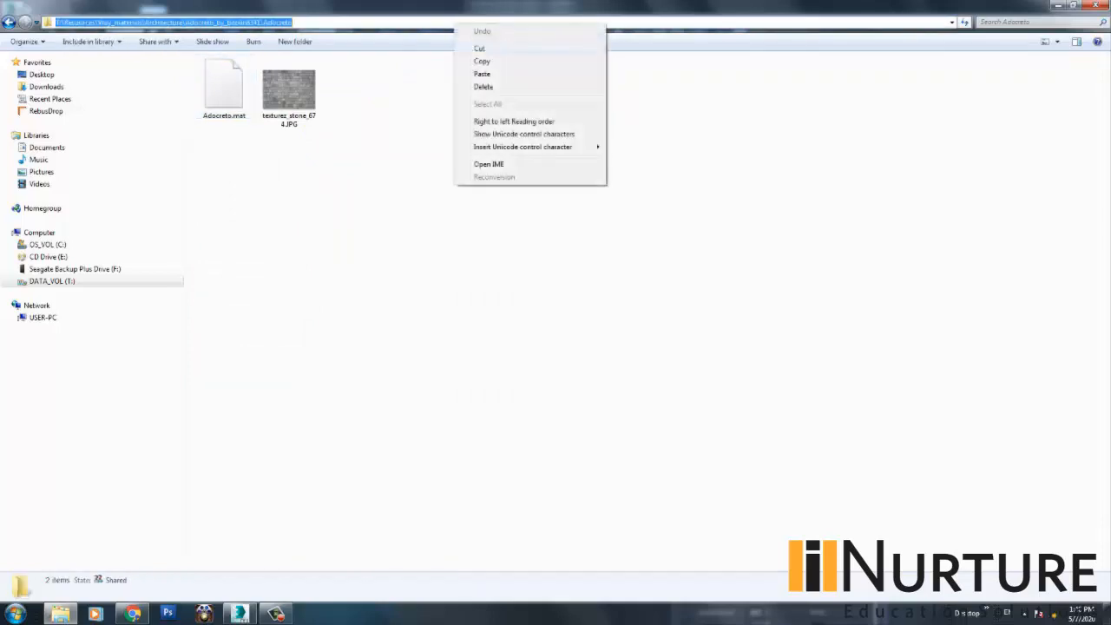
click(483, 61)
click(1059, 6)
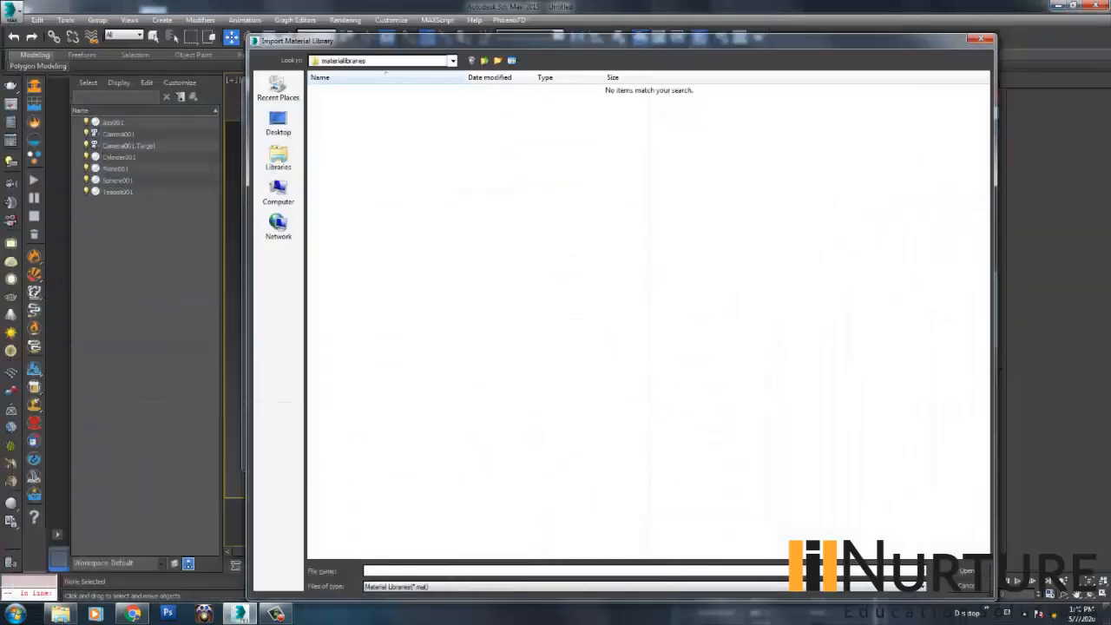
Import the Adocreto.mat library from the copied path and load its Adocreto VRayMtl into the active sample slot
key(ctrl+v)
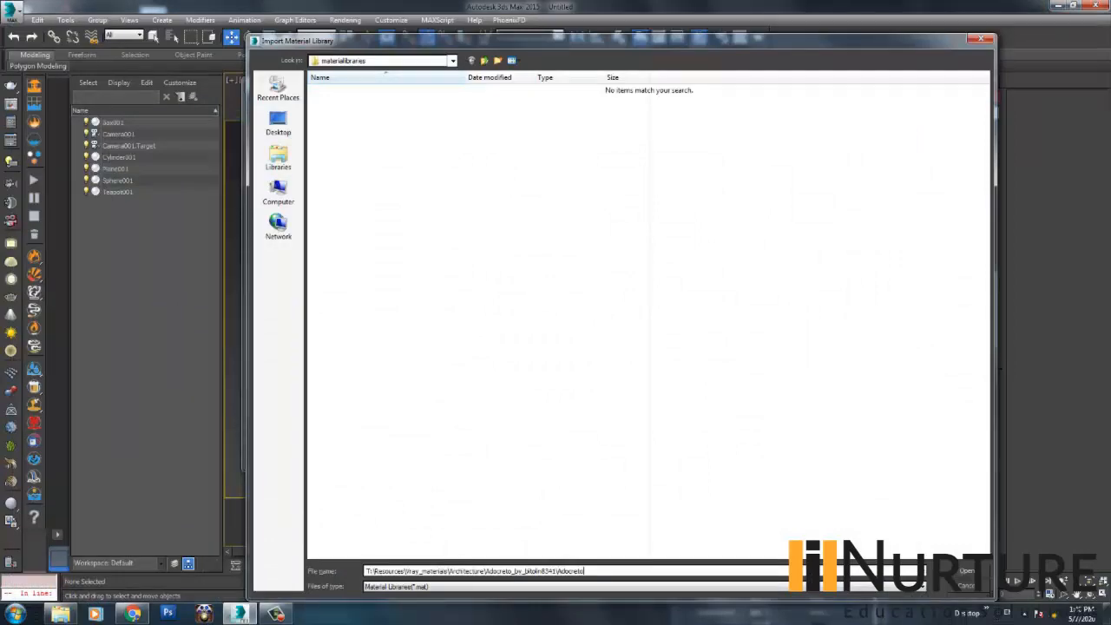
key(Return)
click(339, 108)
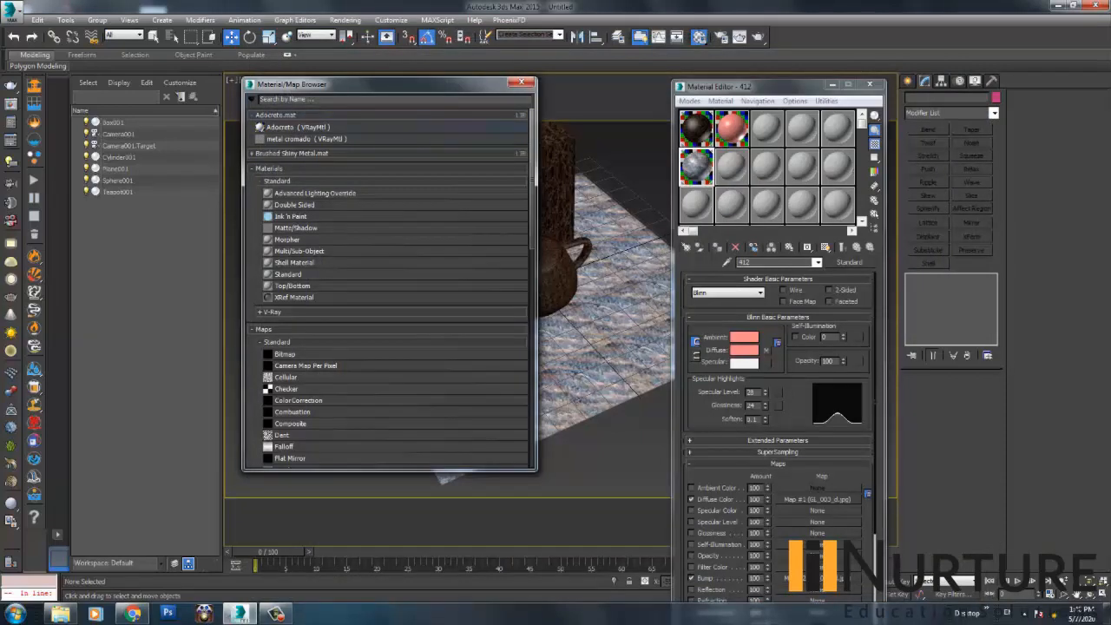
double_click(295, 126)
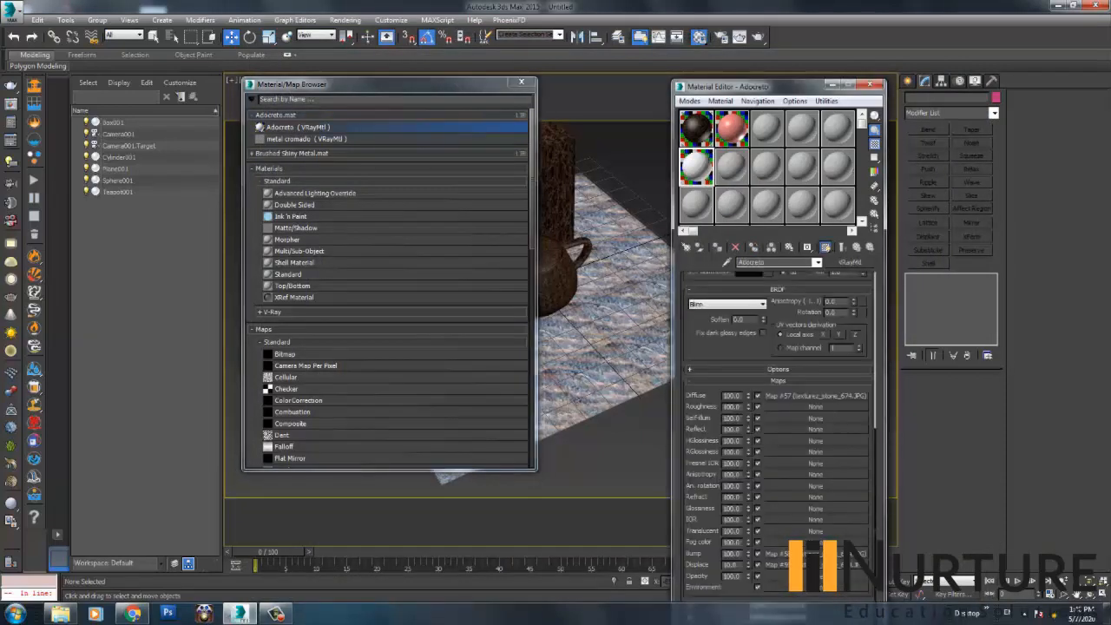
click(521, 82)
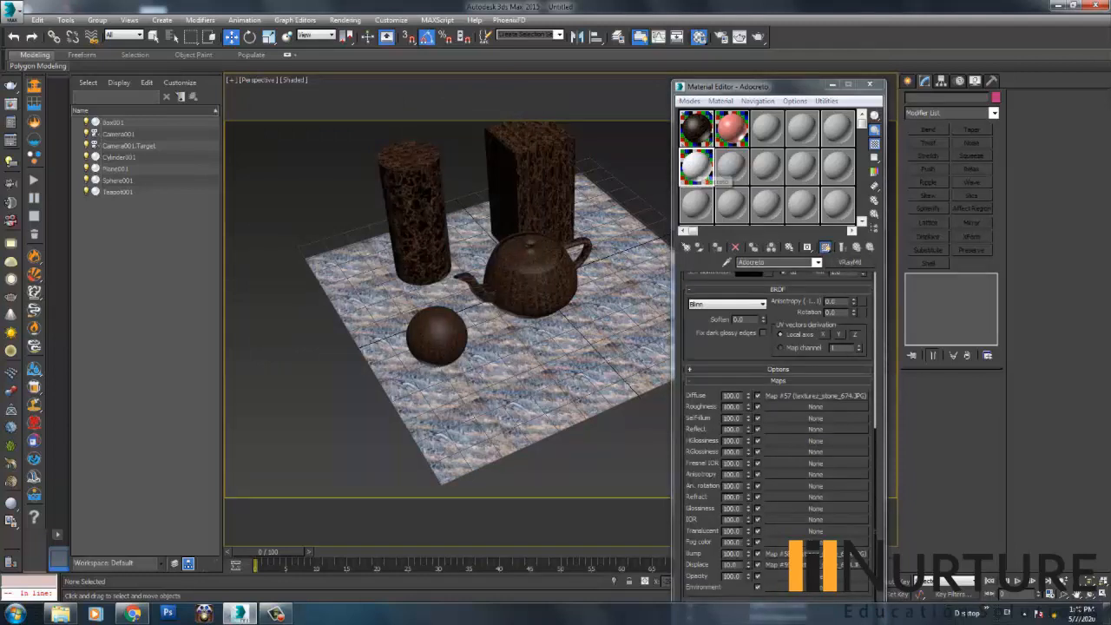
Relink the Adocreto material's Diffuse map to texturez_stone_674.JPG in the Adocreto folder and return to the material's maps
scroll(779, 416, up, 3)
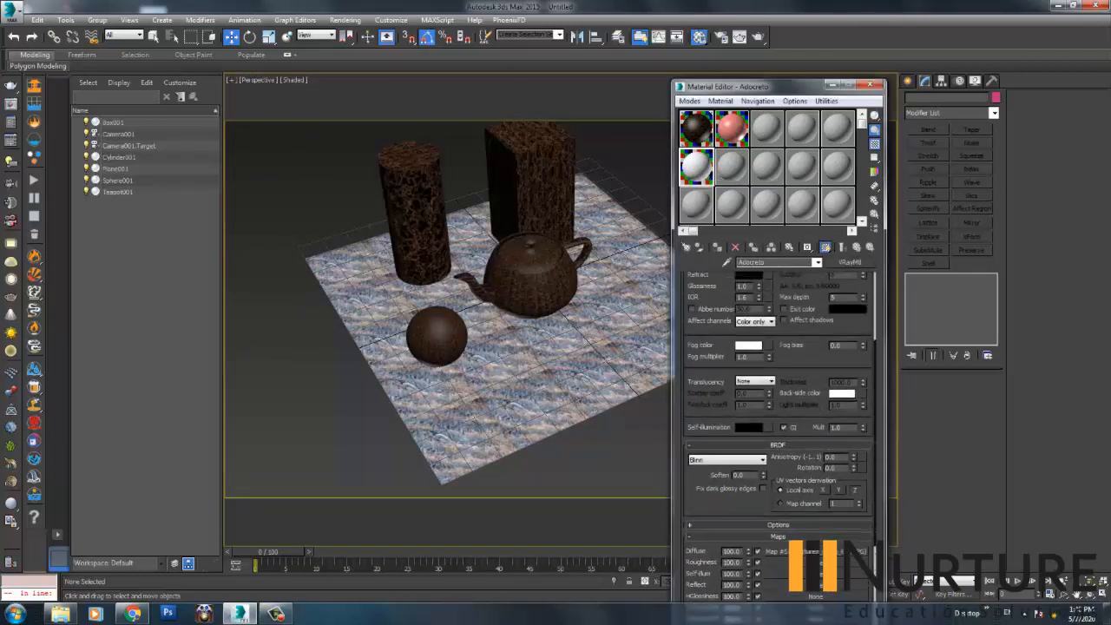
scroll(779, 416, down, 3)
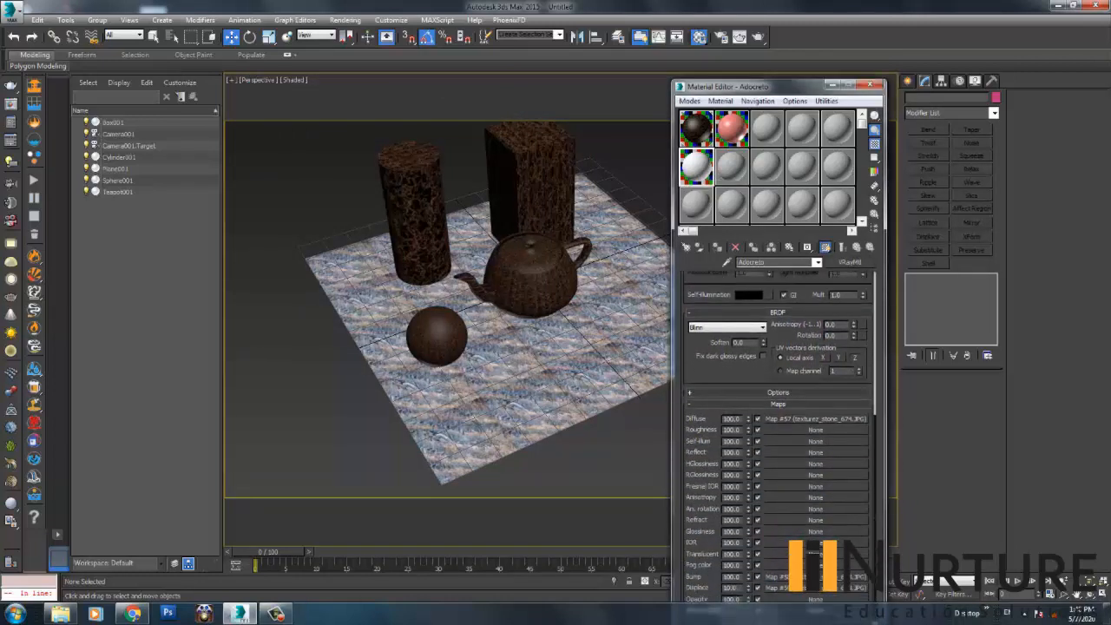
scroll(779, 417, down, 1)
click(817, 396)
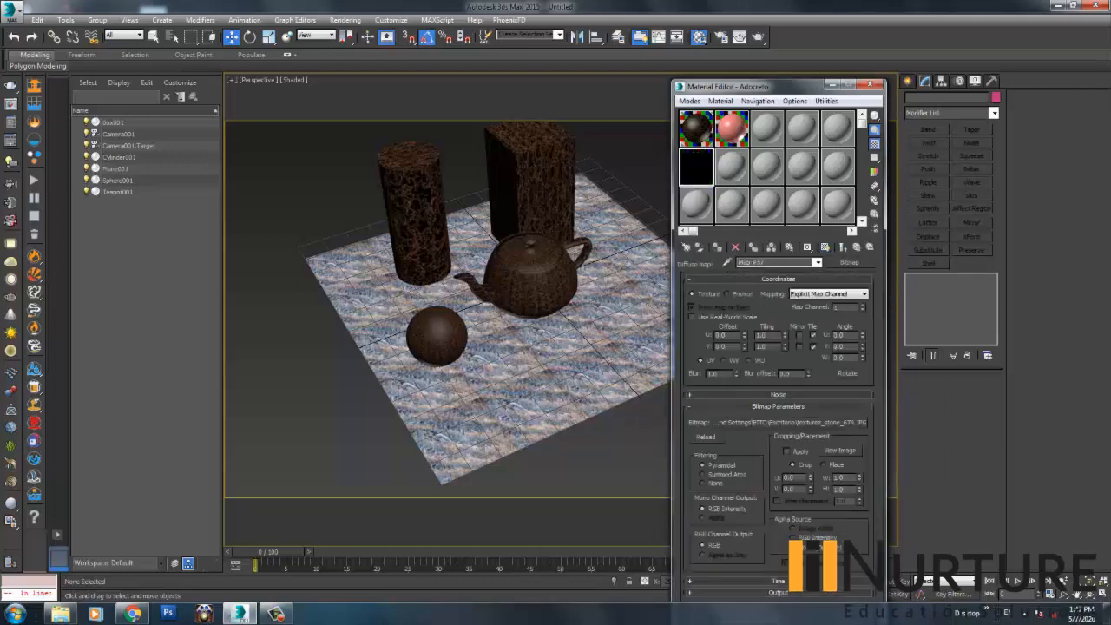
click(778, 422)
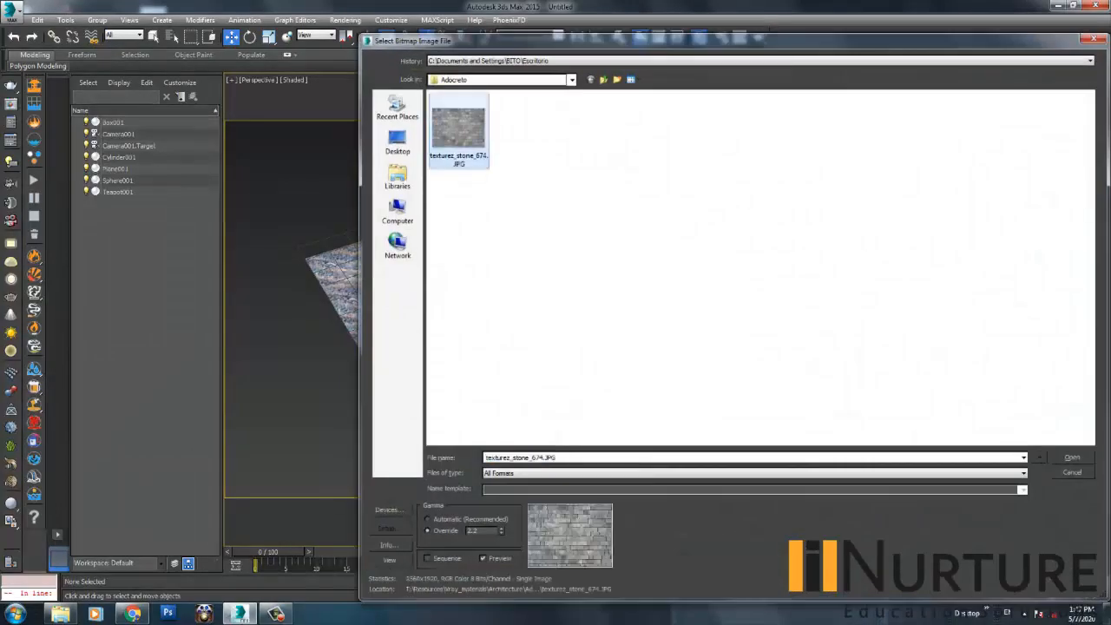
key(Return)
click(857, 247)
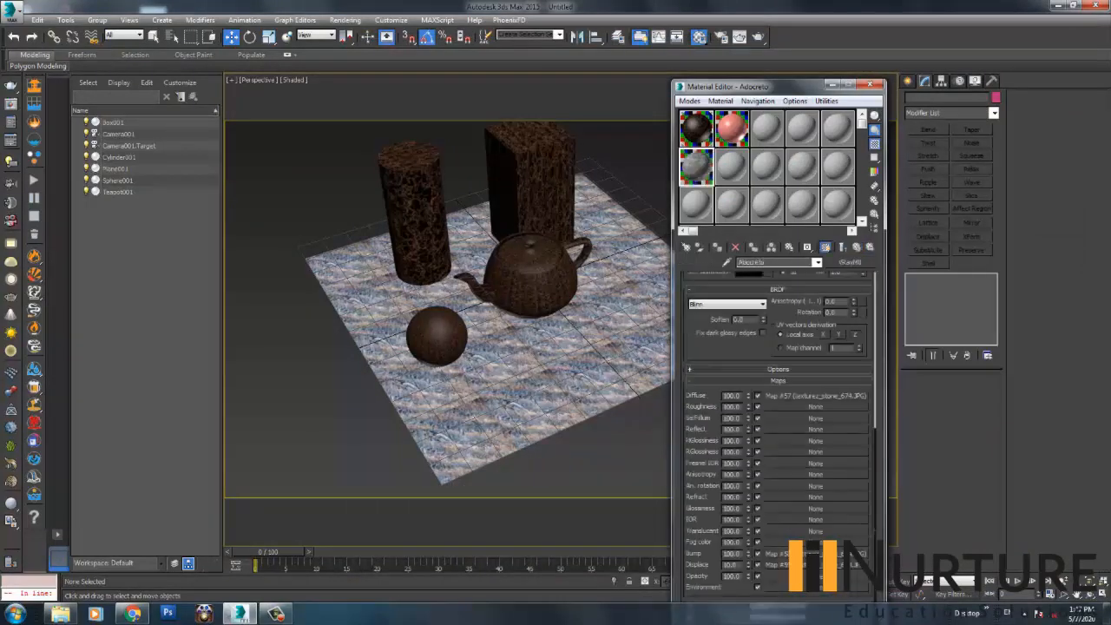
Relink the Adocreto material's Bump map to texturez_stone_674.JPG and go back to the parent material
click(817, 396)
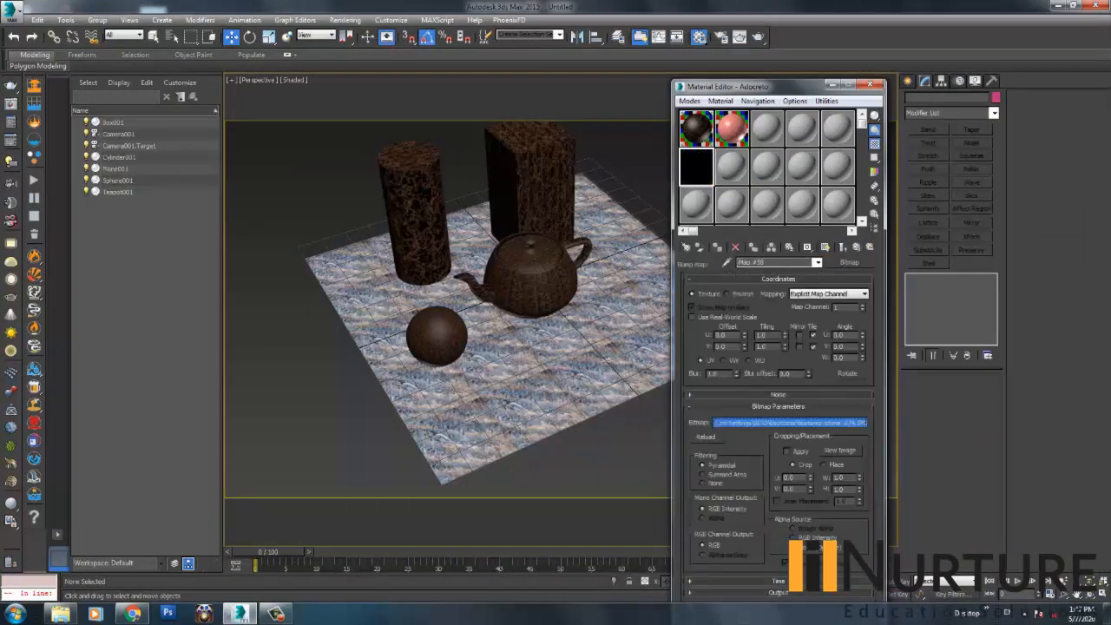
click(778, 422)
double_click(458, 130)
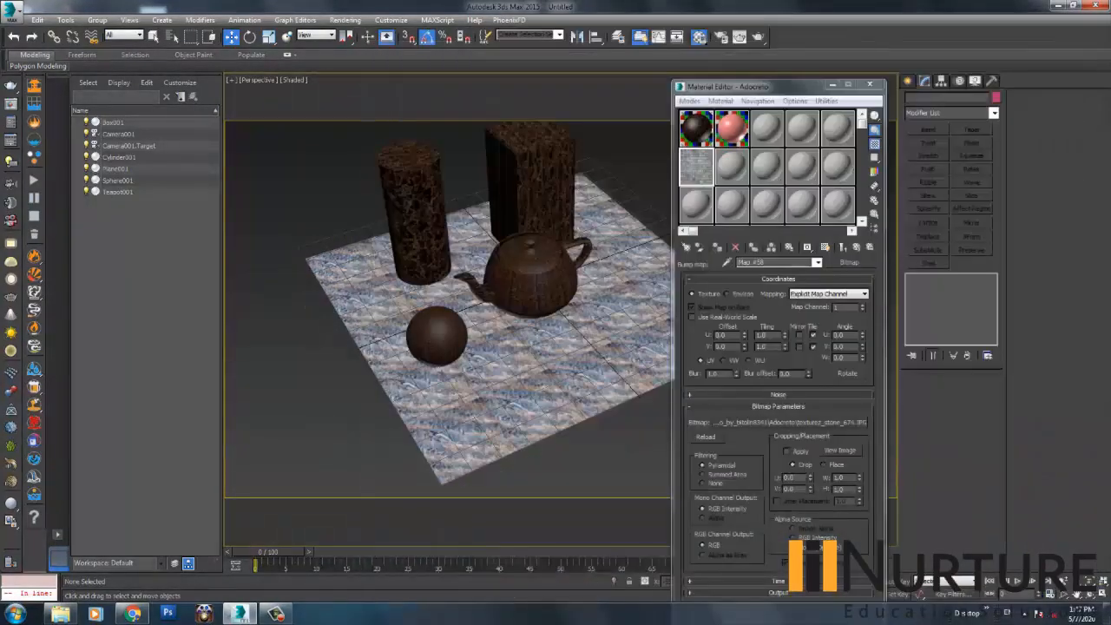
click(857, 247)
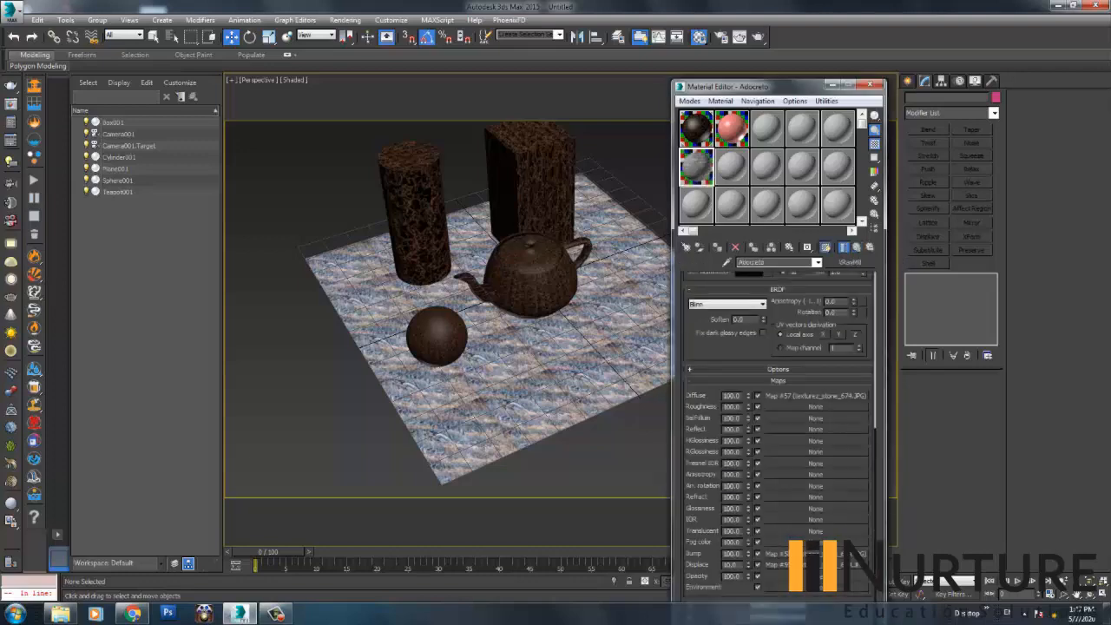
Relink the Adocreto material's Displace map to texturez_stone_674.JPG in the Adocreto folder
click(814, 566)
click(790, 423)
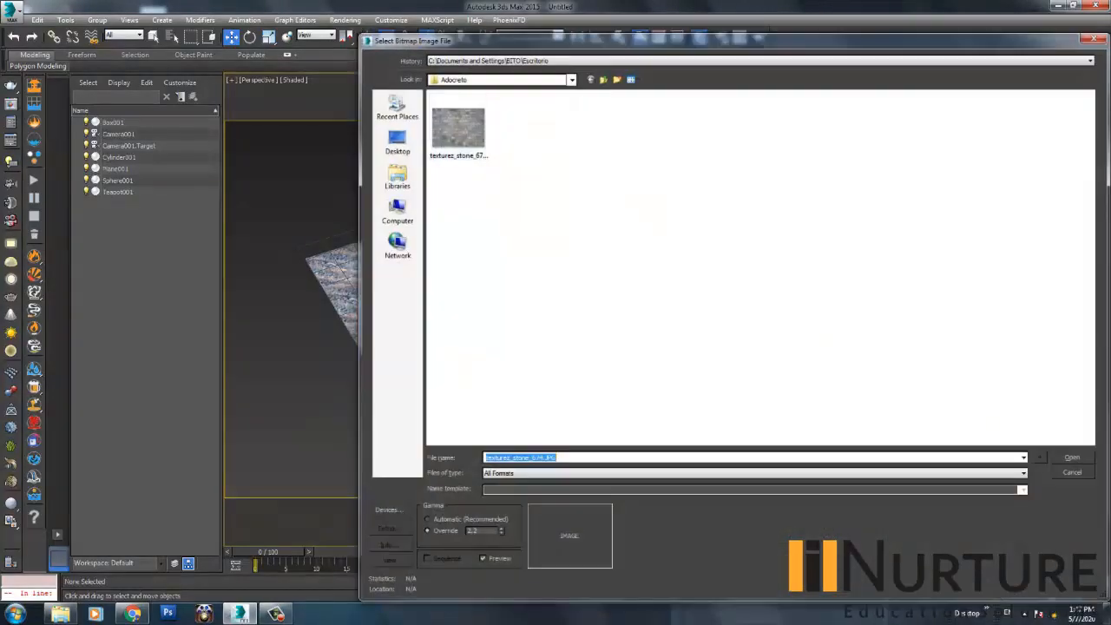
double_click(460, 130)
Assign the Adocreto material to the cylinder, checking it in an enlarged sample preview, and return to the material's top level
double_click(697, 167)
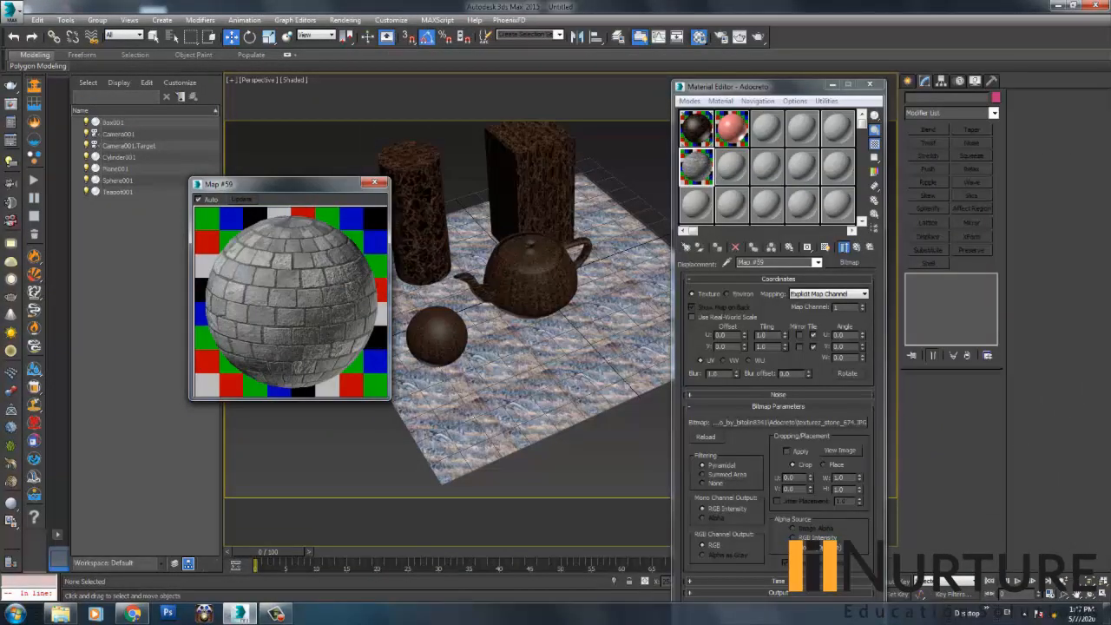
click(413, 217)
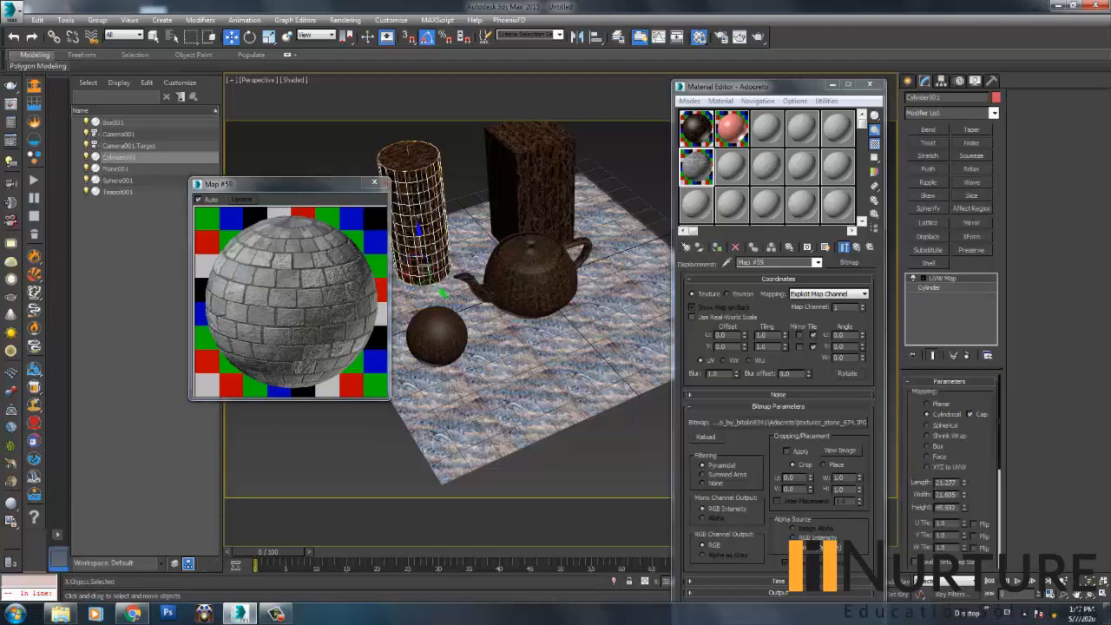
middle_drag(415, 217, 521, 318)
scroll(521, 317, up, 5)
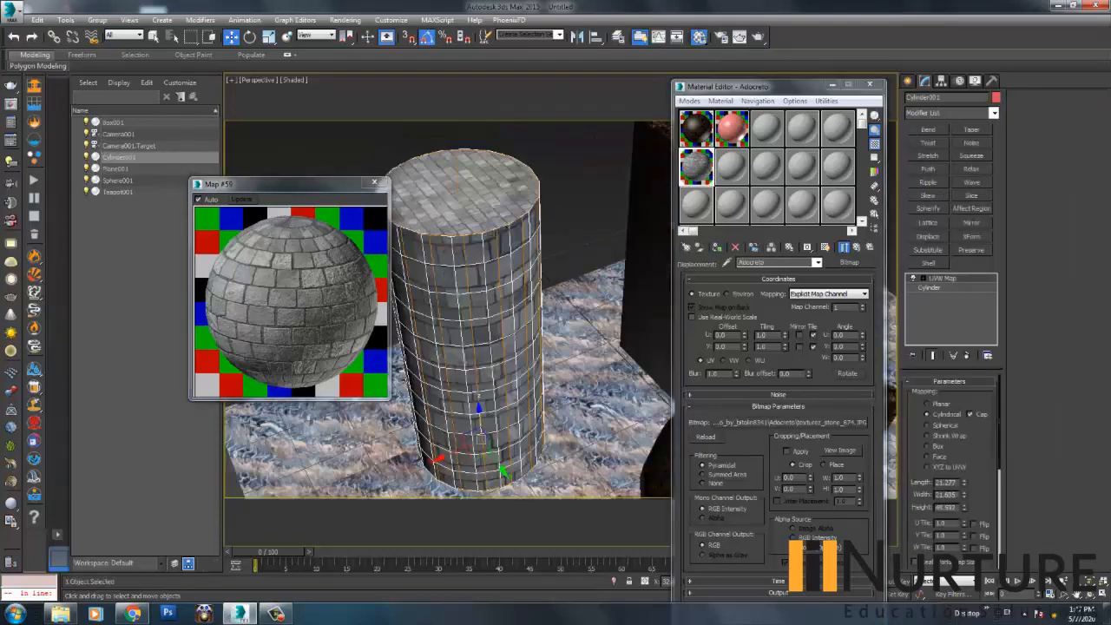
click(594, 184)
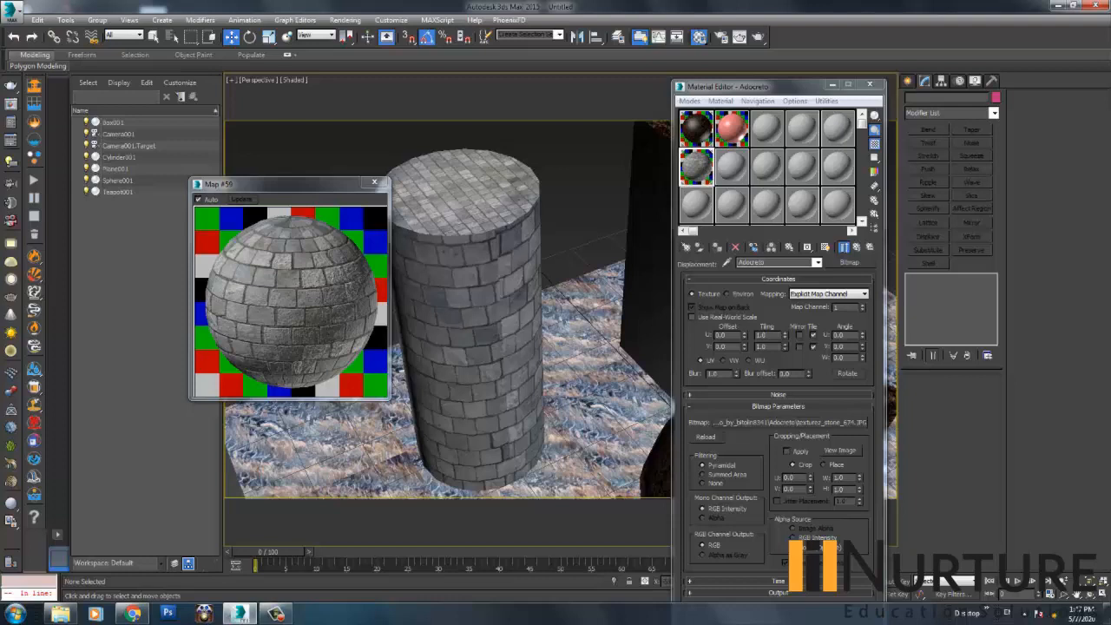
click(857, 247)
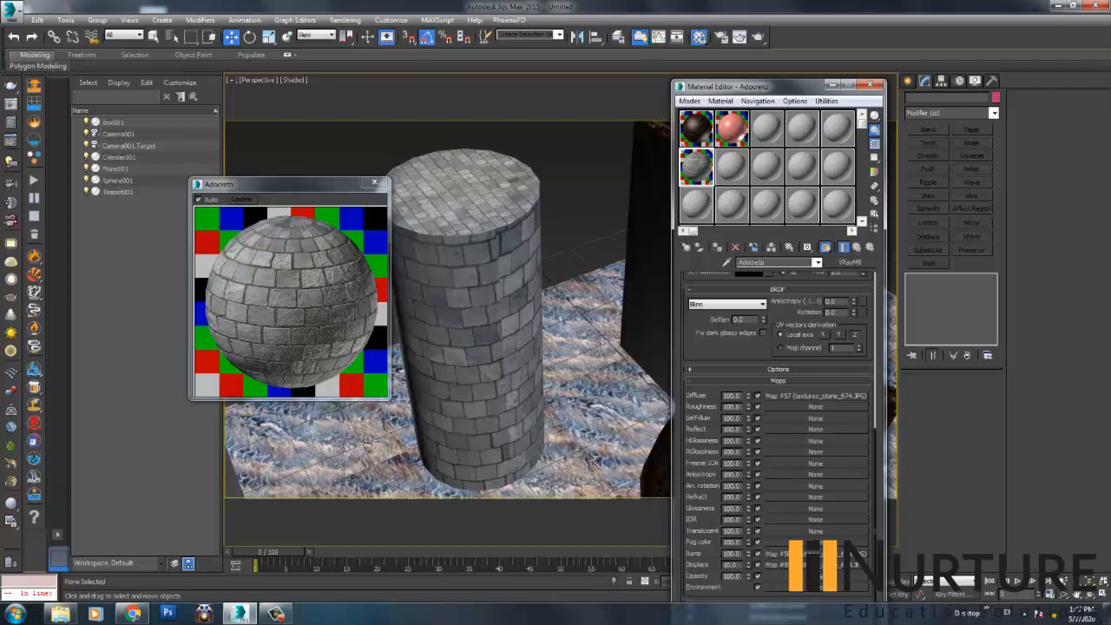
click(374, 182)
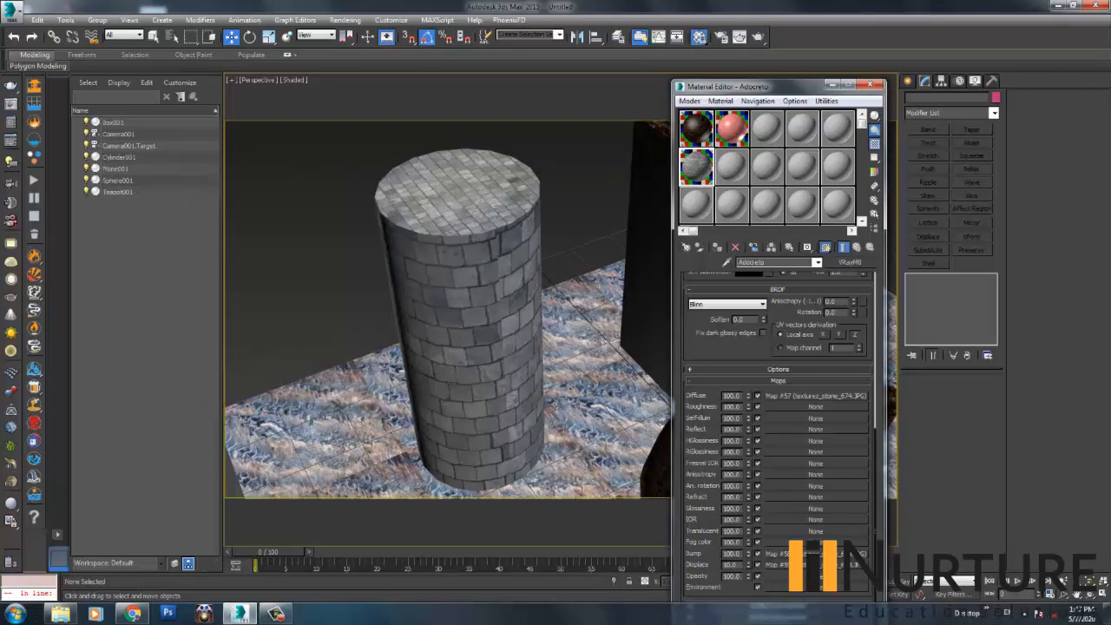
Close the Material Editor and move the teapot away from the box towards the plane's far corner
scroll(526, 268, down, 5)
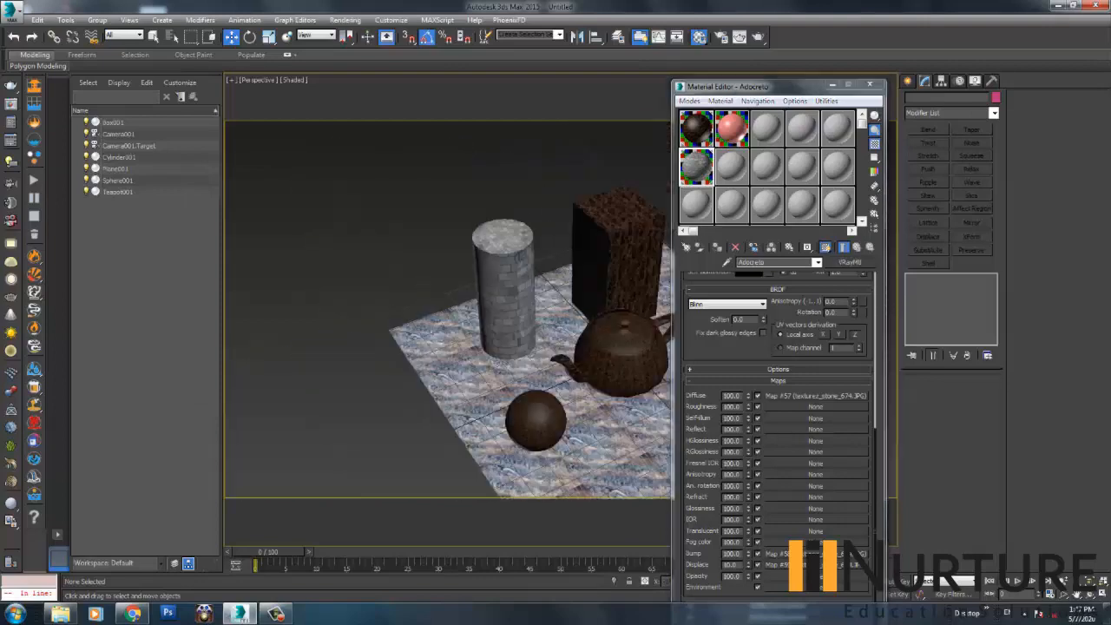
alt+middle_drag(452, 322, 549, 369)
scroll(549, 369, up, 3)
click(870, 86)
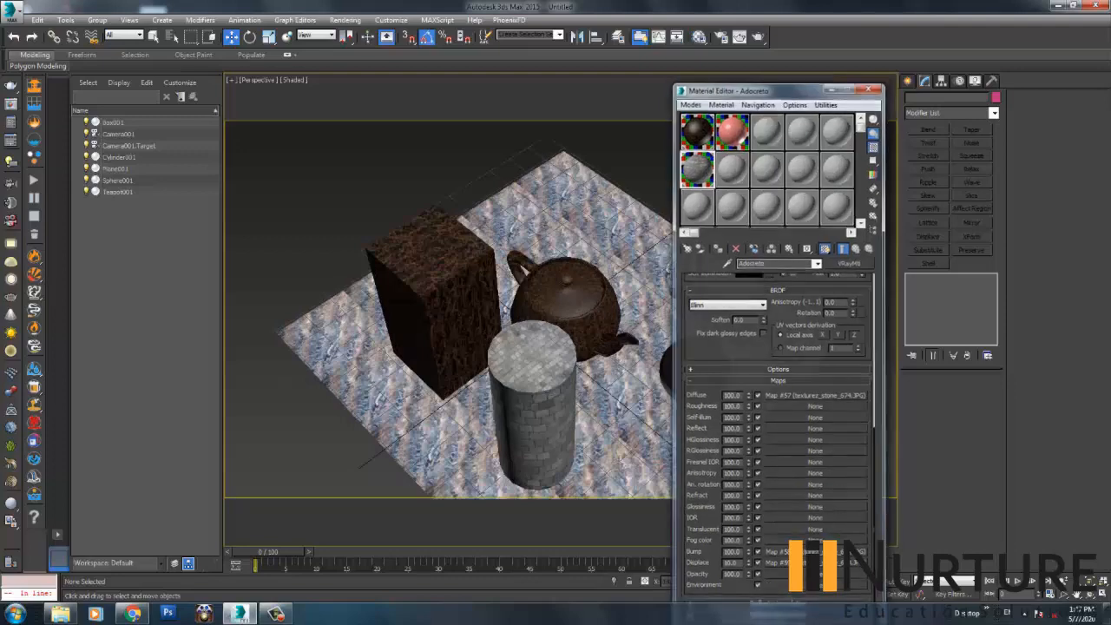
scroll(599, 226, down, 4)
alt+middle_drag(599, 234, 539, 238)
click(613, 260)
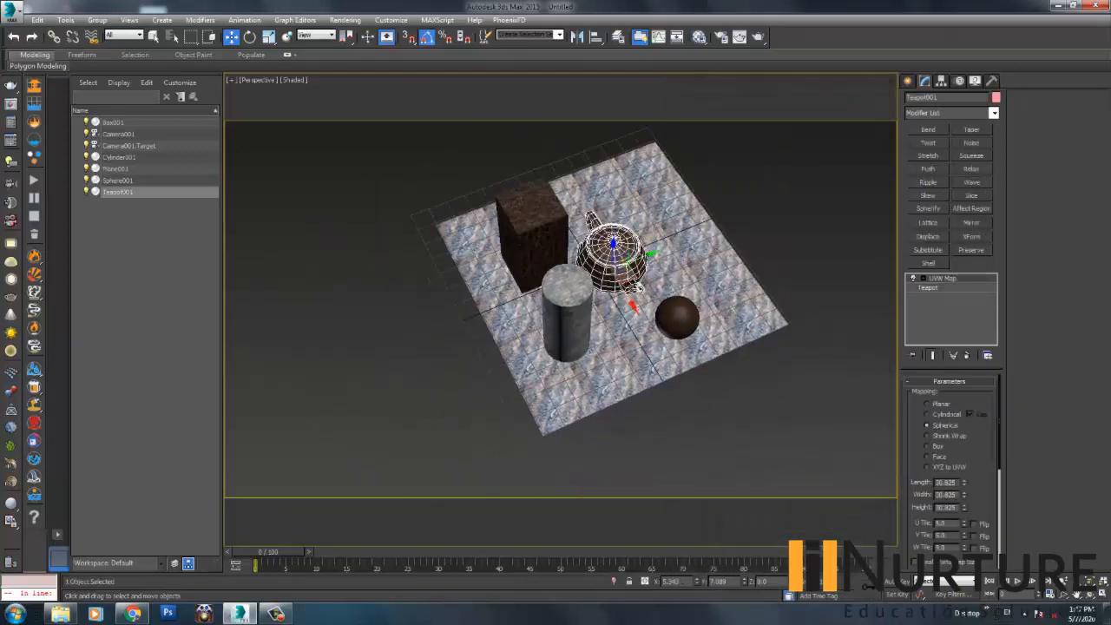
drag(618, 271, 641, 231)
click(764, 213)
alt+middle_drag(764, 213, 693, 219)
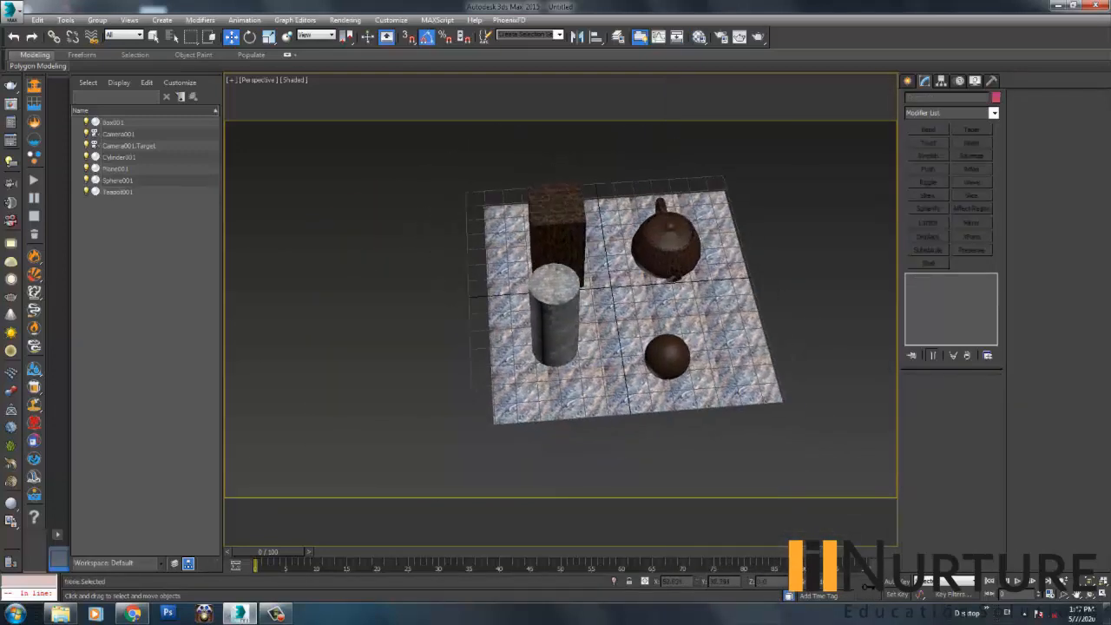
Move the sphere across the plane towards the plane's centre and deselect it
click(673, 359)
drag(683, 365, 669, 330)
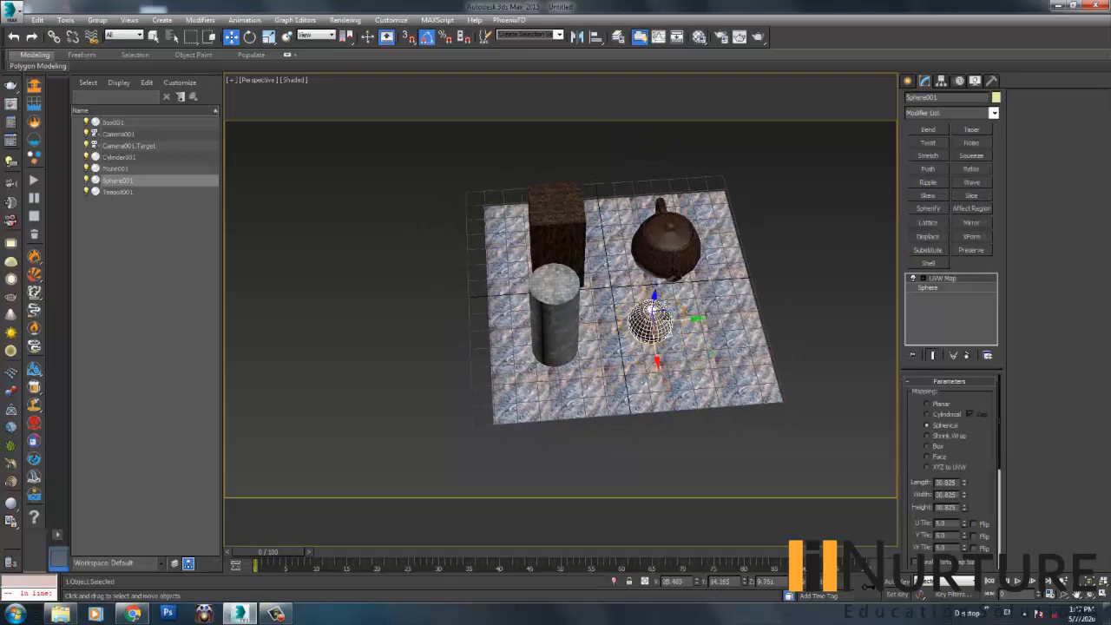
click(796, 358)
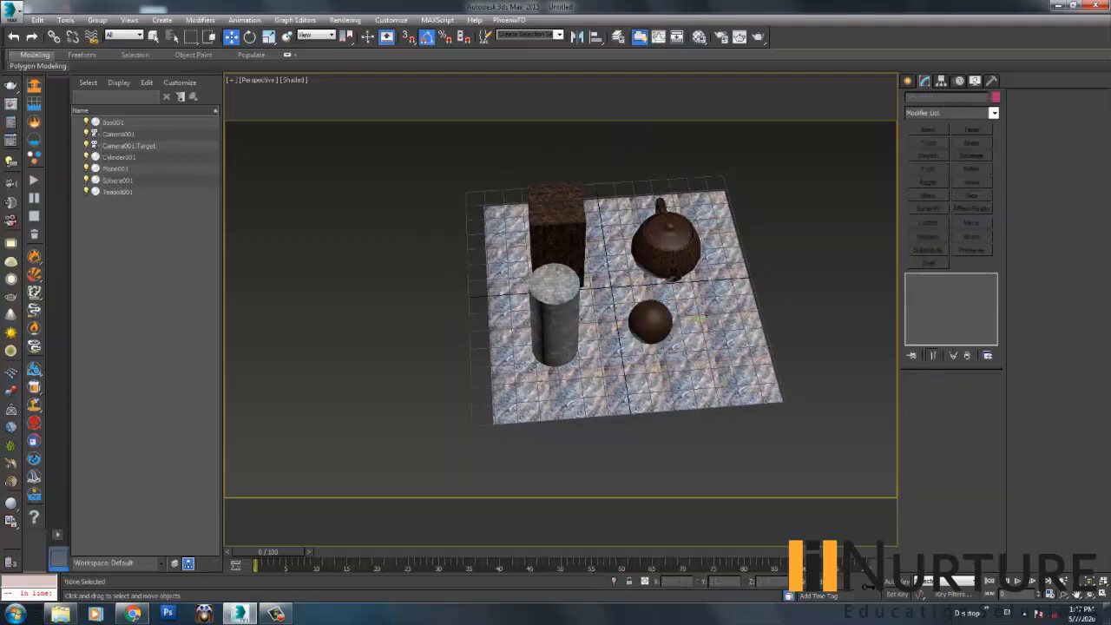
Create a standard Omni light on the plane near the sphere and raise it to about 56.6 units in Z
click(909, 81)
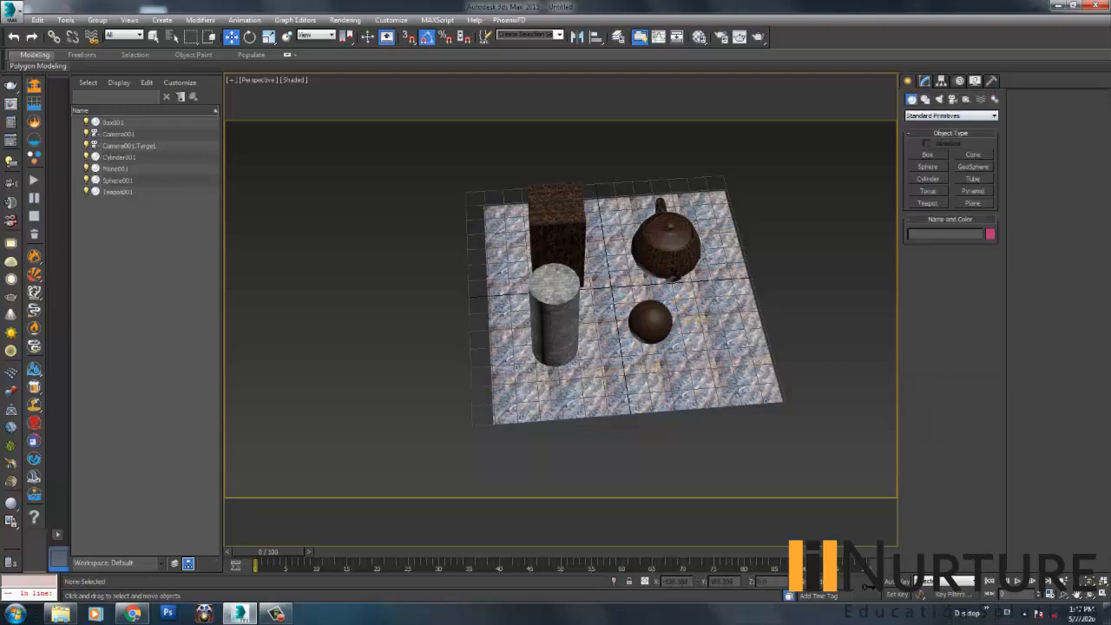
click(940, 100)
click(952, 116)
click(952, 118)
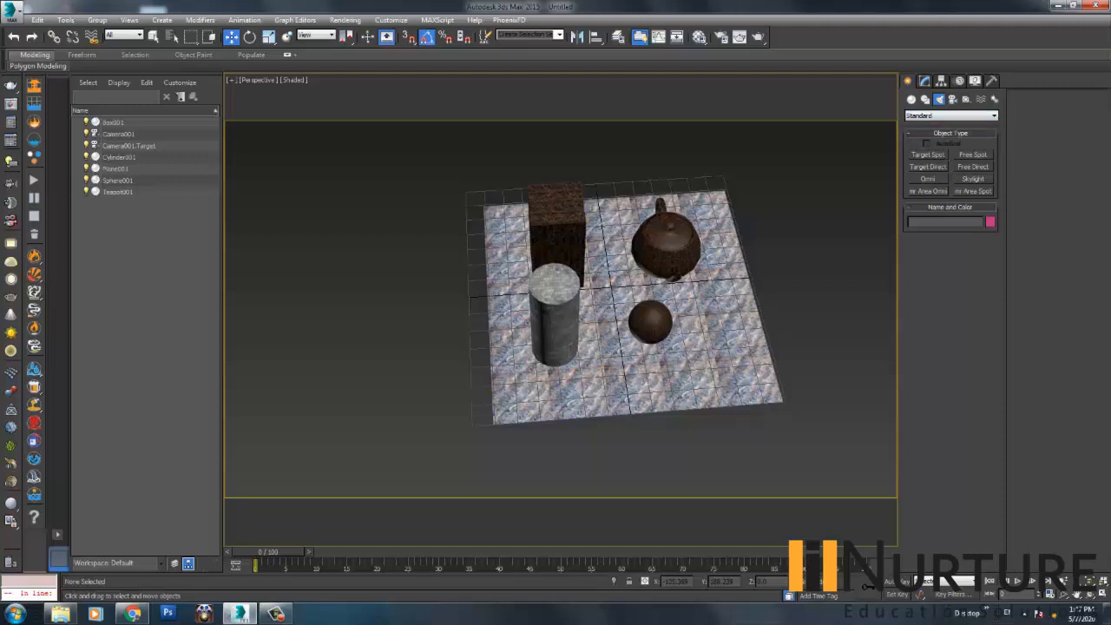
click(928, 179)
click(685, 357)
right_click(685, 357)
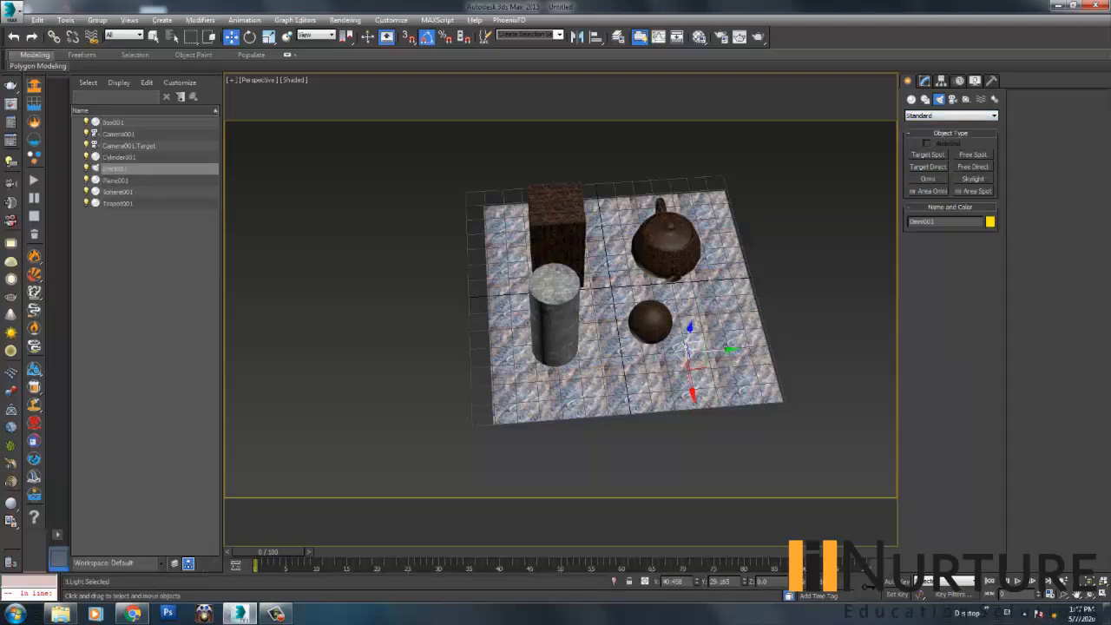
alt+middle_drag(685, 357, 727, 339)
drag(689, 347, 705, 252)
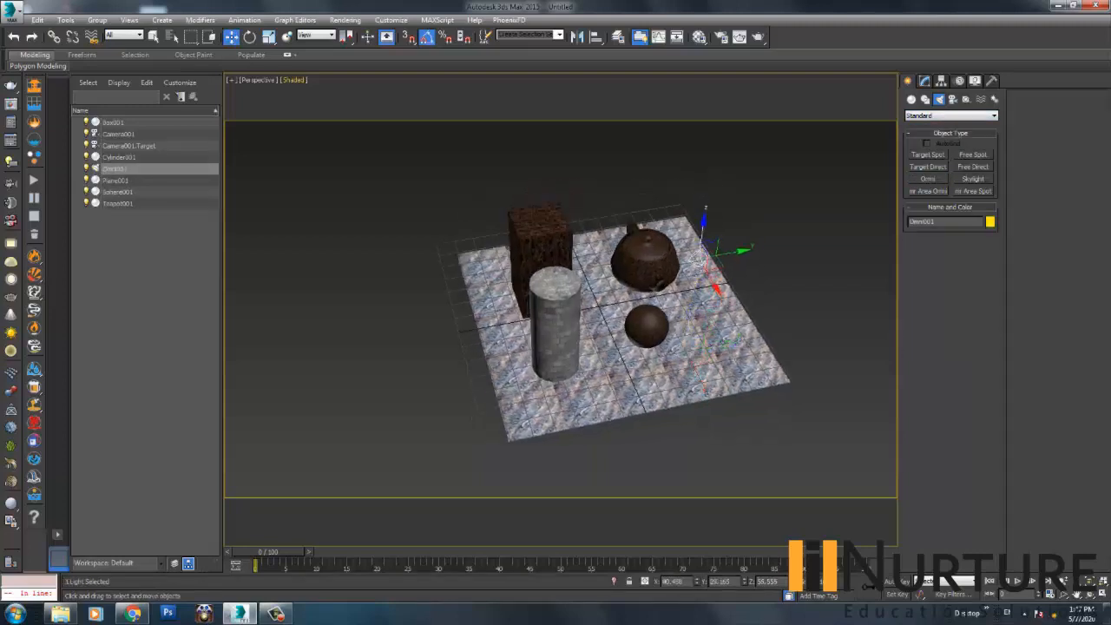
Set the perspective viewport's shading to Realistic to preview the Omni light
click(294, 80)
click(328, 93)
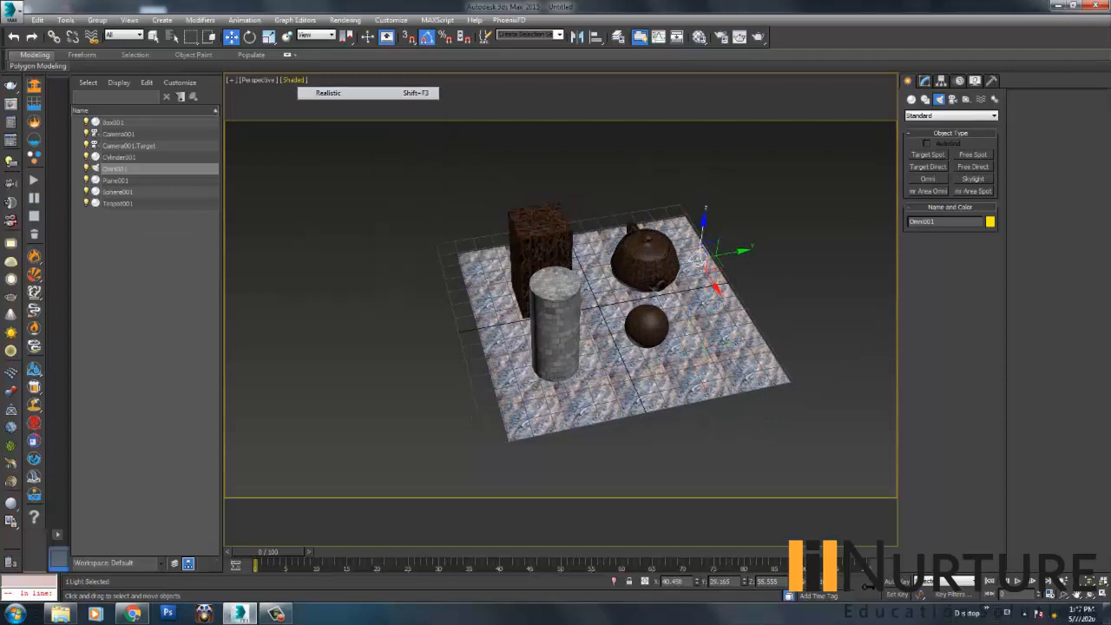
alt+middle_drag(608, 347, 573, 360)
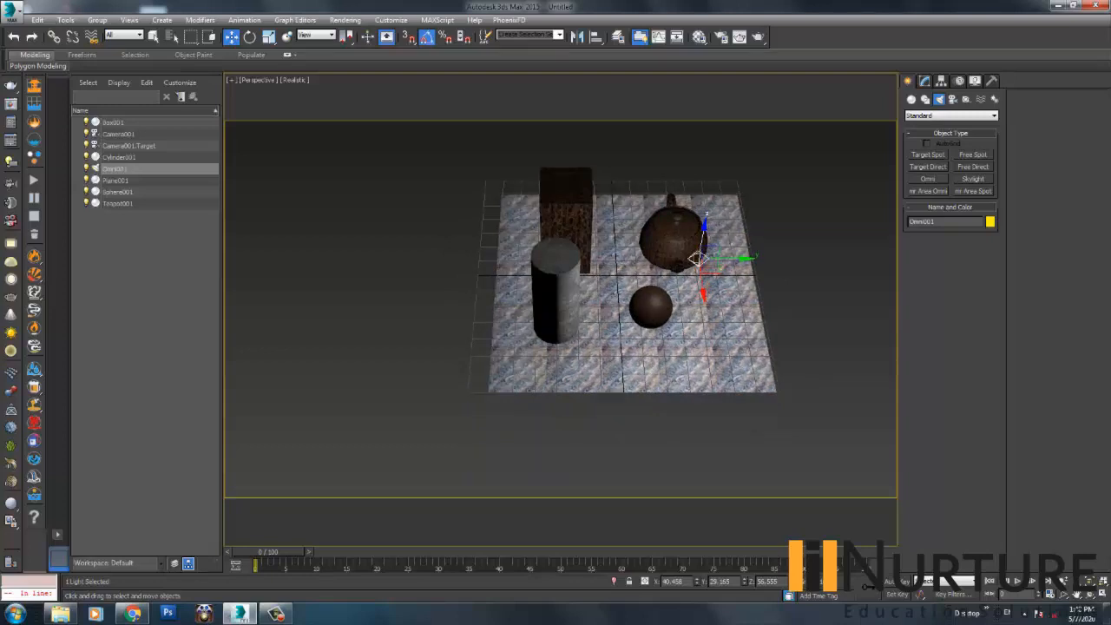
Turn on Shadow Map shadows for the Omni light and move it outside the plane to about X 92.5, Y -22.3
click(924, 81)
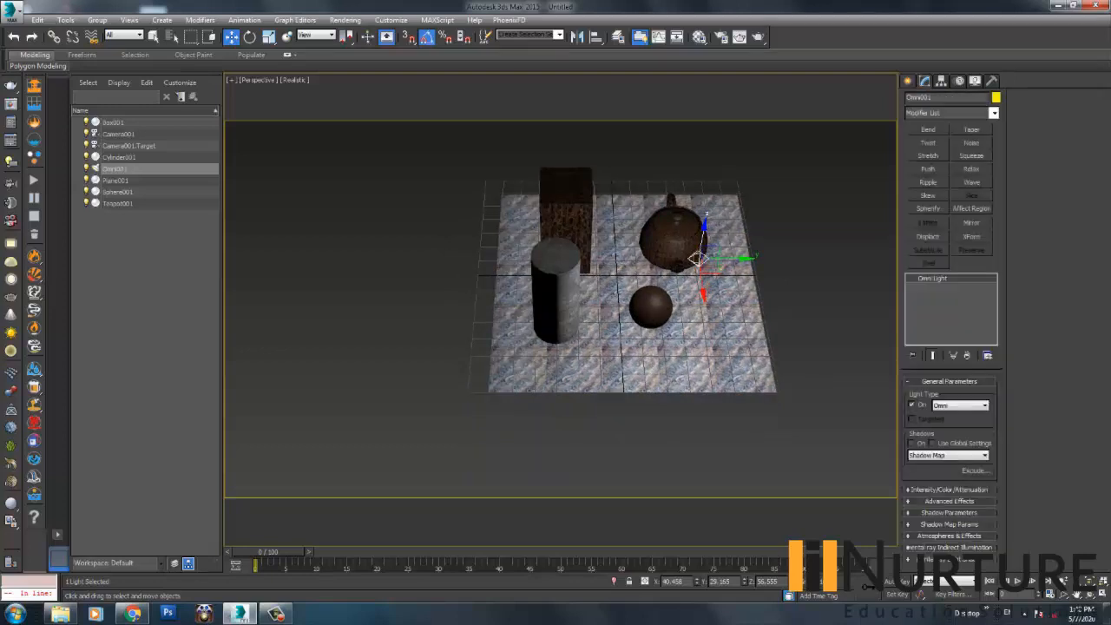
click(912, 443)
alt+middle_drag(712, 304, 547, 305)
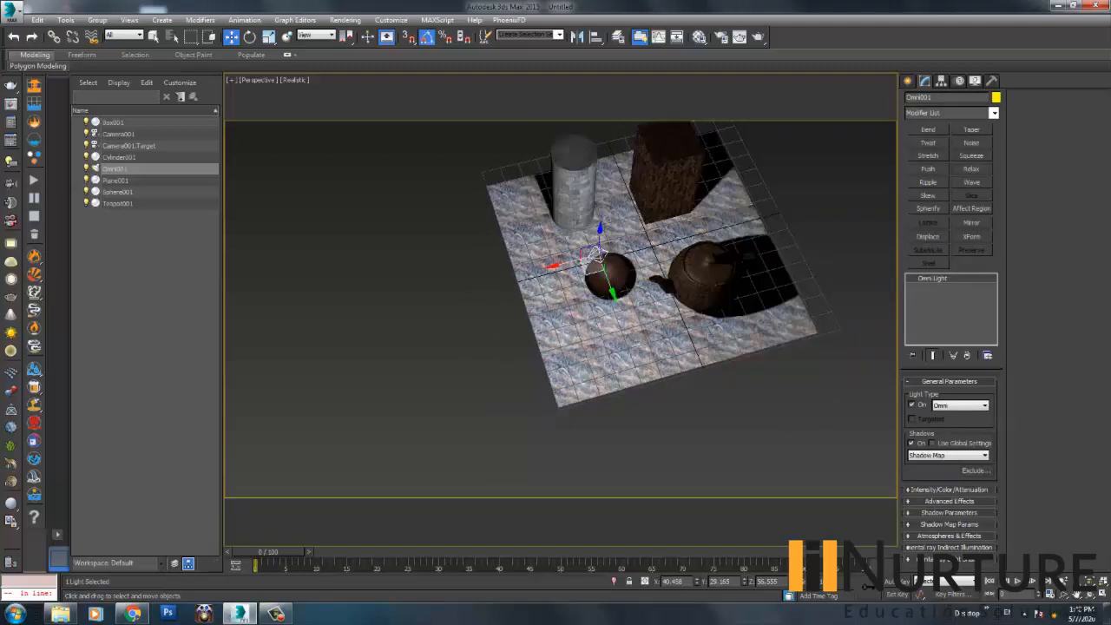
drag(575, 262, 444, 192)
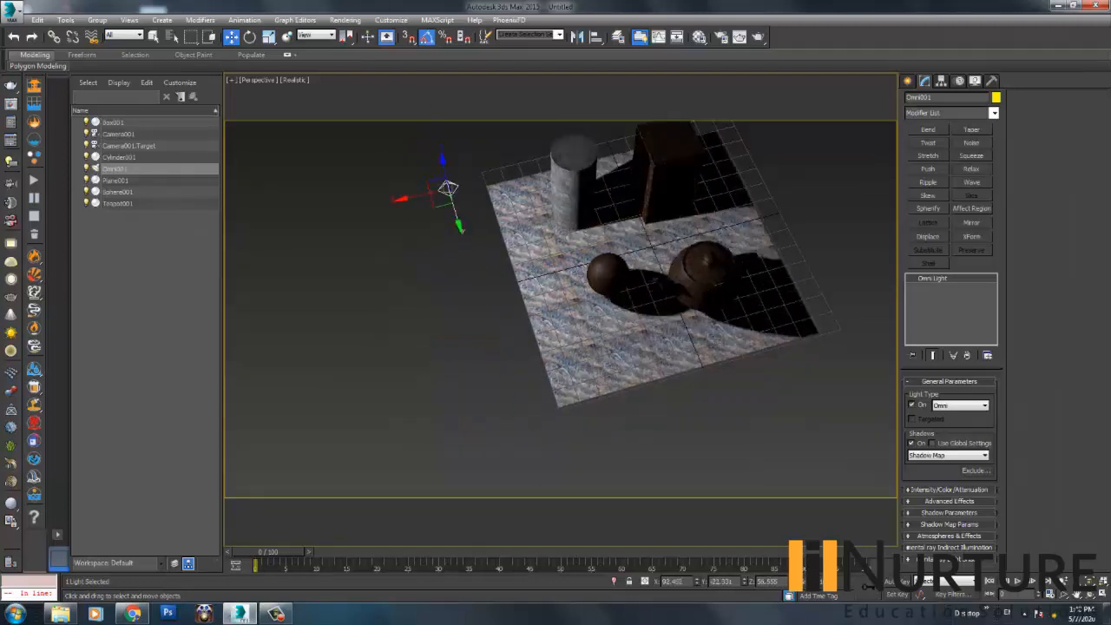
alt+middle_drag(444, 192, 320, 130)
alt+middle_drag(319, 130, 356, 151)
scroll(357, 151, up, 2)
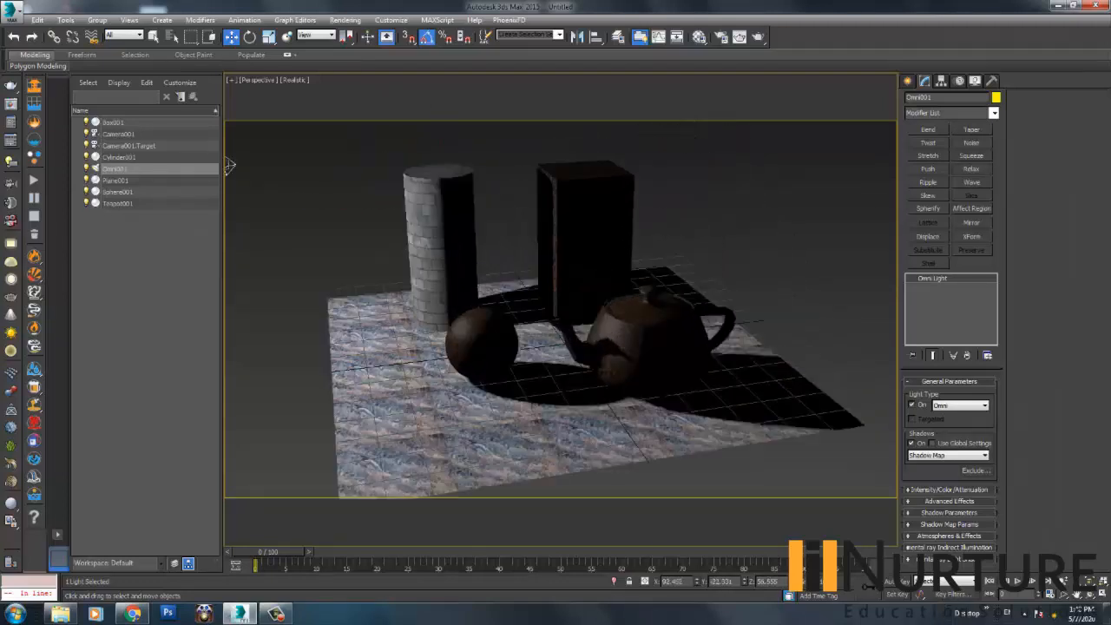
Assign the Default Scanline Renderer as the production renderer and close the render setup
scroll(440, 174, down, 3)
key(F10)
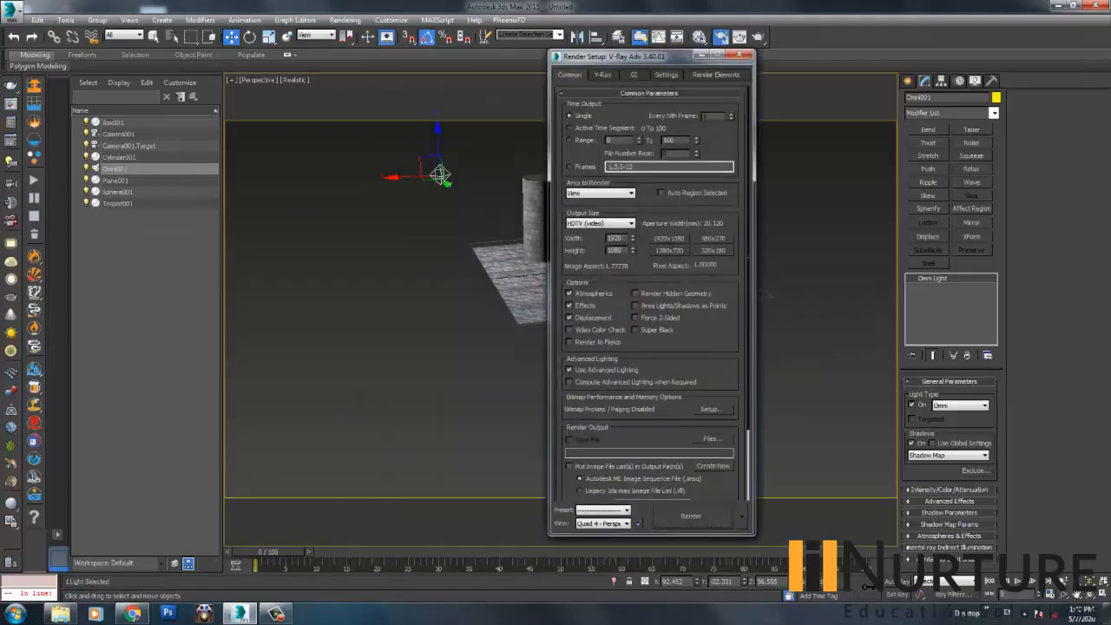
scroll(440, 173, down, 3)
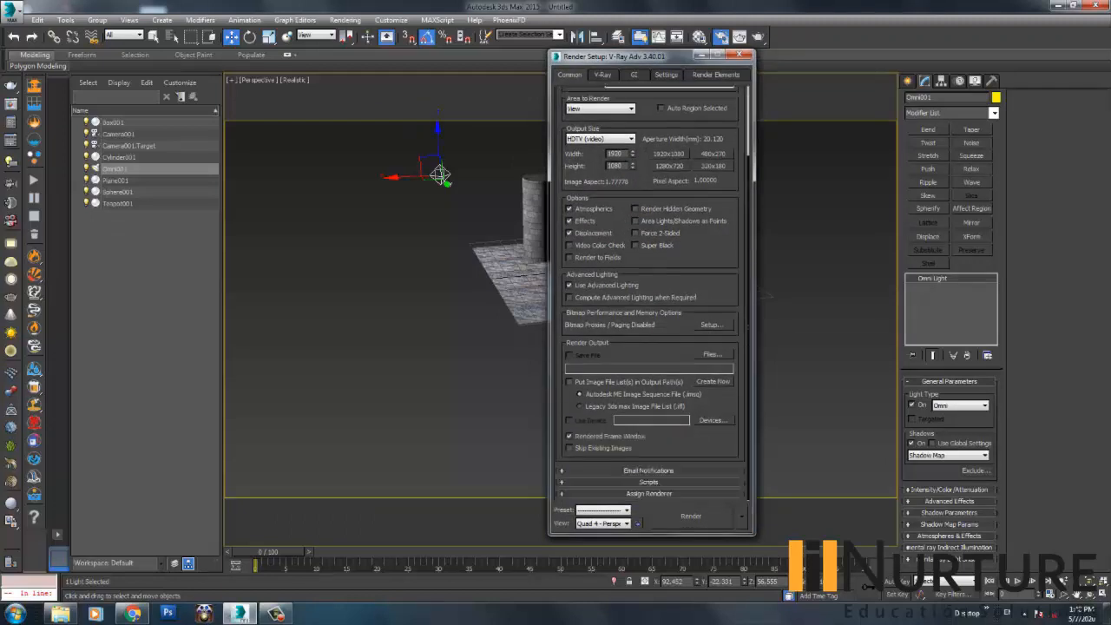
scroll(441, 174, down, 2)
click(716, 445)
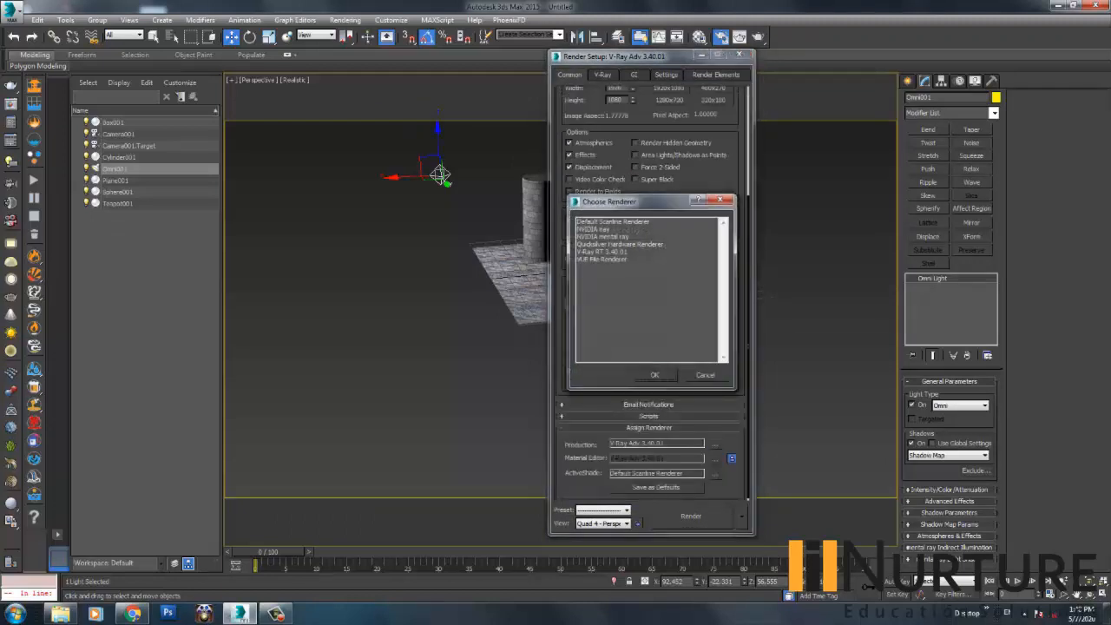
double_click(613, 223)
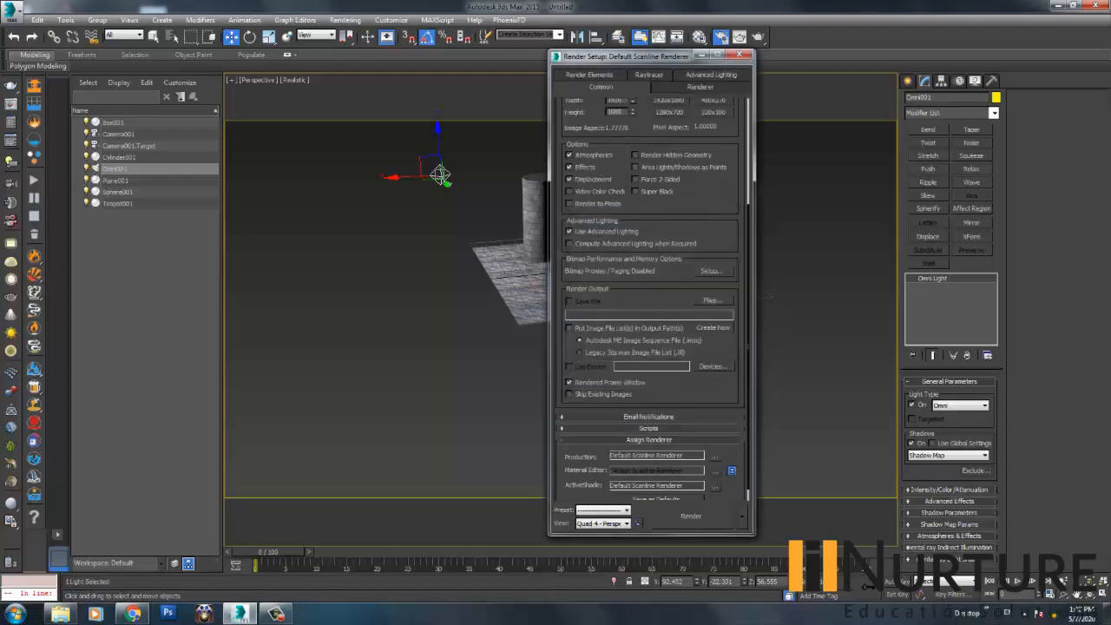
click(740, 54)
Frame the whole scene, render the perspective view in production mode, and close the rendered image
middle_drag(655, 258, 665, 432)
scroll(651, 293, up, 4)
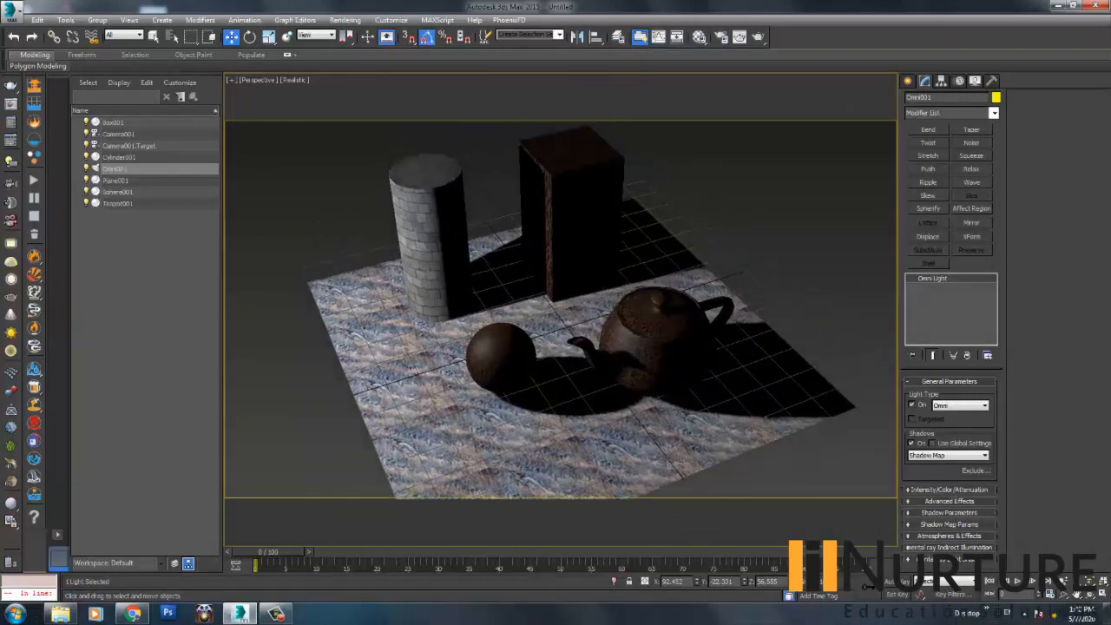
scroll(631, 373, down, 3)
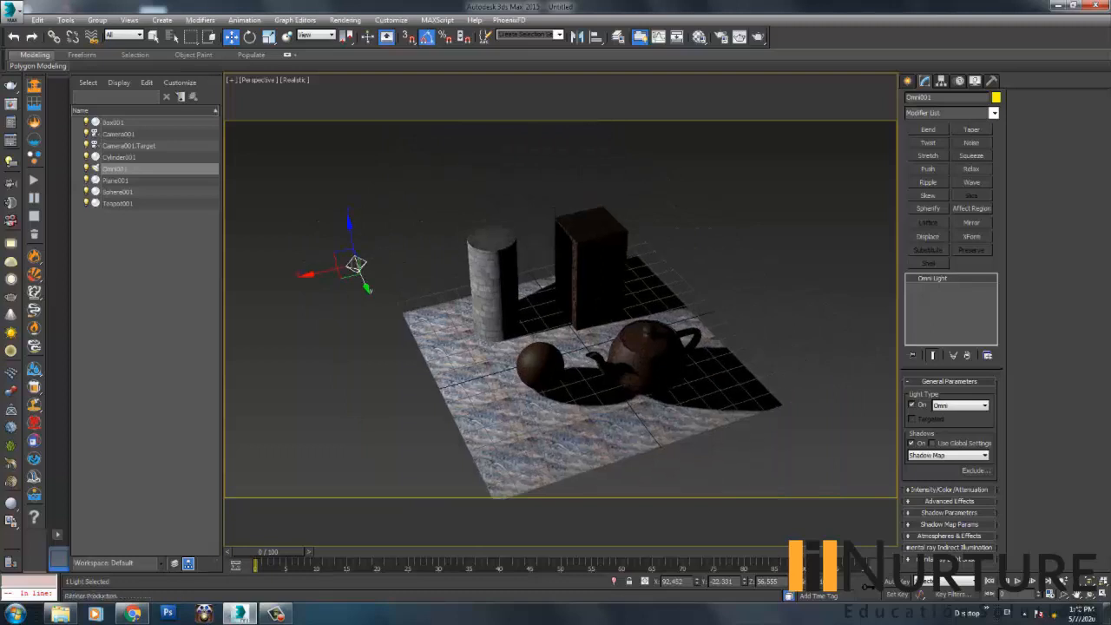
click(759, 36)
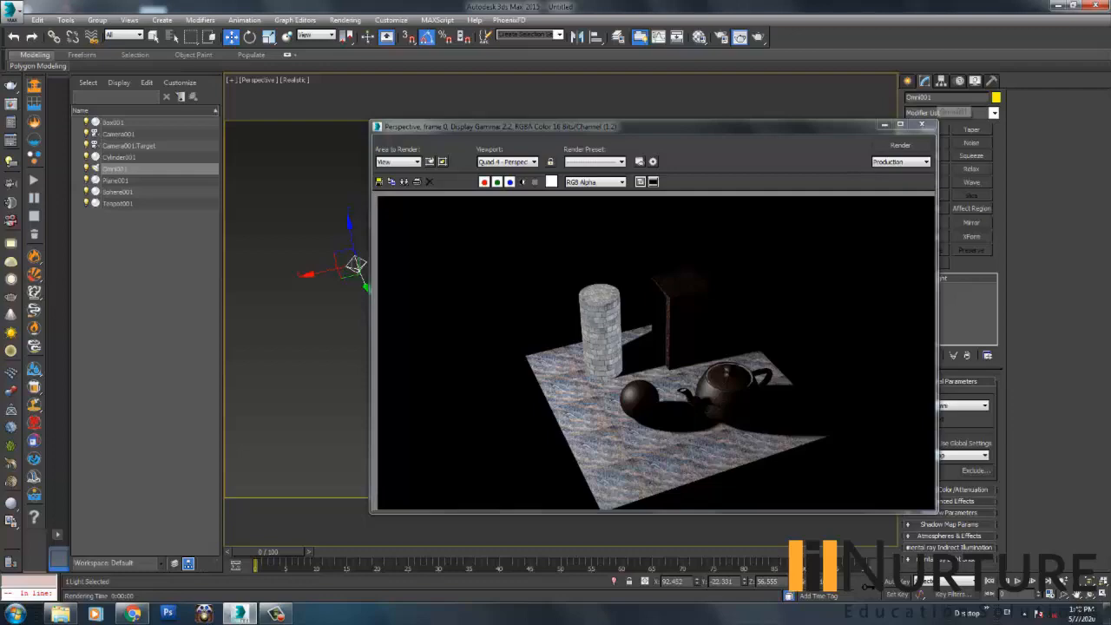
click(921, 124)
Assign the 01 - Default material to the cylinder, re-render the perspective view, and deselect the cylinder
click(700, 37)
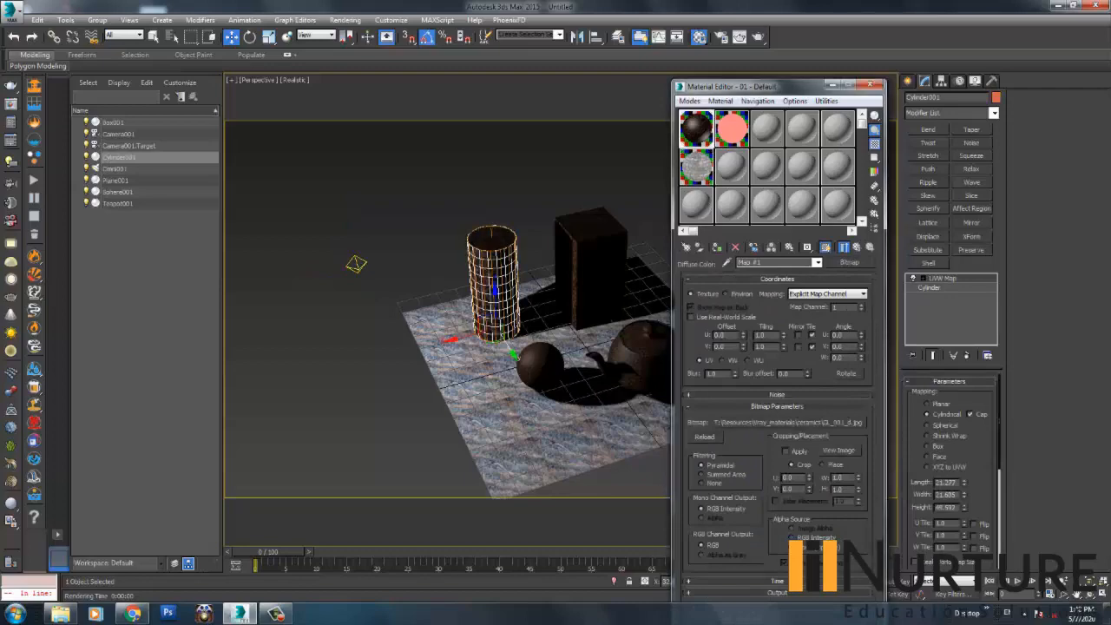
click(759, 37)
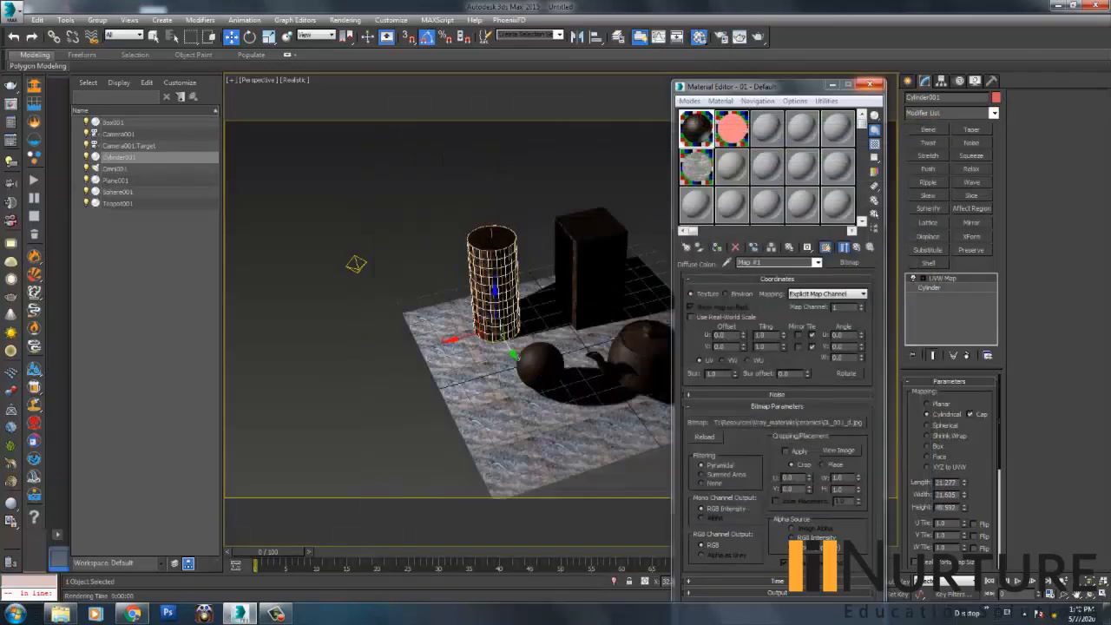
click(779, 296)
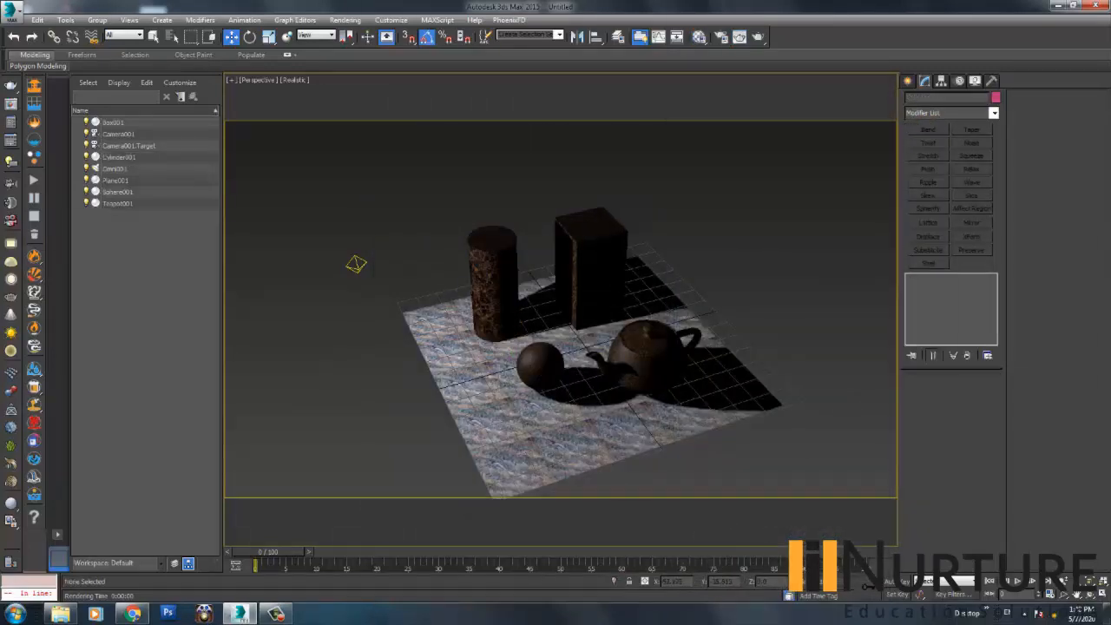
Place a standard Skylight on the plane near the cylinder and set its multiplier to 0.5
click(908, 81)
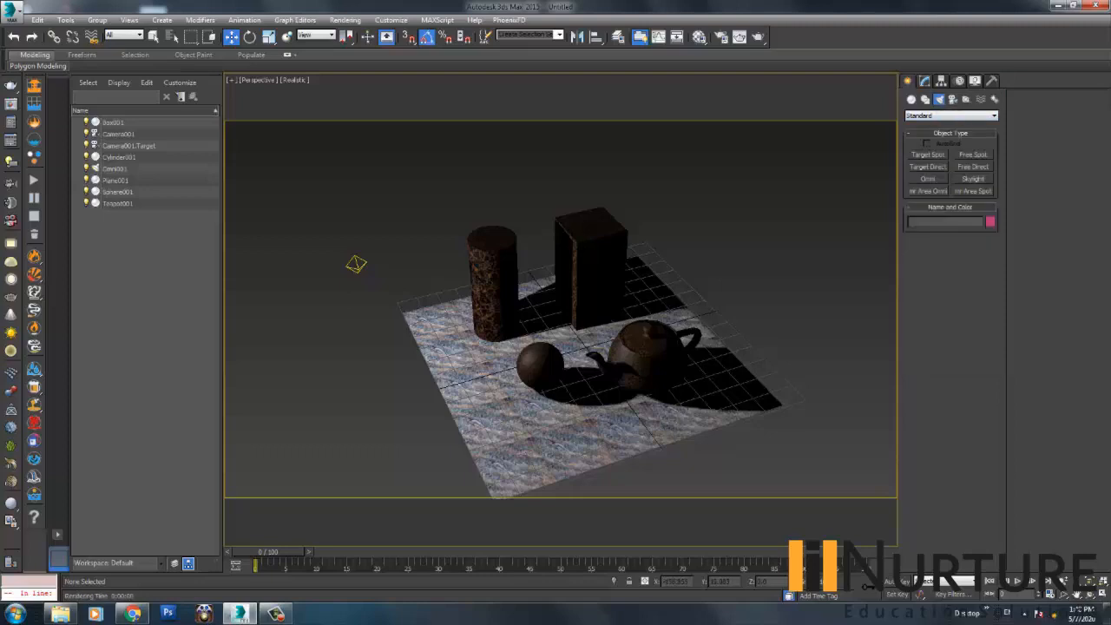
click(974, 178)
click(493, 369)
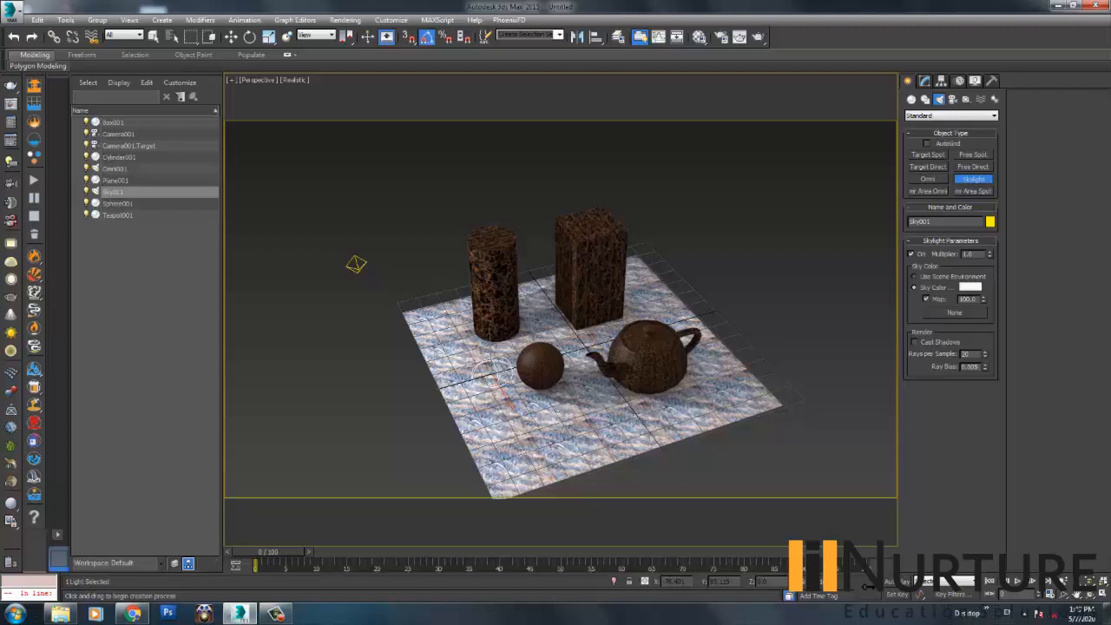
double_click(970, 254)
text(.5)
key(Return)
text(.5)
key(Return)
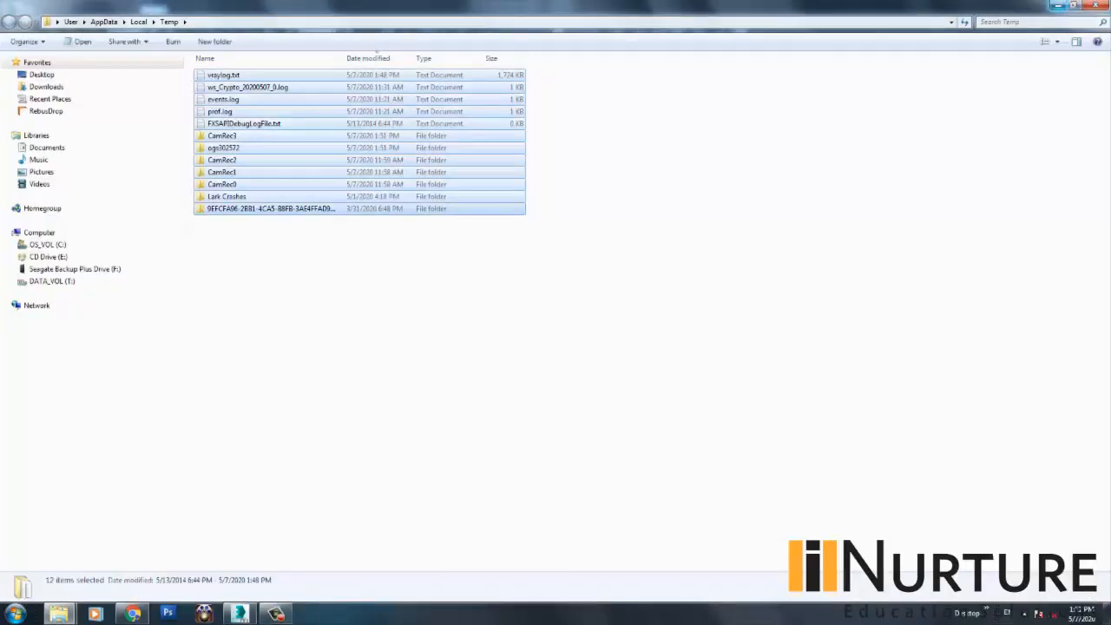
Leave the Temp folder window and switch back to the scene in 3ds Max
click(1096, 4)
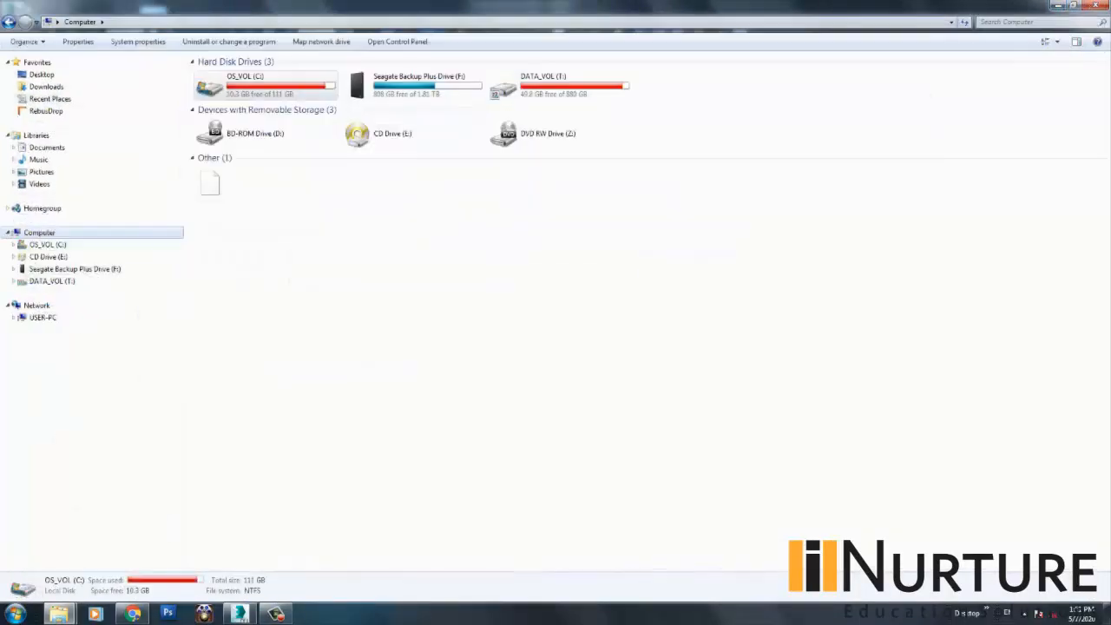
click(240, 614)
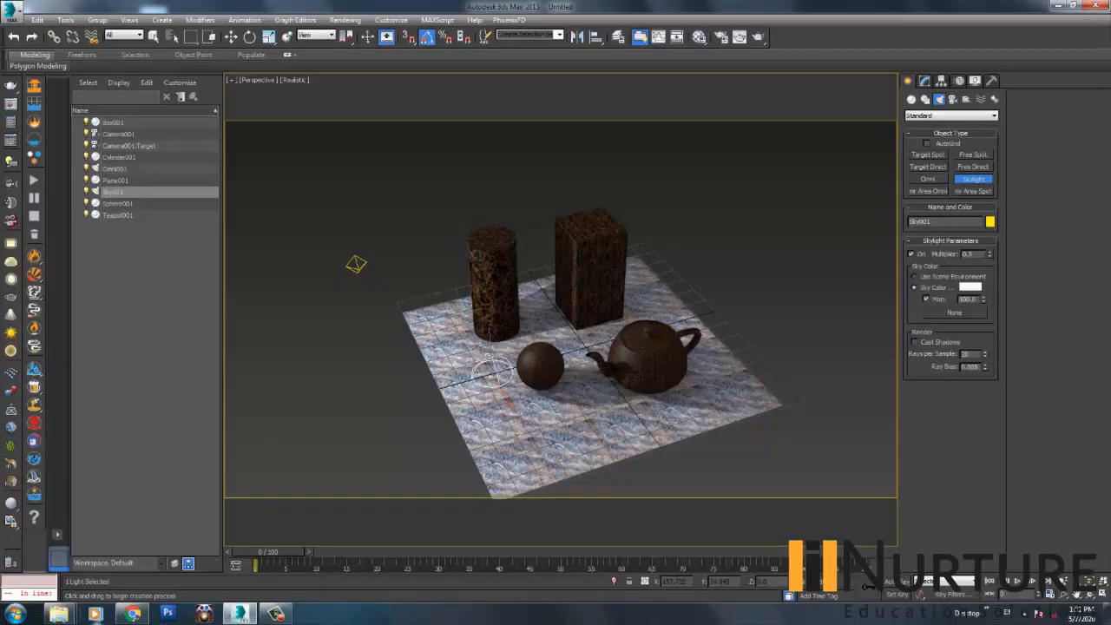
mouse_move(59, 614)
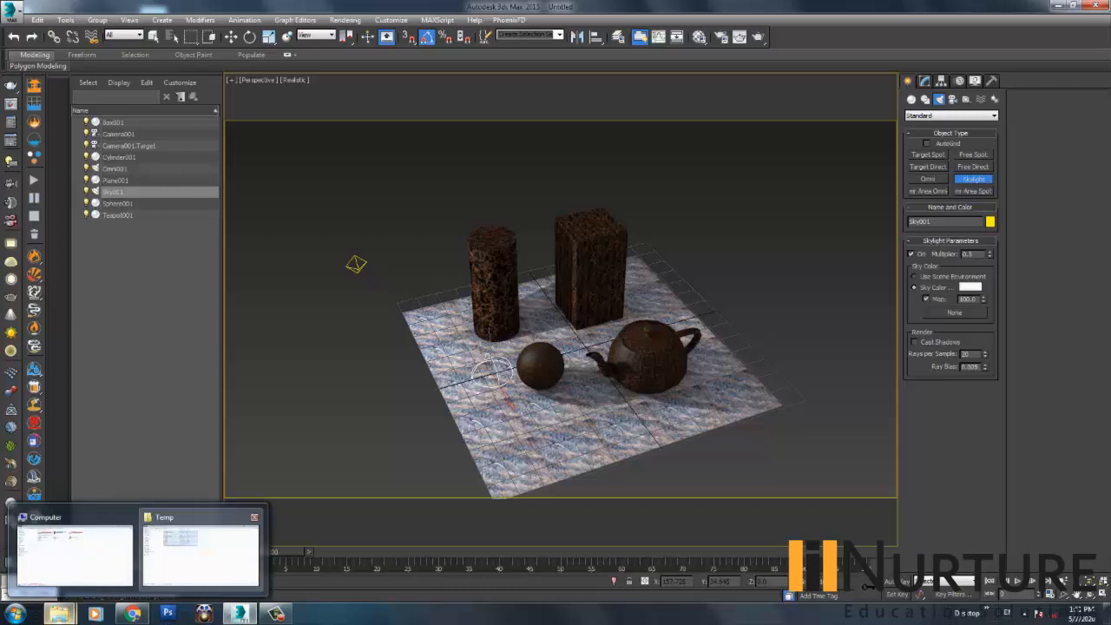
click(16, 614)
click(54, 409)
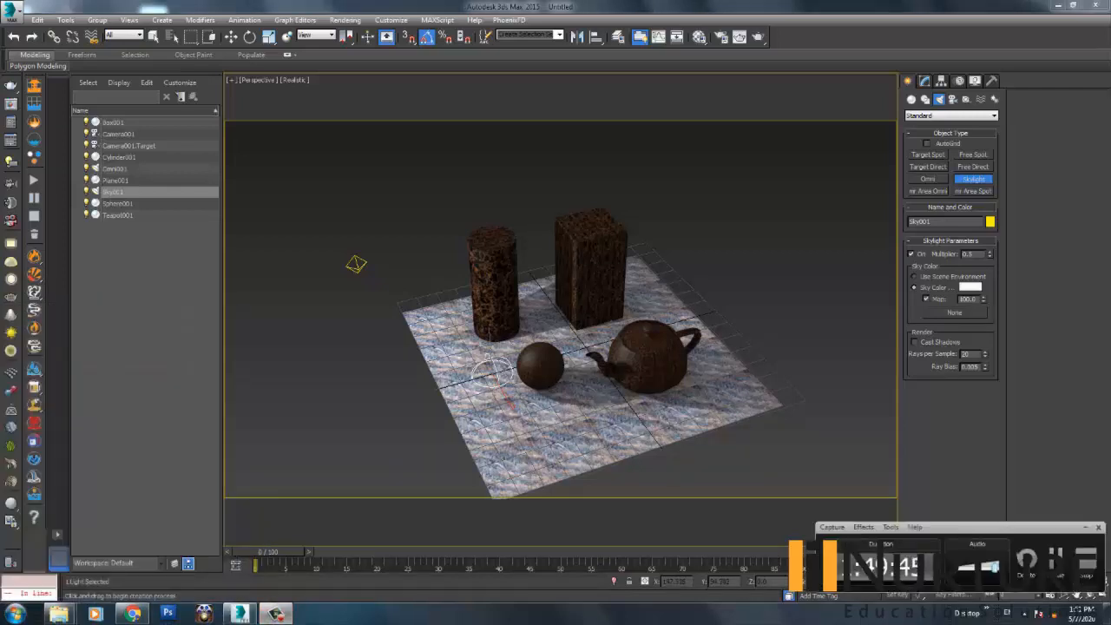
Place an extra Skylight beyond the plane, behind the teapot, and delete it
click(742, 266)
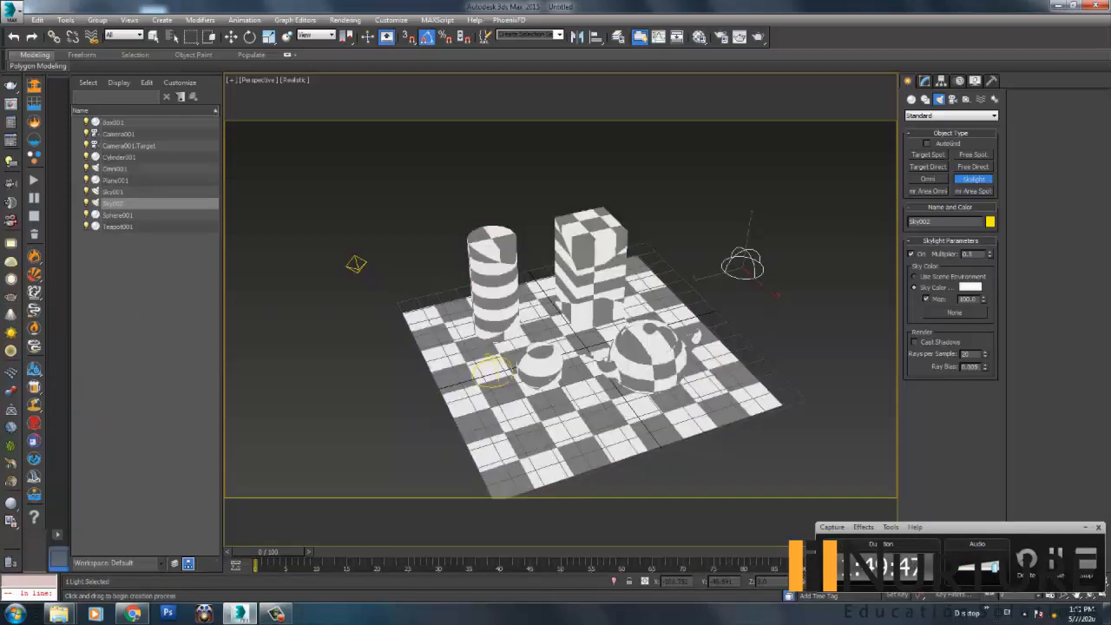
key(Delete)
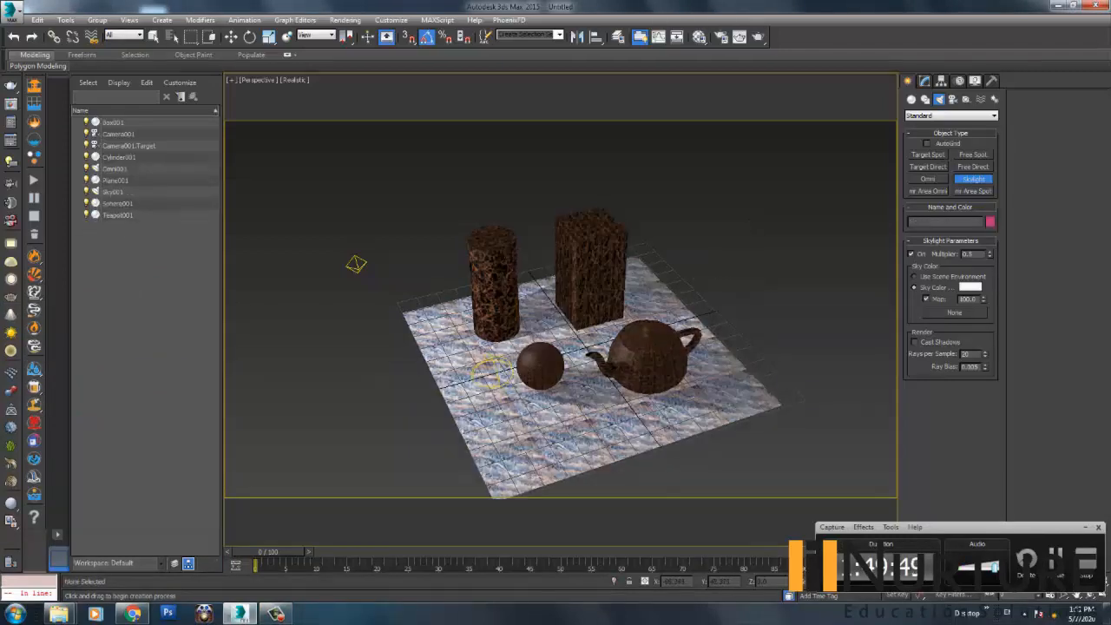
Render the perspective view with the Omni light and Skylight on, and close the rendered image
middle_drag(625, 279, 549, 264)
click(758, 36)
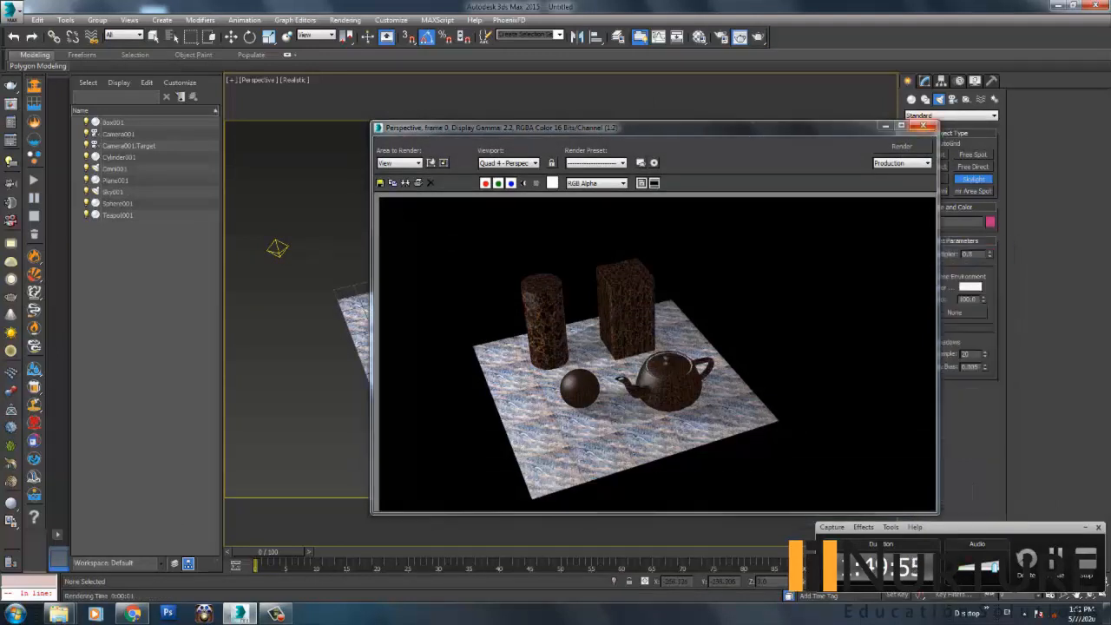
click(923, 126)
Select the Skylight near the cylinder, switch it off, and render the perspective view without it
key(w)
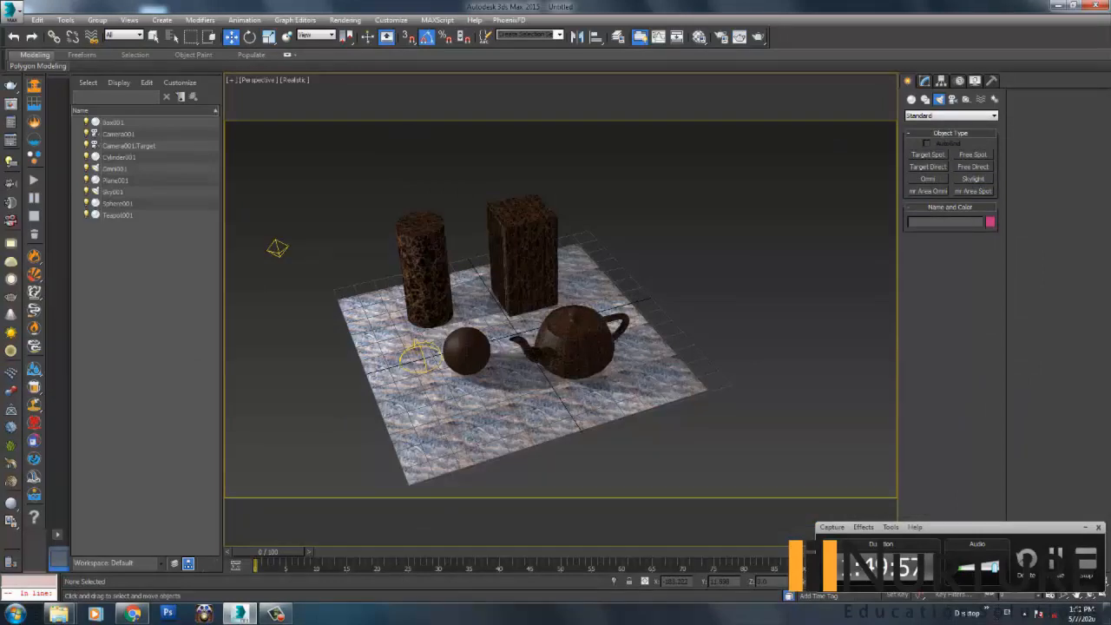
click(924, 81)
click(420, 358)
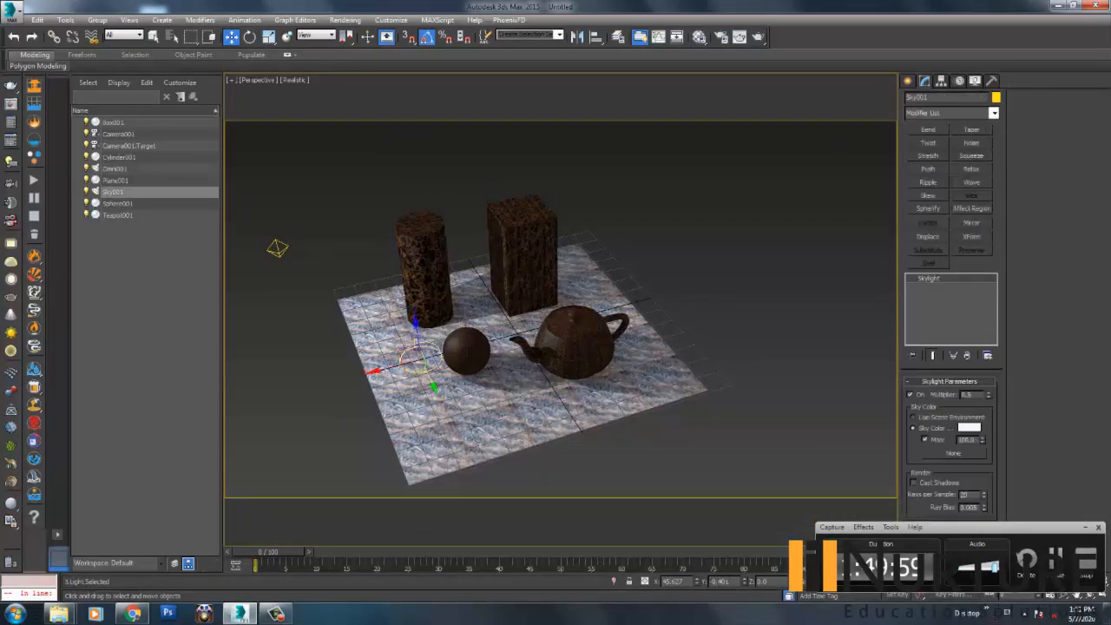
key(shift+q)
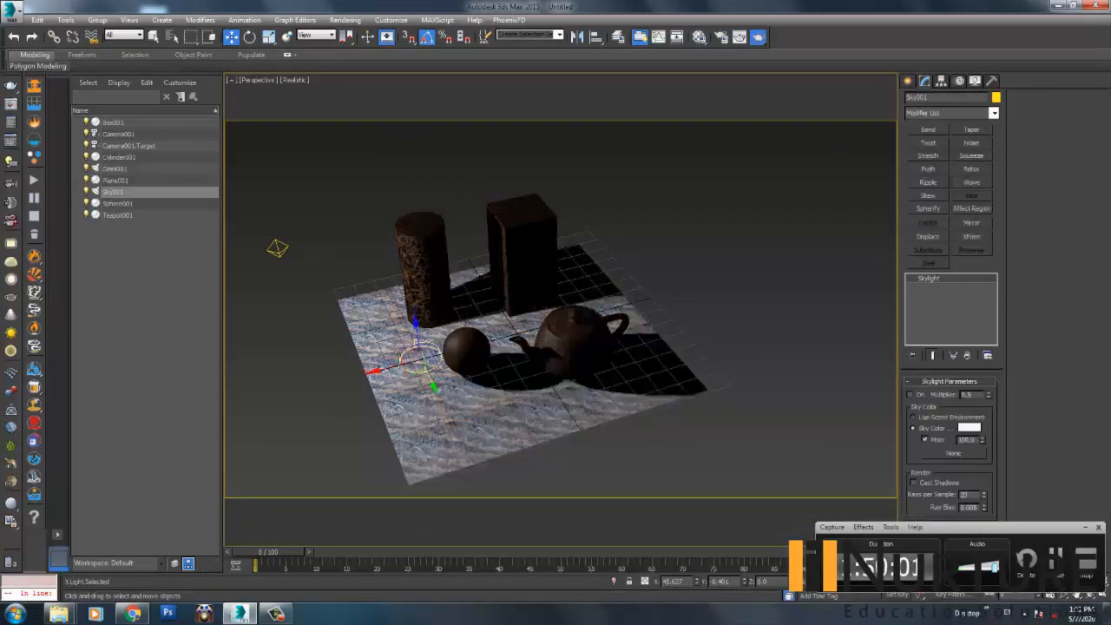
click(923, 127)
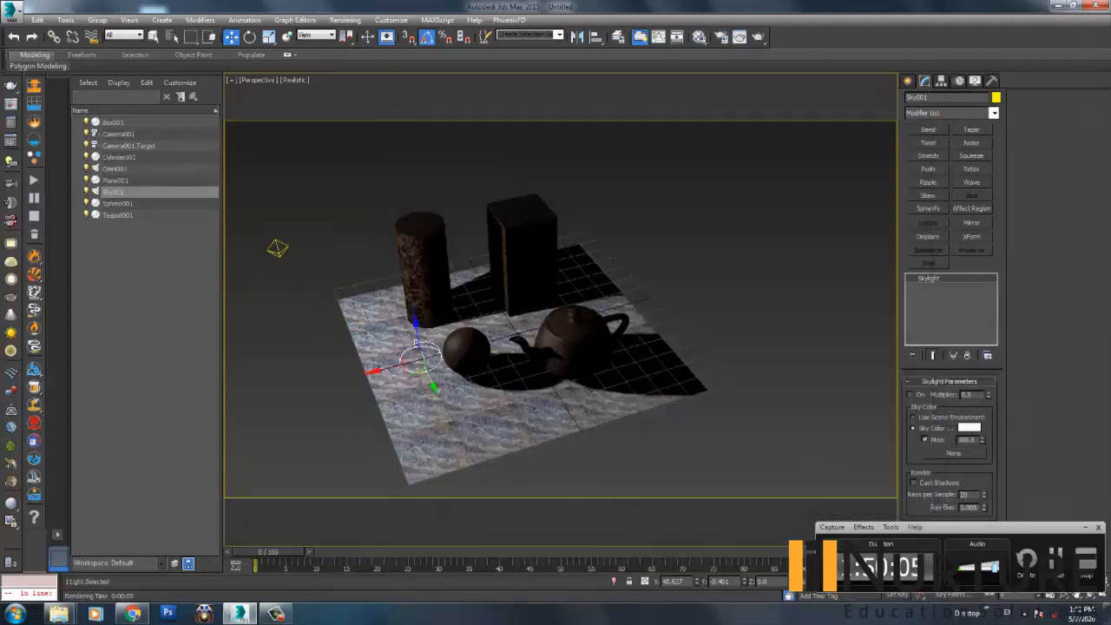
Enable Cast Shadows for the Skylight, set its rays per sample to 5, and re-render the perspective view
click(914, 483)
double_click(966, 495)
text(5)
click(739, 36)
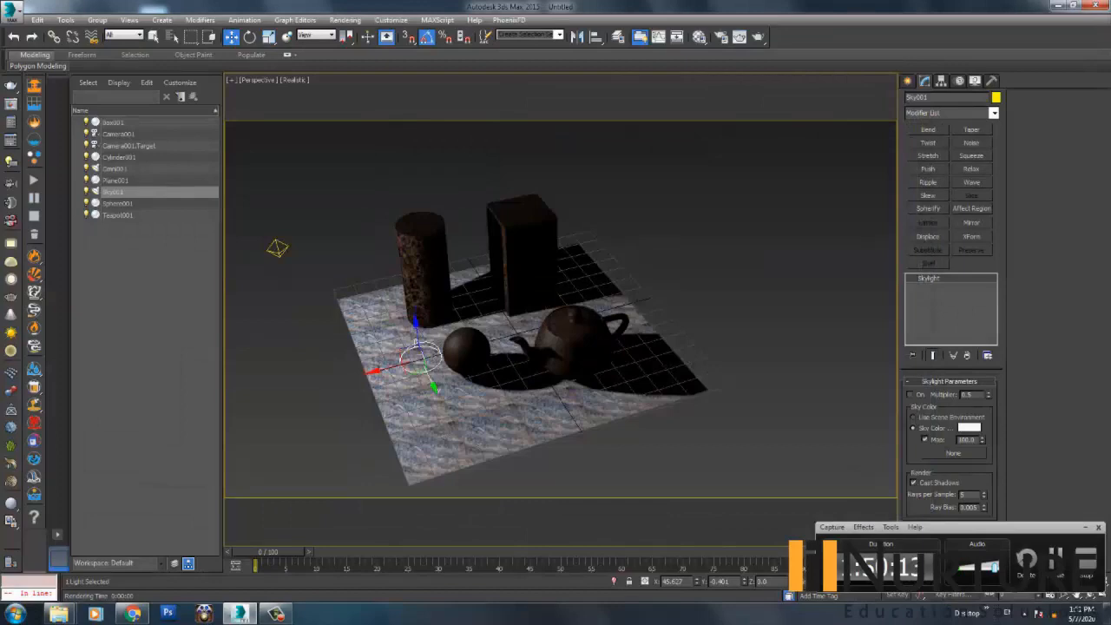
Switch the Skylight back on, render the perspective view, and close the rendered image
click(911, 395)
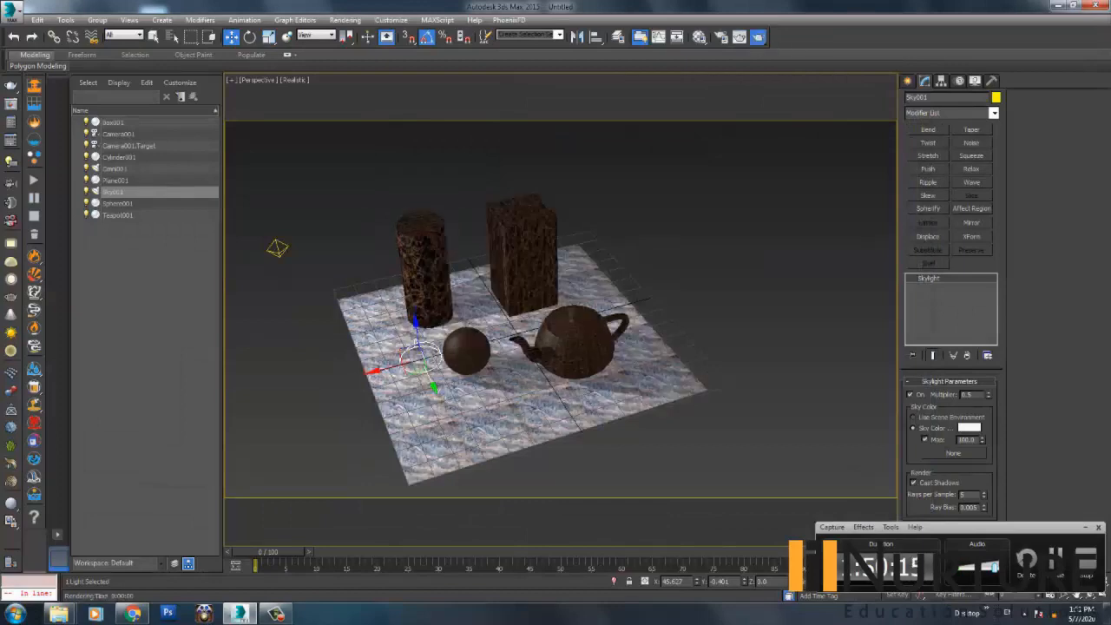
click(759, 37)
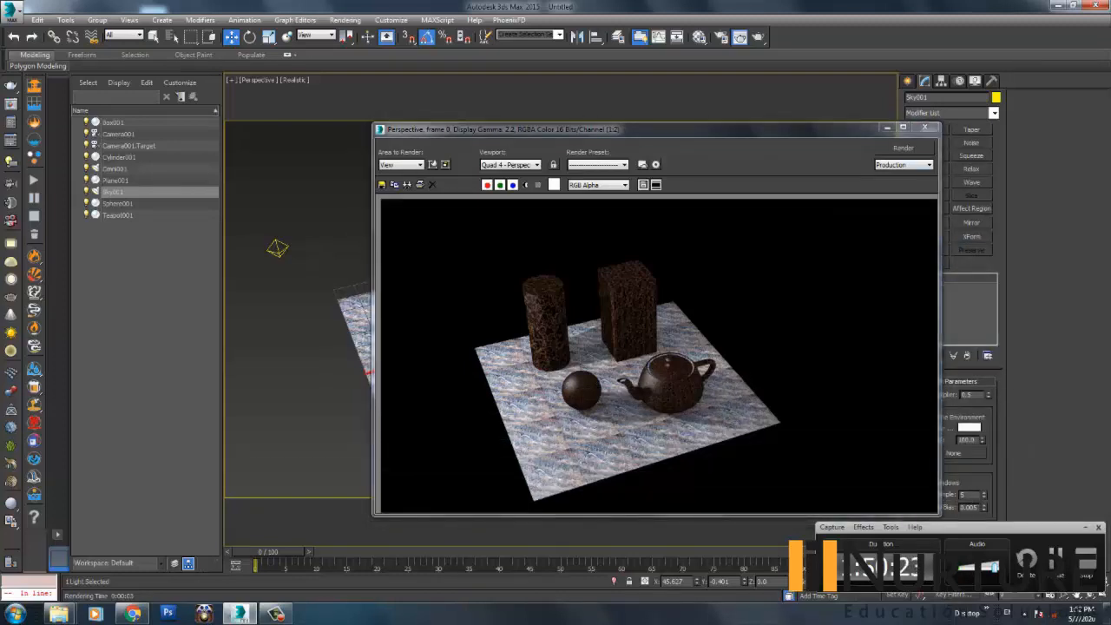
click(925, 128)
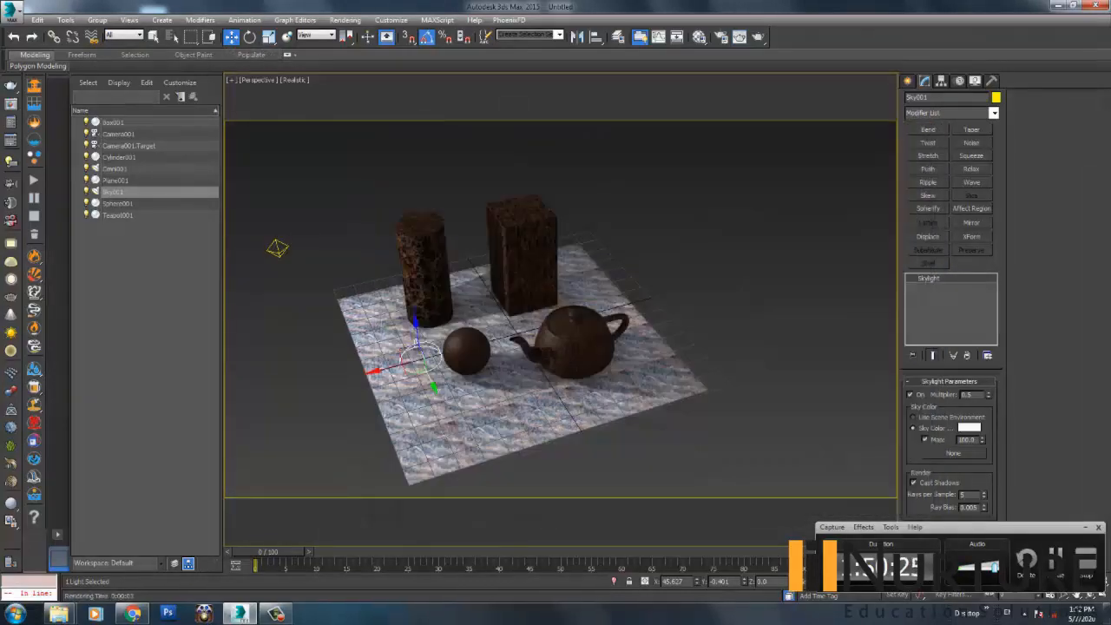
Delete the Omni light beside the plane
drag(253, 193, 309, 260)
key(Delete)
Place a Target Direct light away from the plane, with its target on the plane beside the cylinder
click(908, 81)
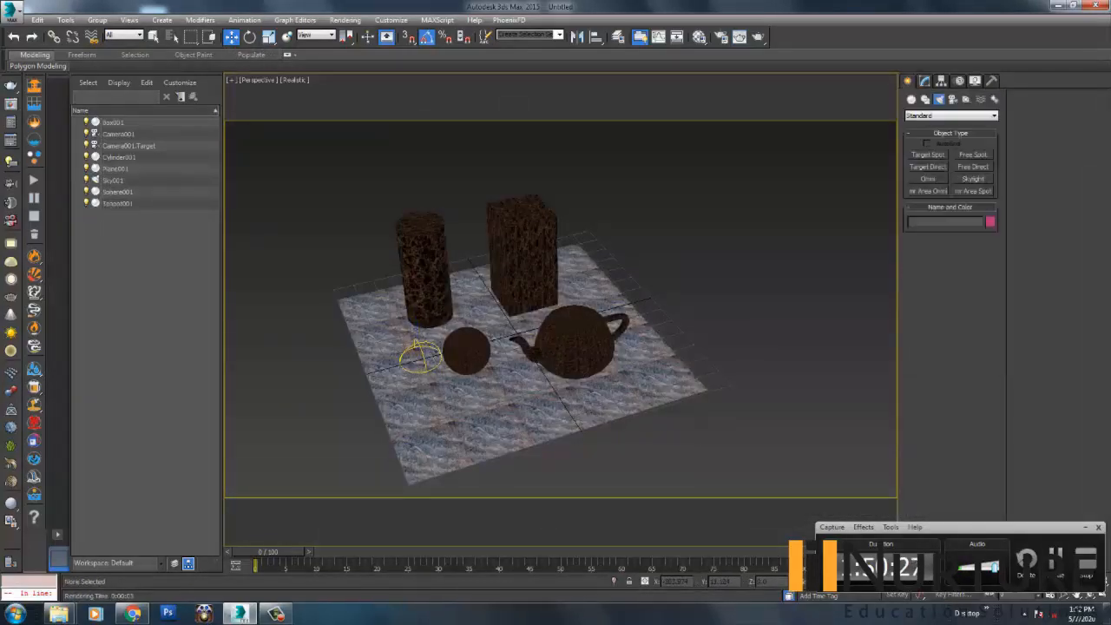
click(928, 167)
middle_drag(347, 252, 411, 243)
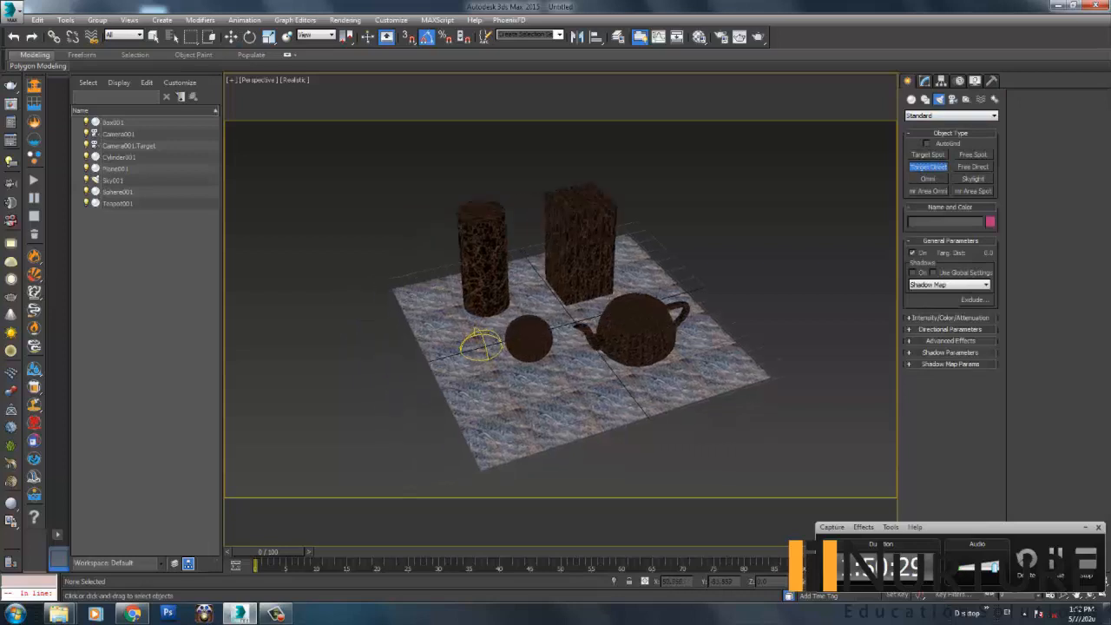
scroll(411, 242, down, 5)
drag(261, 262, 444, 280)
middle_drag(445, 282, 558, 301)
Raise the directional light to a height of about 127 and render the perspective view
key(w)
drag(353, 256, 336, 150)
scroll(534, 213, up, 3)
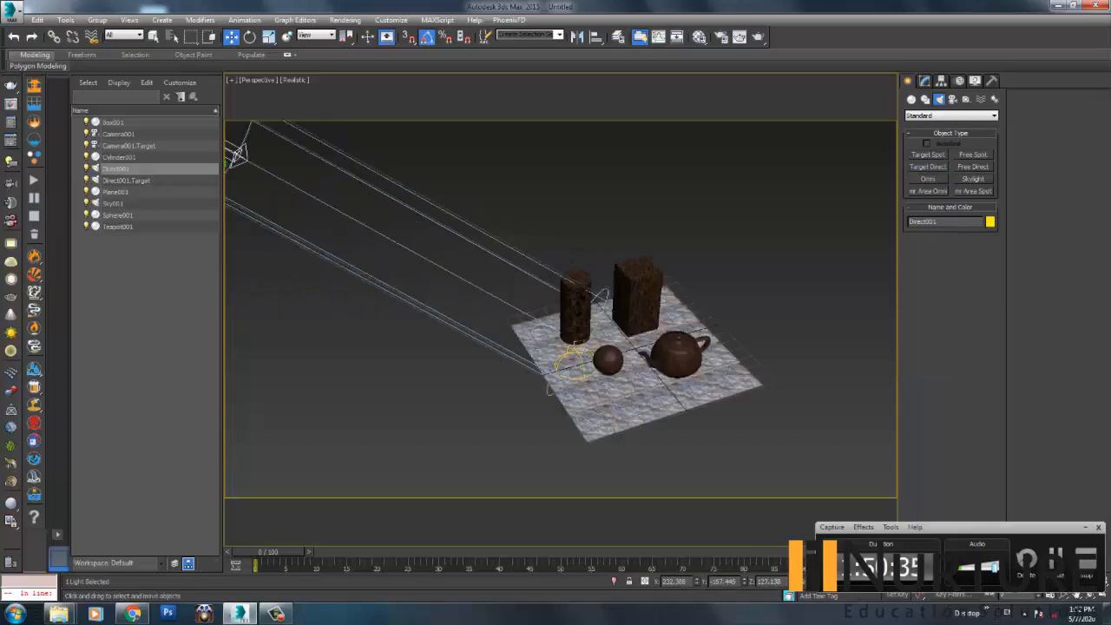
key(shift+q)
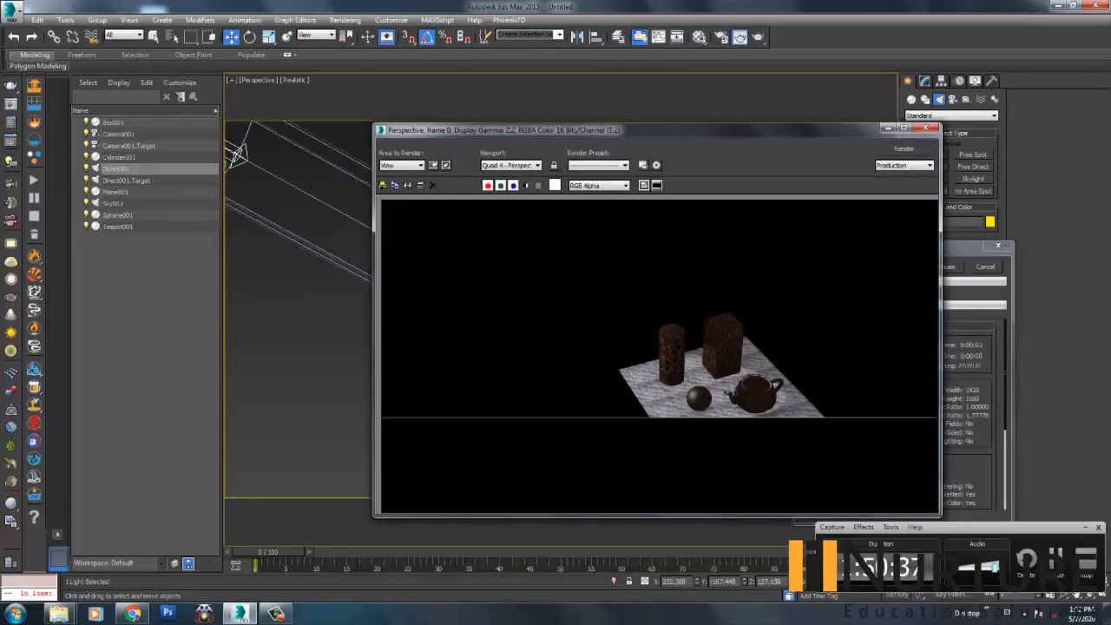
click(925, 127)
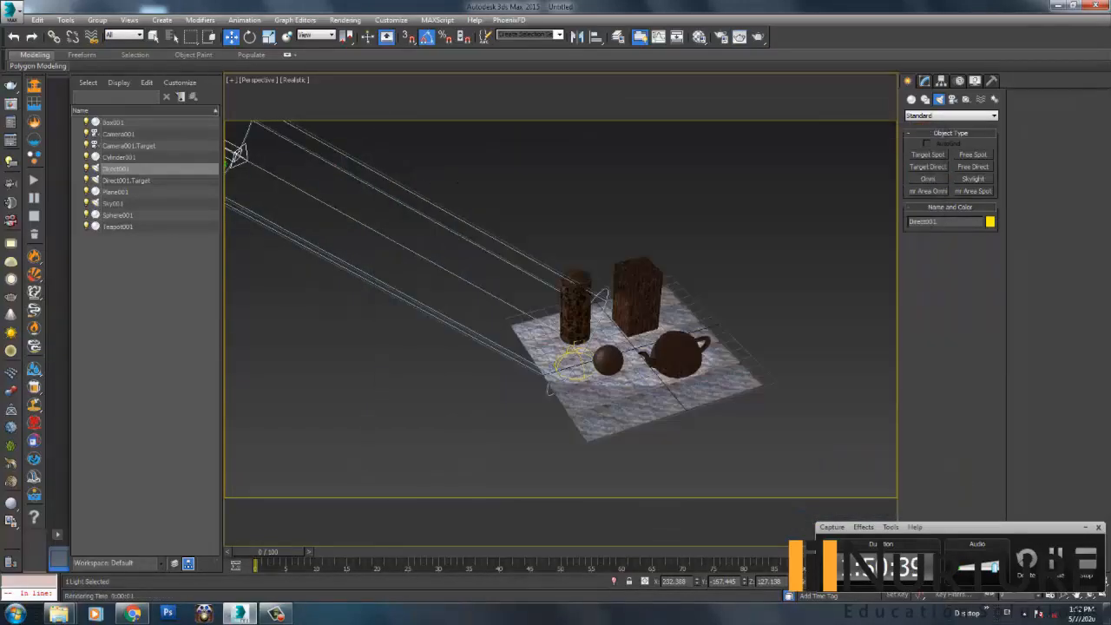
Turn on the directional light's shadows, set its hotspot/beam to 109 and falloff/field to 175, and render the perspective view
click(925, 81)
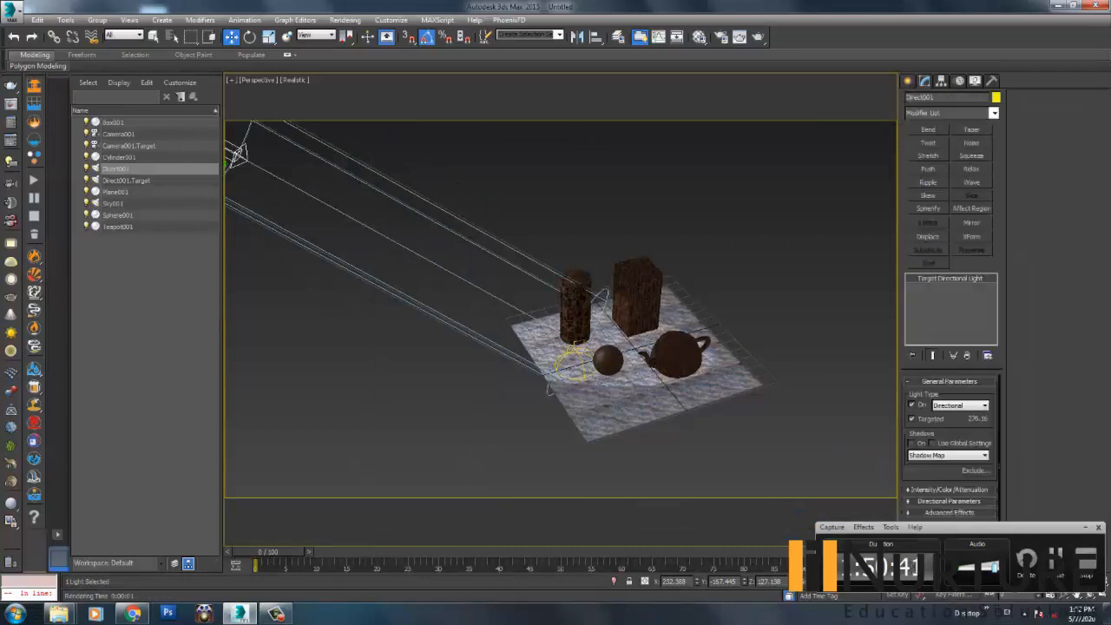
click(911, 443)
scroll(912, 439, down, 1)
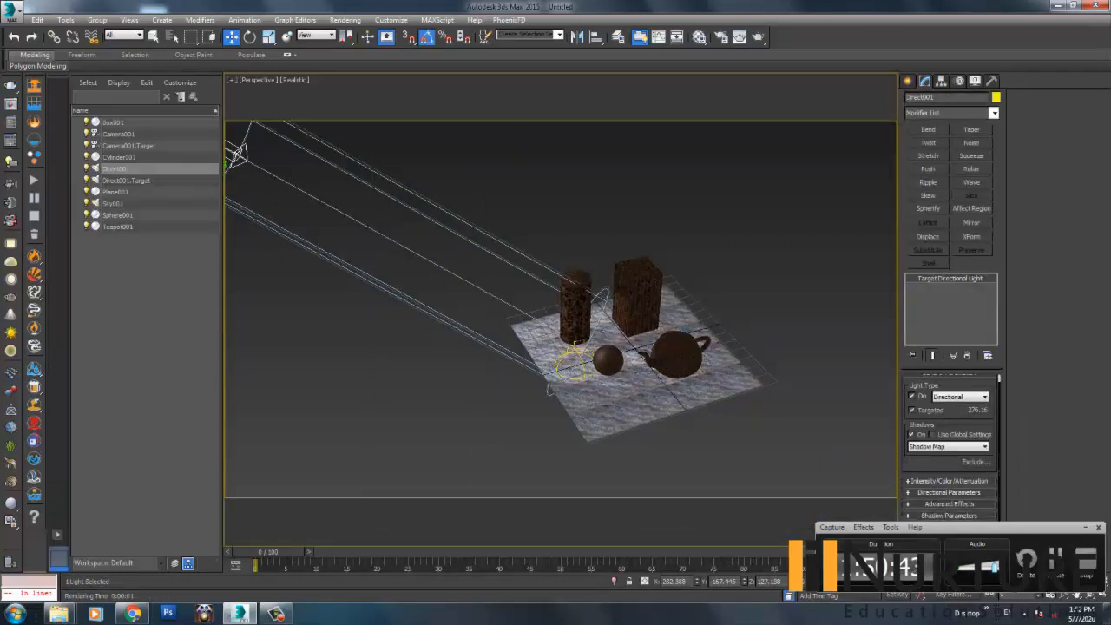
click(950, 481)
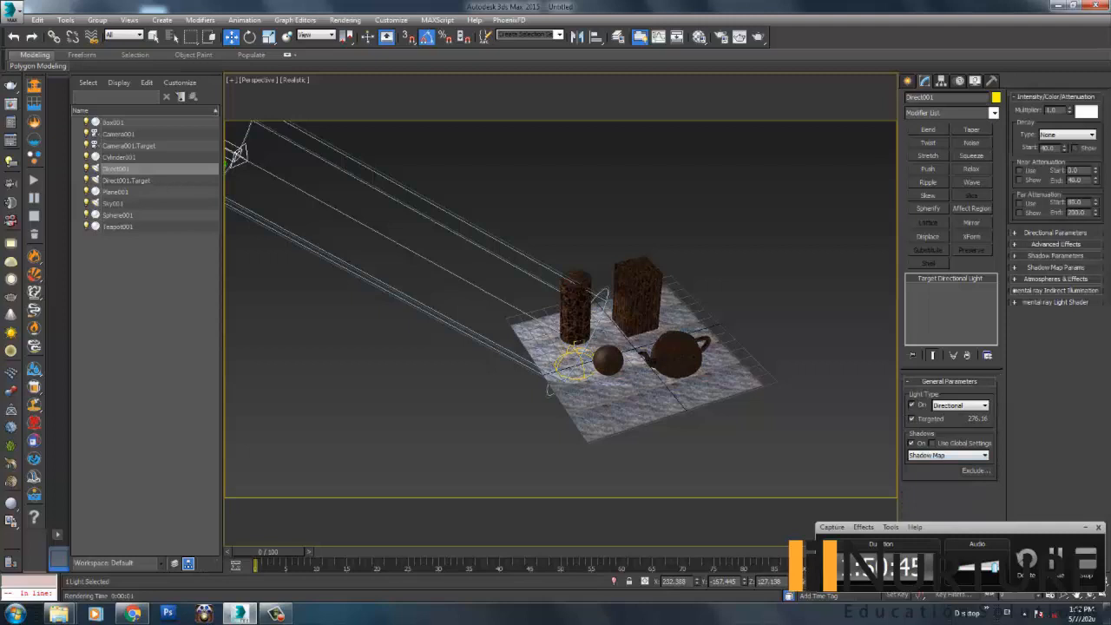
click(1055, 233)
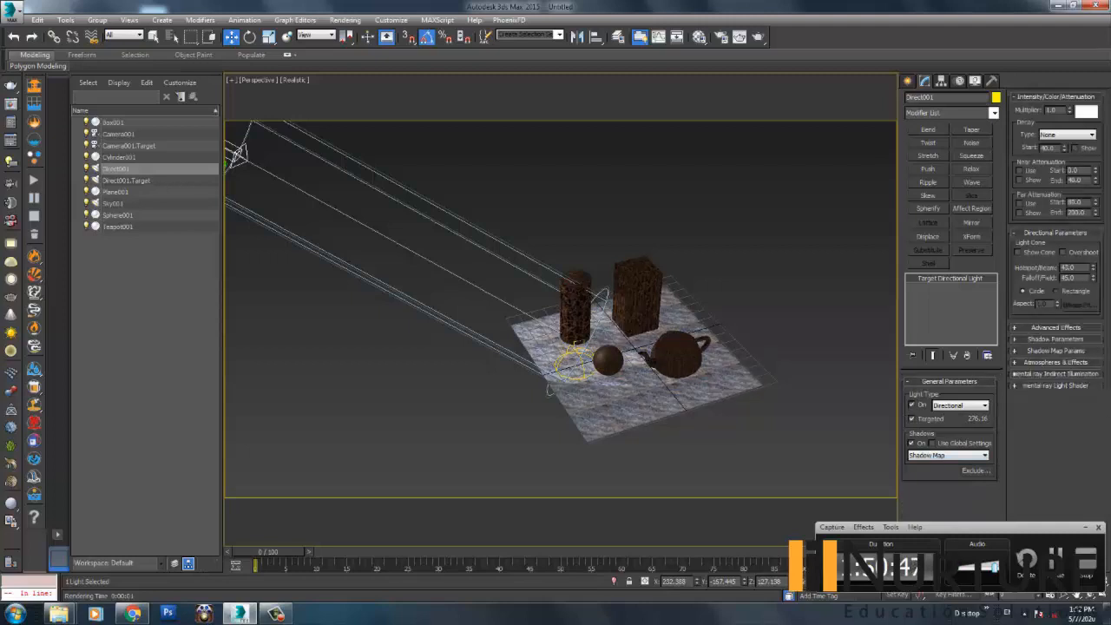
drag(1093, 267, 1093, 211)
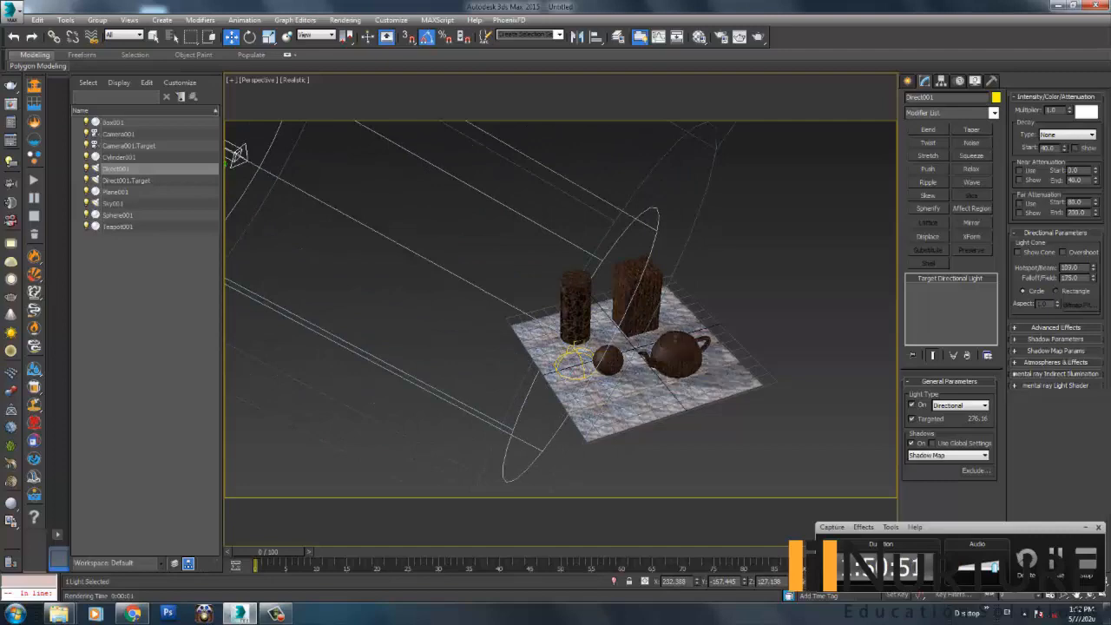
click(740, 36)
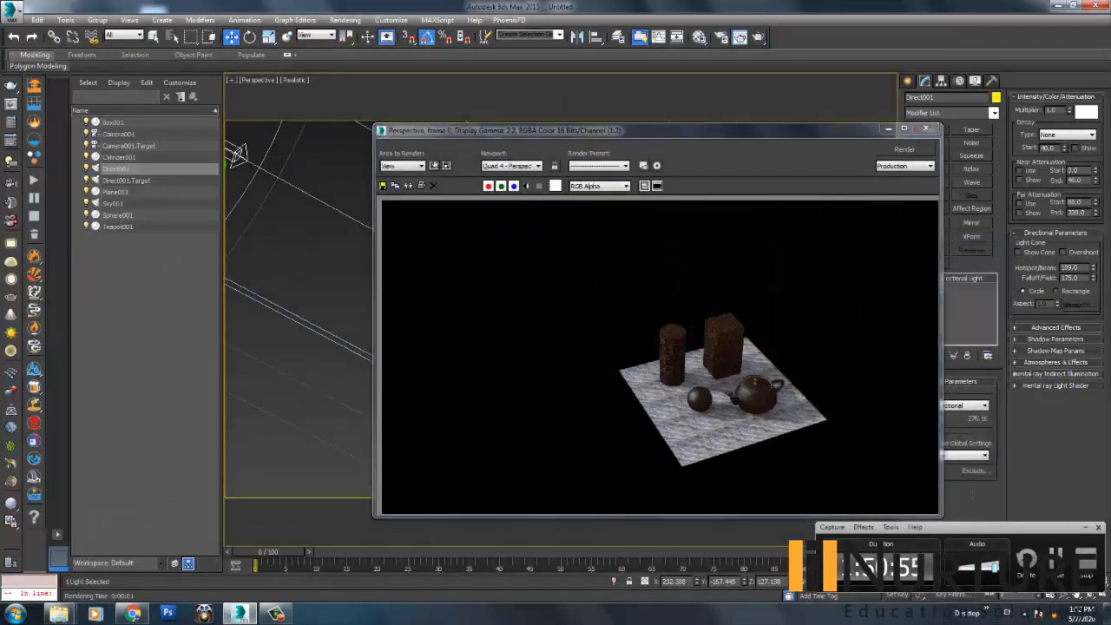
click(927, 128)
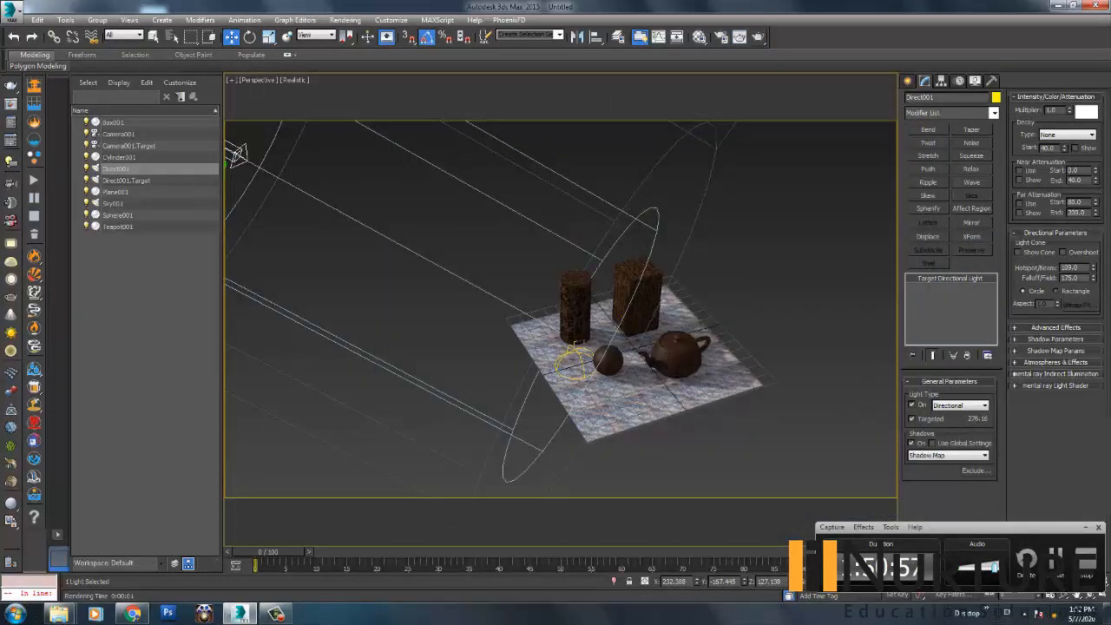
Switch off the Skylight near the sphere, render the perspective view, and close the rendered image
right_click(574, 350)
click(574, 350)
click(574, 350)
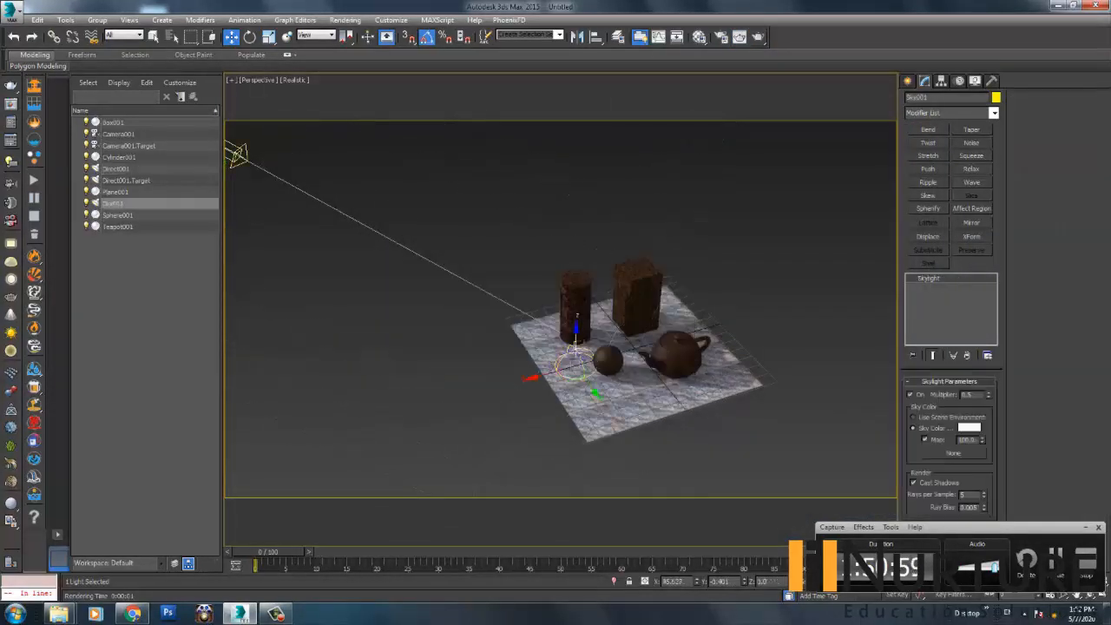
click(740, 37)
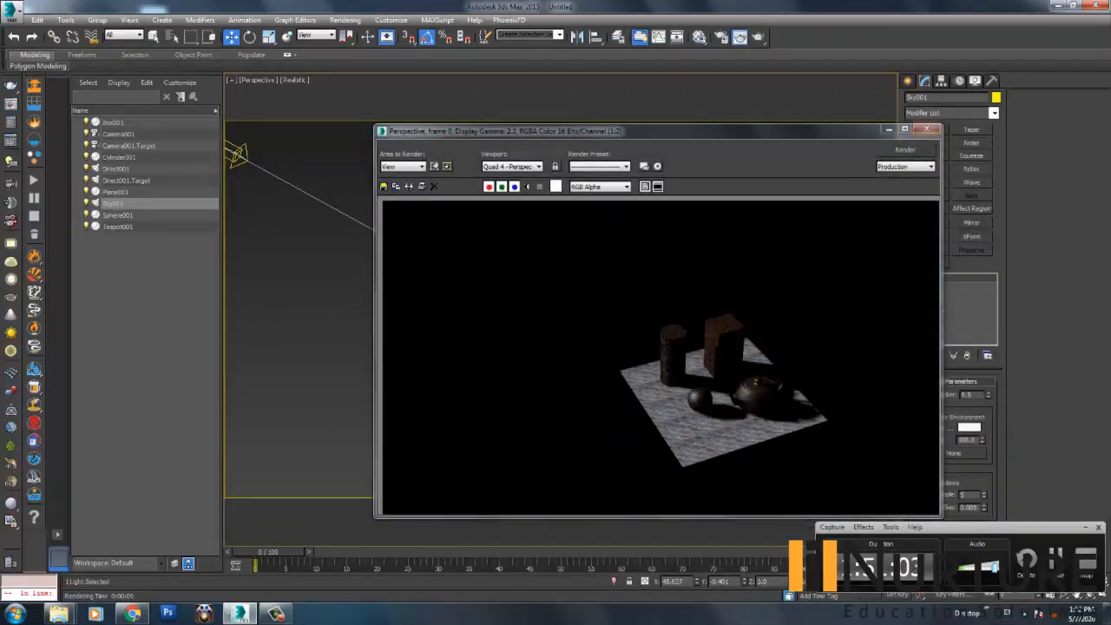
click(927, 129)
middle_drag(347, 200, 415, 210)
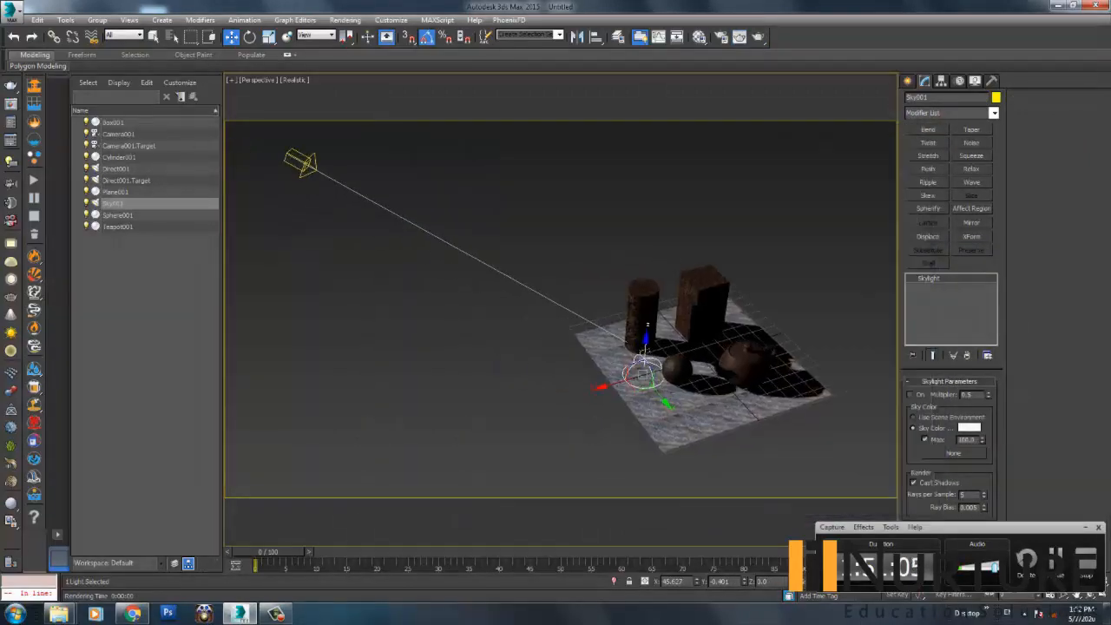
Delete the Target Direct light
click(304, 162)
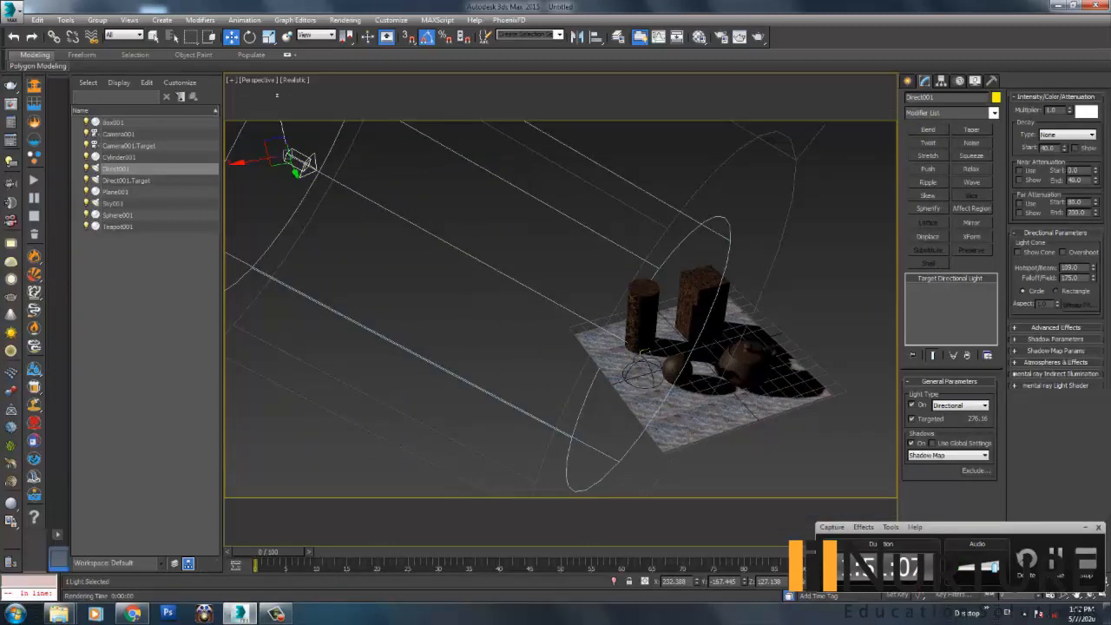
click(908, 81)
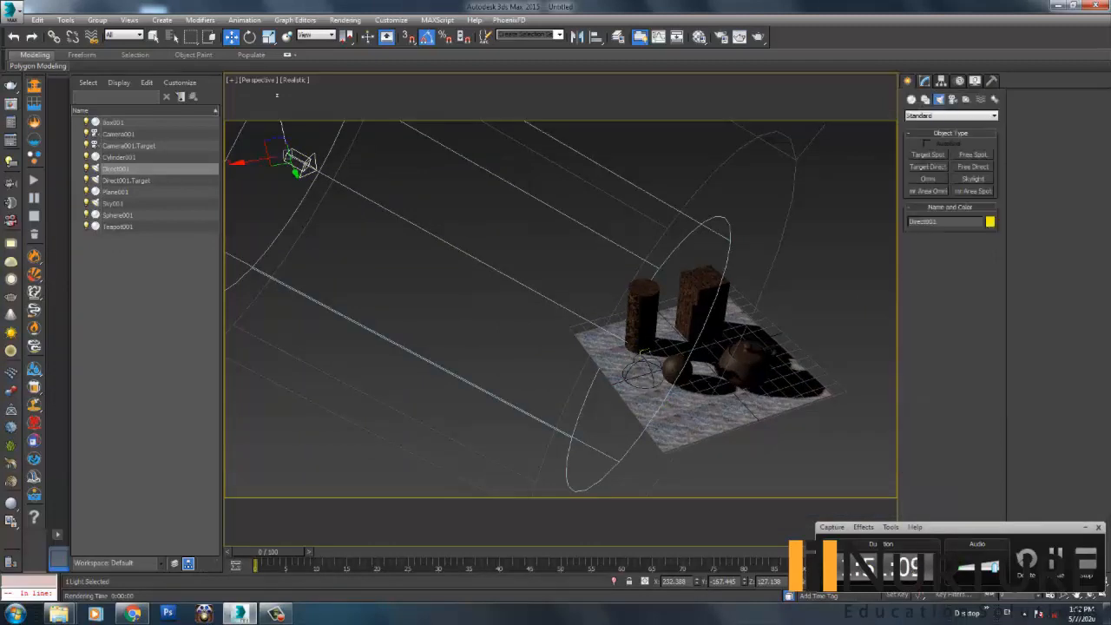
key(Delete)
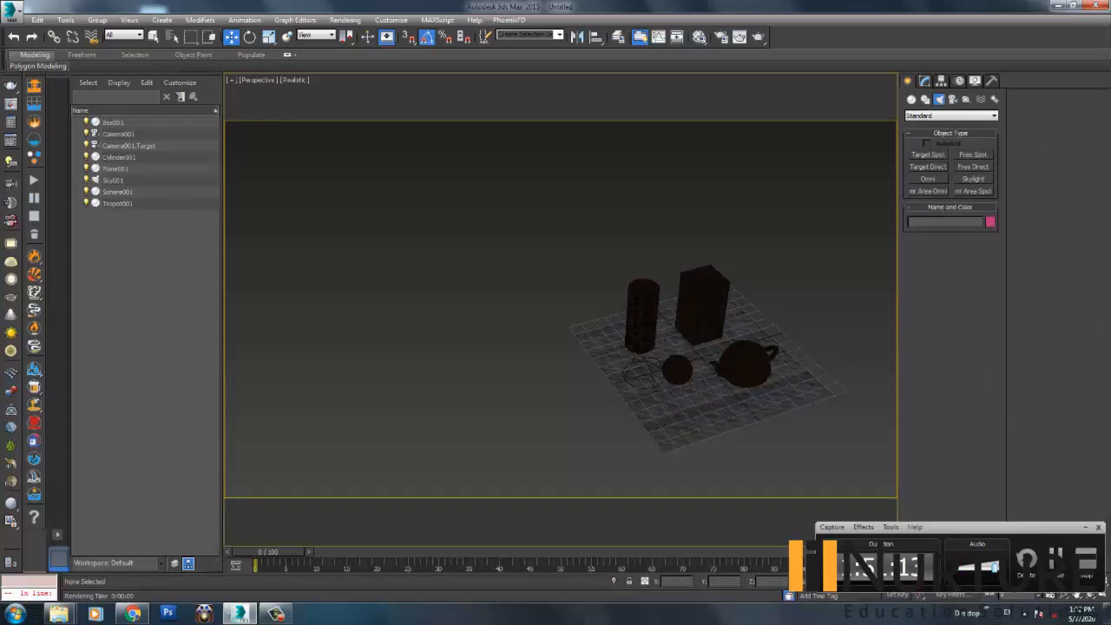
Place a Target Spot light aimed at the objects on the plane, about 192 units from its target, and turn on its shadows
click(928, 155)
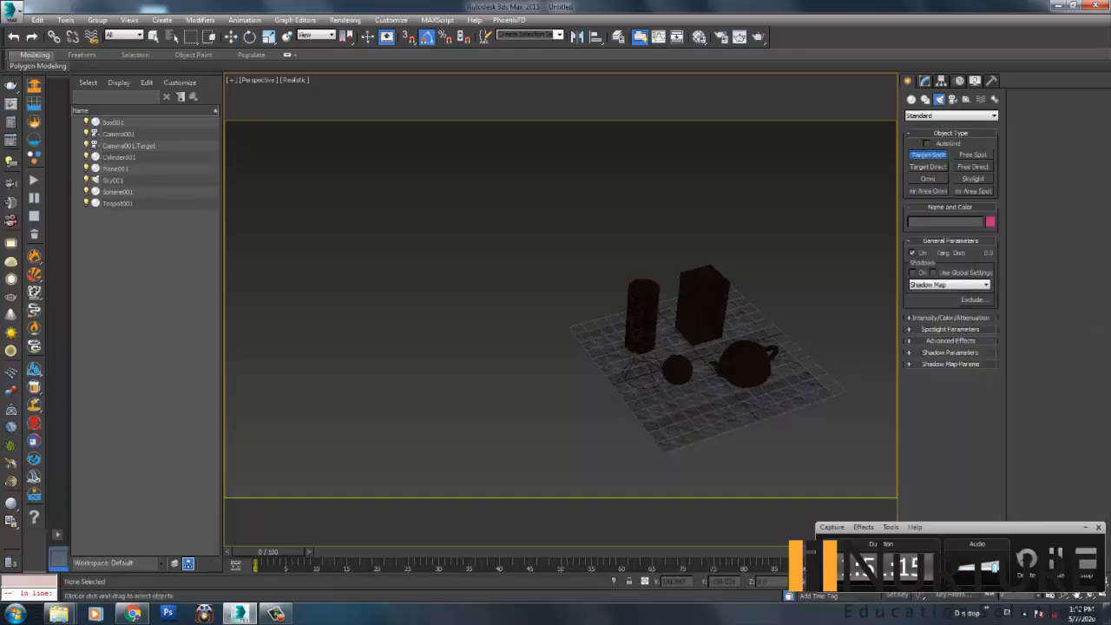
drag(431, 287, 663, 392)
drag(642, 325, 674, 328)
click(912, 272)
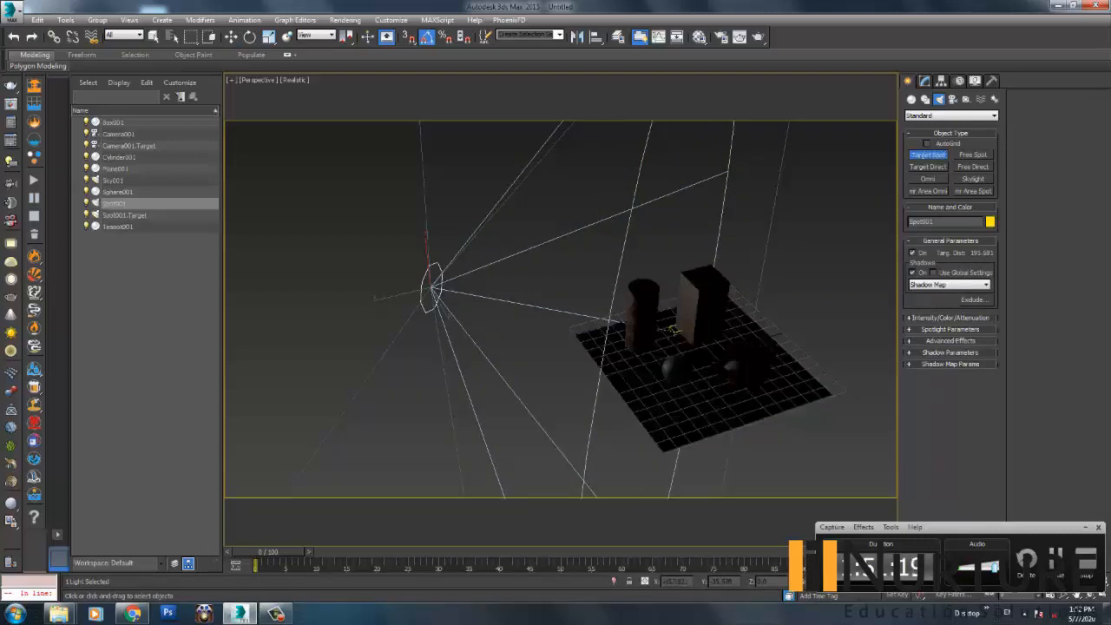
Narrow the Target Spot light's hotspot/beam and falloff/field so its cone closes in around the objects on the plane
click(951, 318)
click(951, 454)
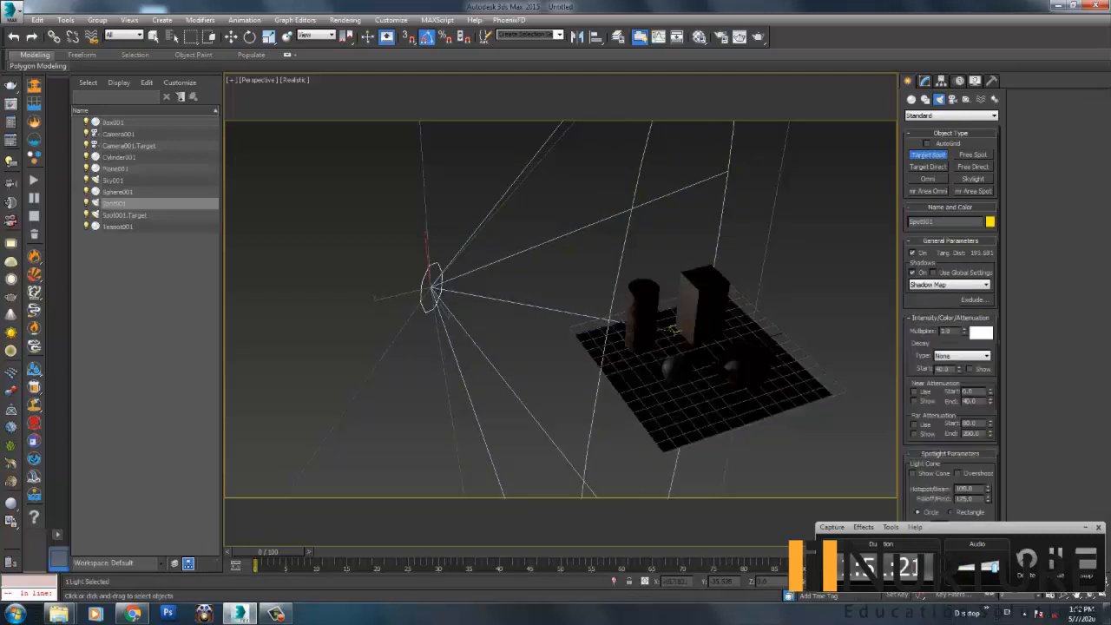
drag(988, 490, 988, 547)
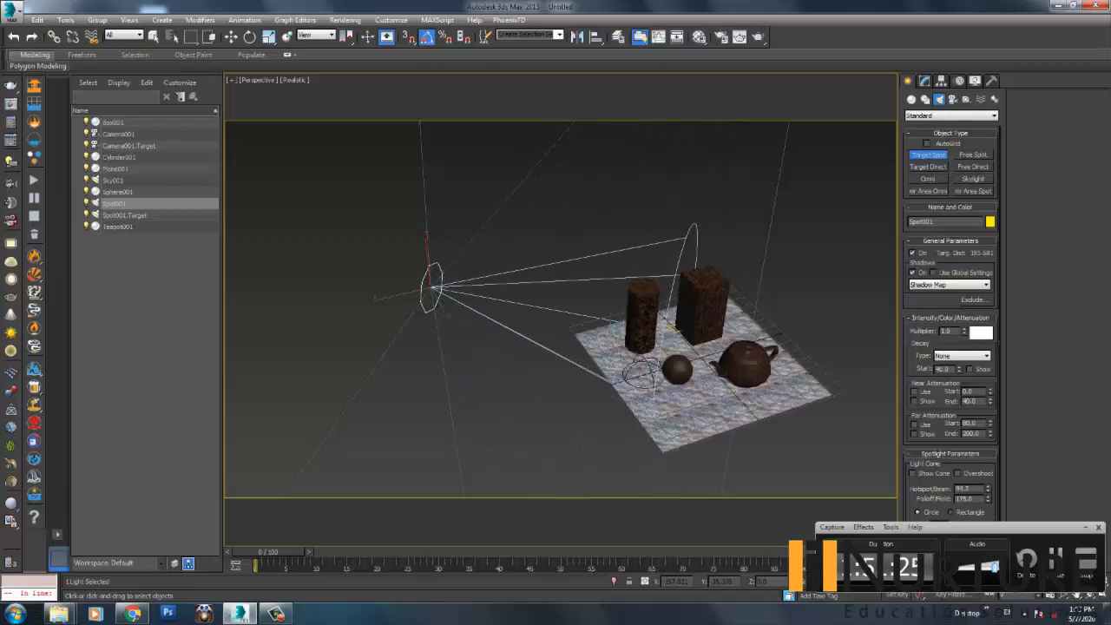
drag(989, 501, 989, 605)
Raise the spotlight above the objects to a Z height of about 91.6 and render the perspective view
key(w)
middle_drag(573, 321, 556, 315)
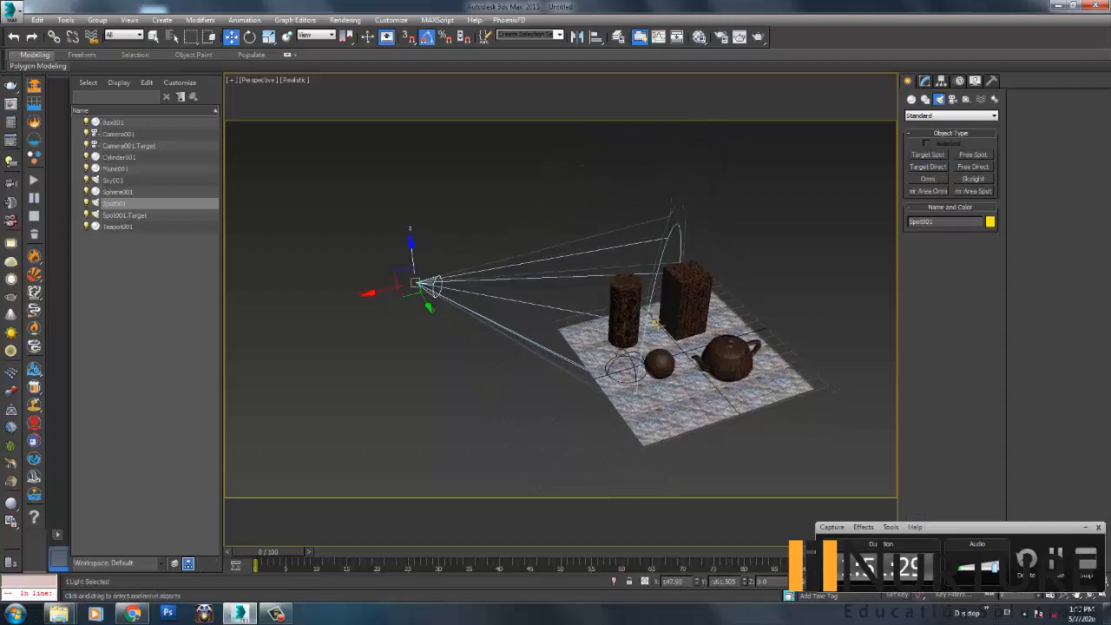
drag(415, 283, 401, 180)
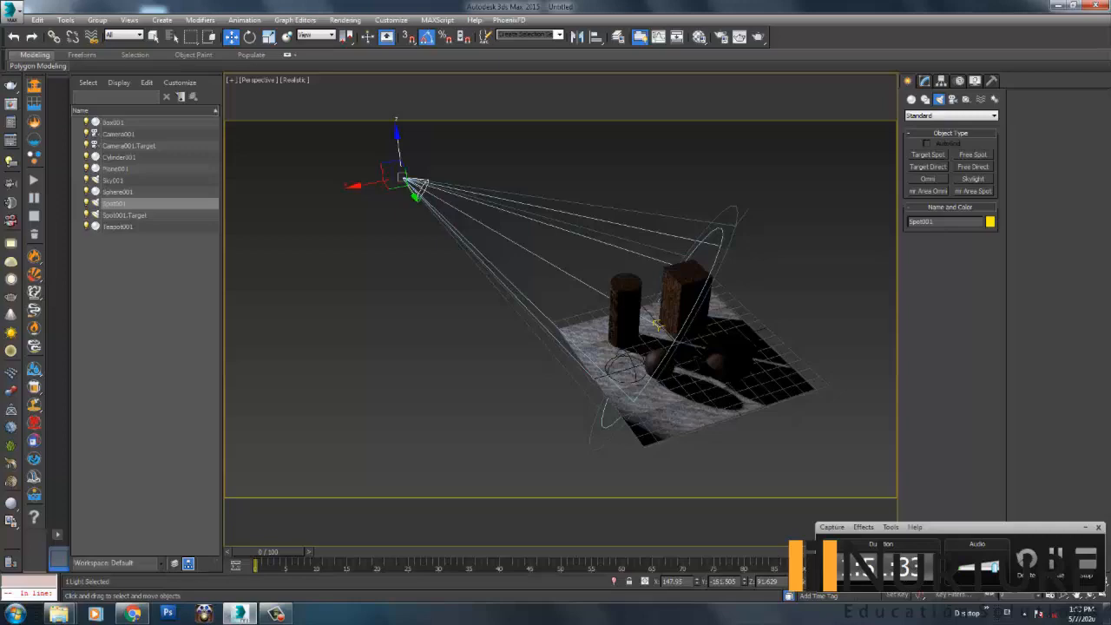
key(shift+q)
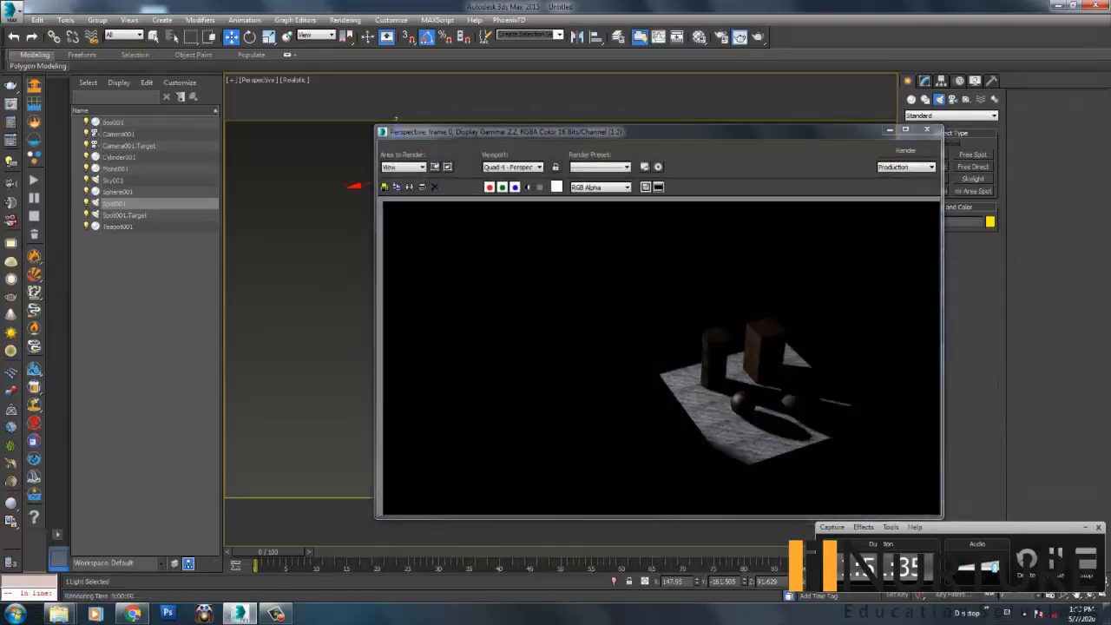
click(928, 130)
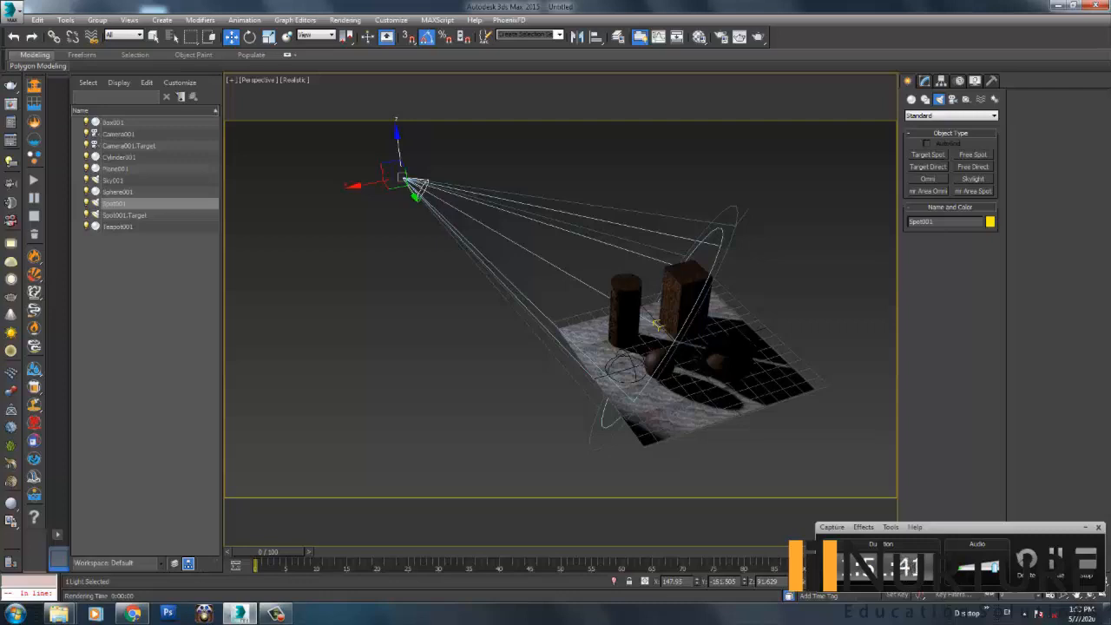
click(373, 165)
drag(372, 166, 407, 201)
click(540, 170)
click(417, 186)
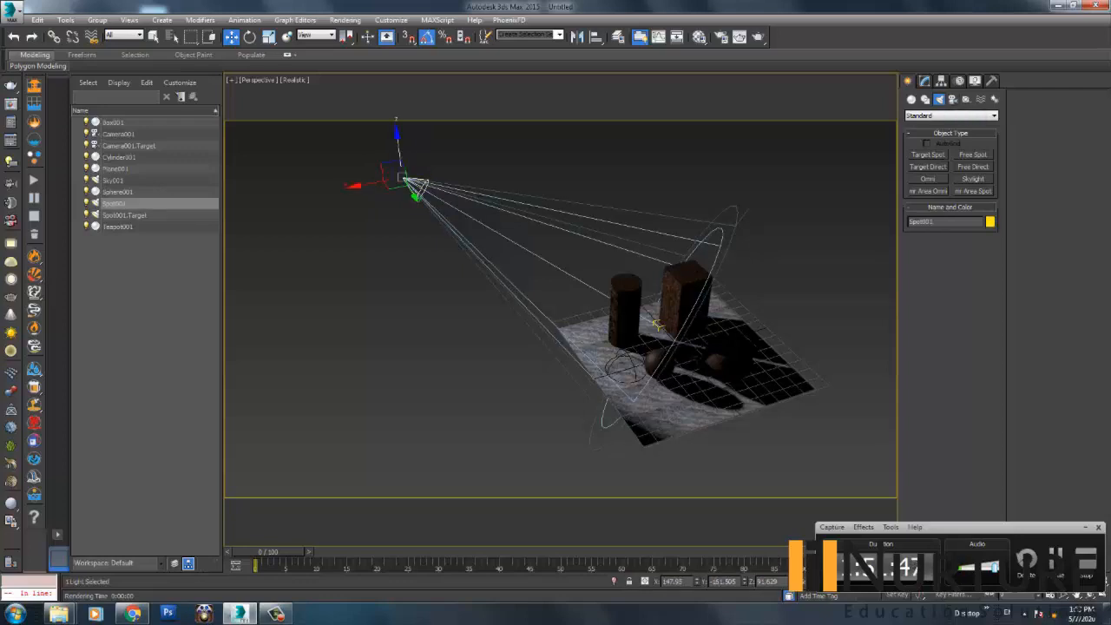